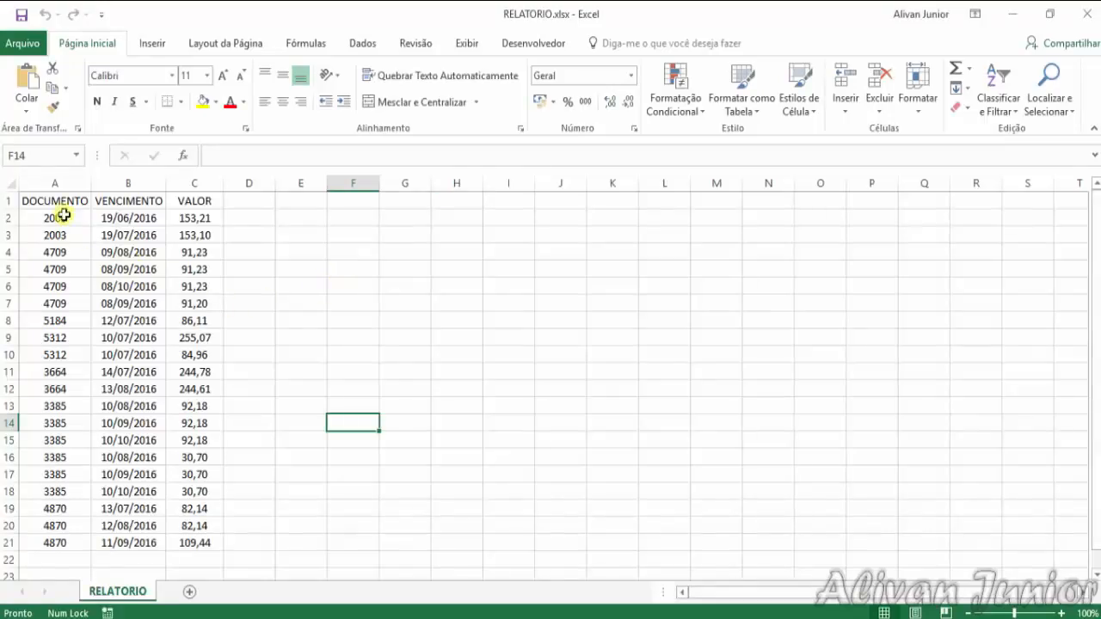
# Examine the headers, entries and number formats of the DOCUMENTO, VENCIMENTO and VALOR columns
pyautogui.click(69, 200)
pyautogui.click(142, 201)
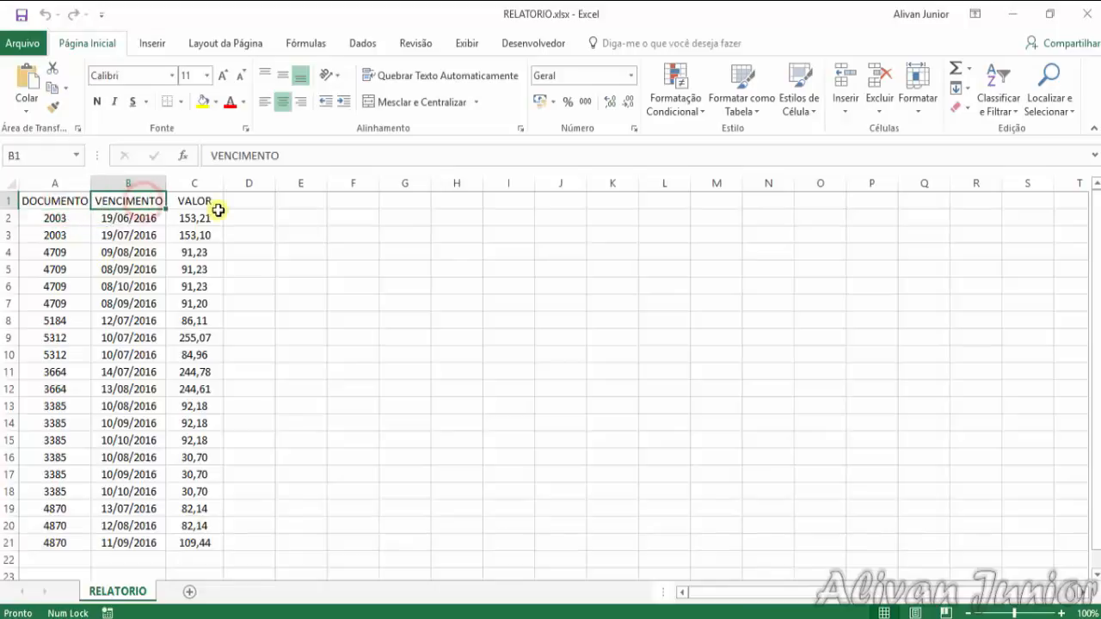
pyautogui.click(209, 202)
pyautogui.click(72, 219)
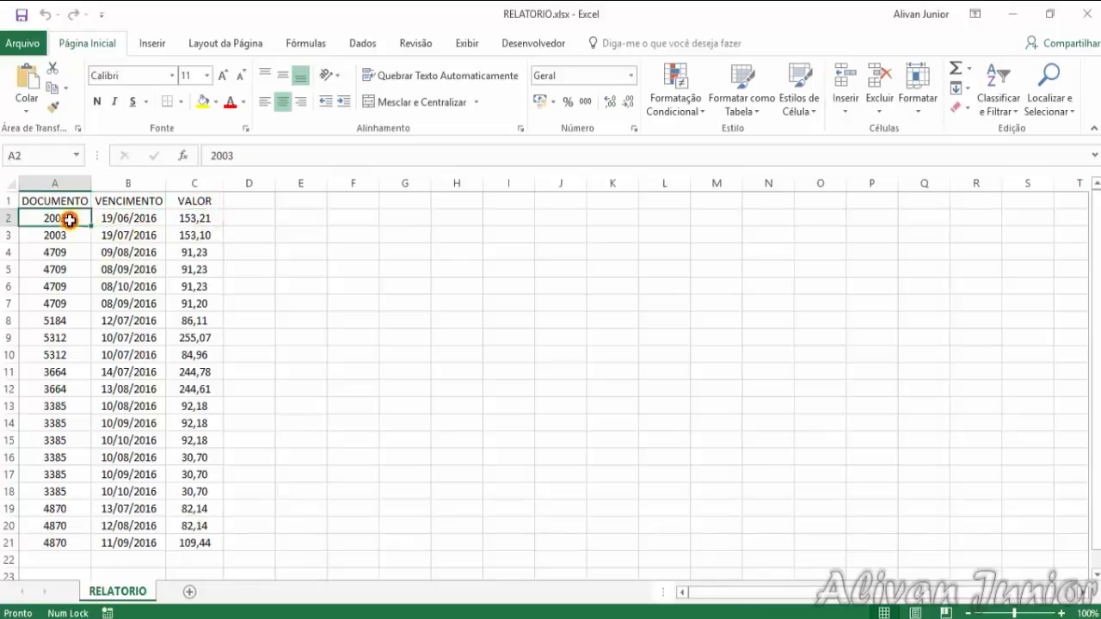
pyautogui.click(123, 218)
pyautogui.click(207, 215)
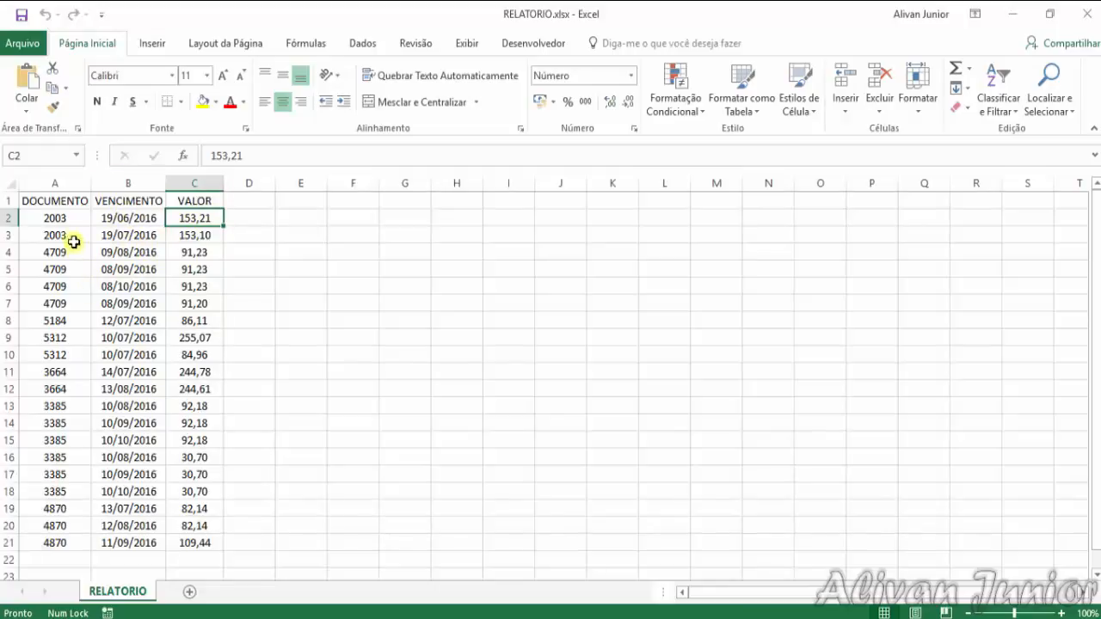
pyautogui.moveTo(74, 226); pyautogui.dragTo(184, 543)
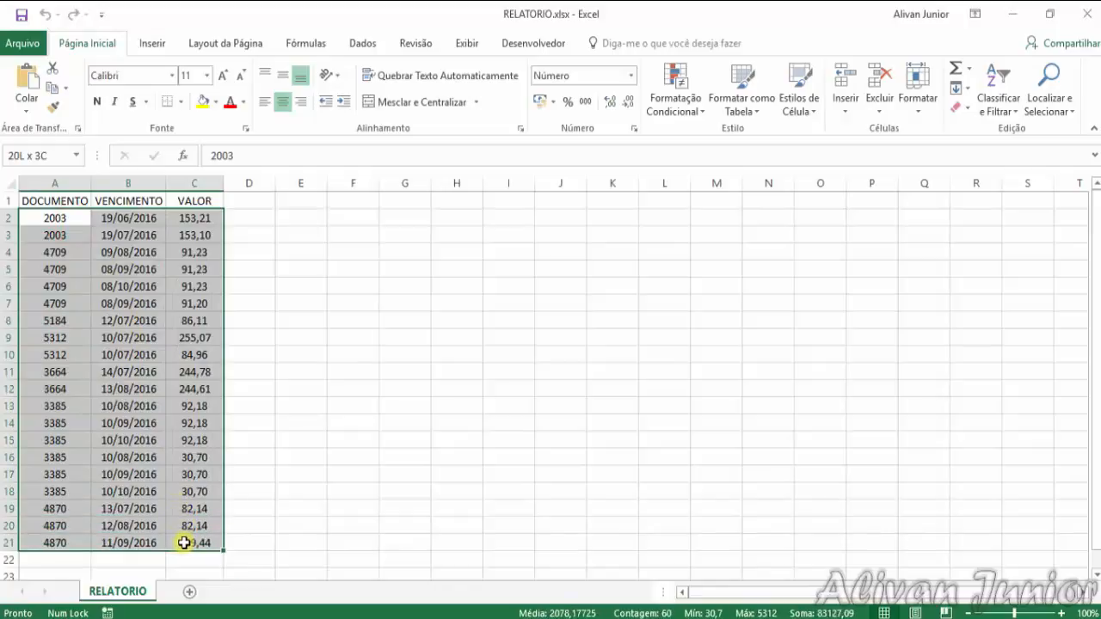
pyautogui.click(65, 221)
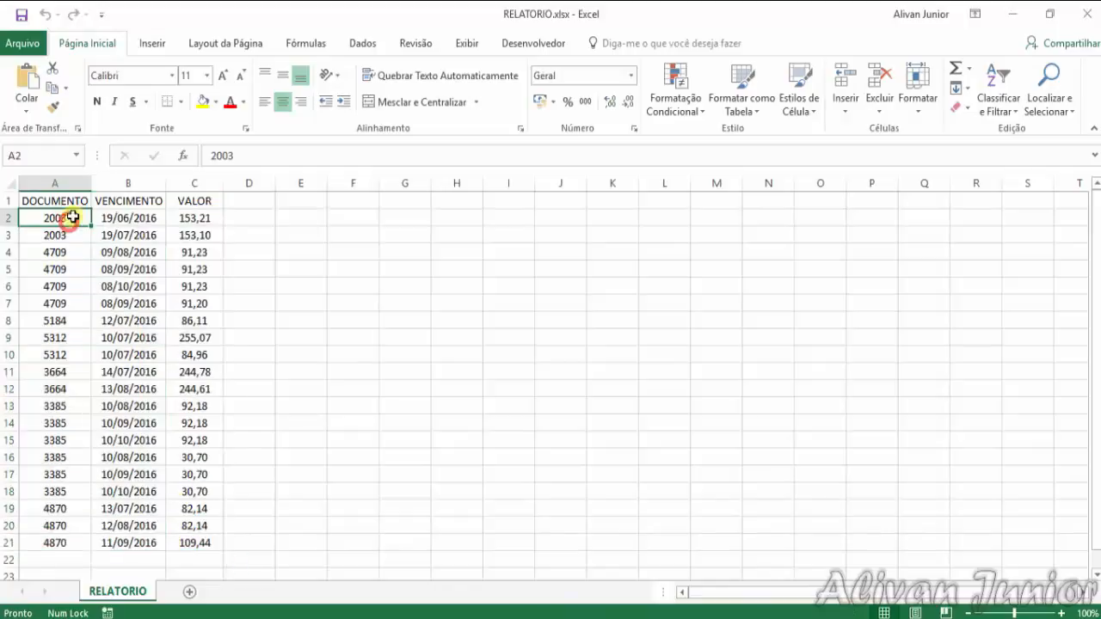
pyautogui.click(138, 215)
pyautogui.click(195, 217)
pyautogui.click(310, 202)
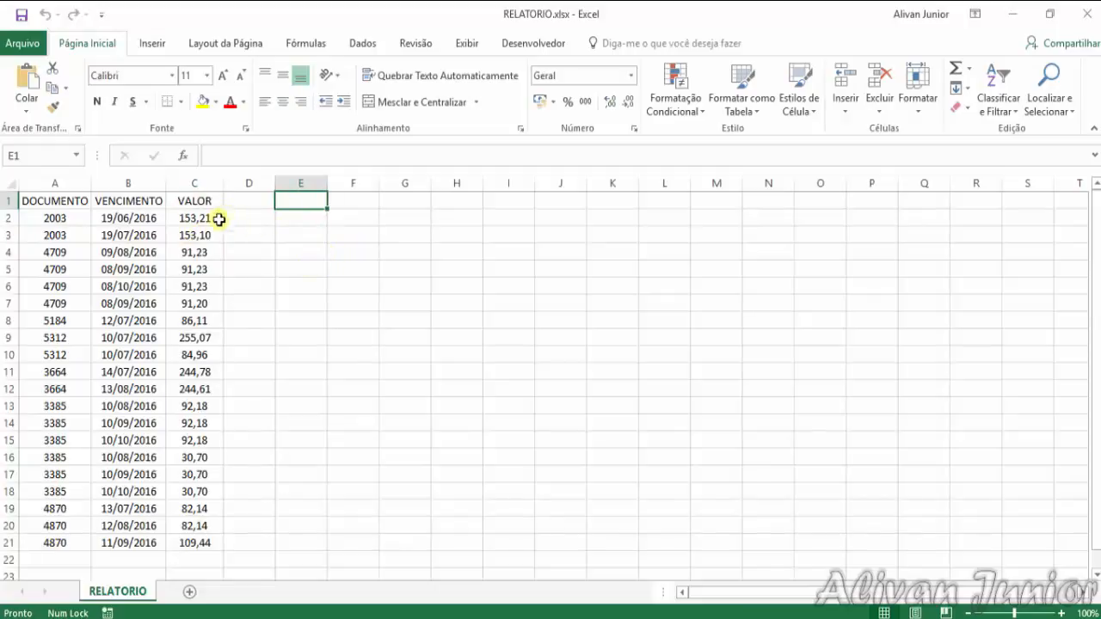
pyautogui.moveTo(209, 218); pyautogui.dragTo(191, 387)
pyautogui.moveTo(129, 217); pyautogui.dragTo(134, 389)
pyautogui.click(309, 201)
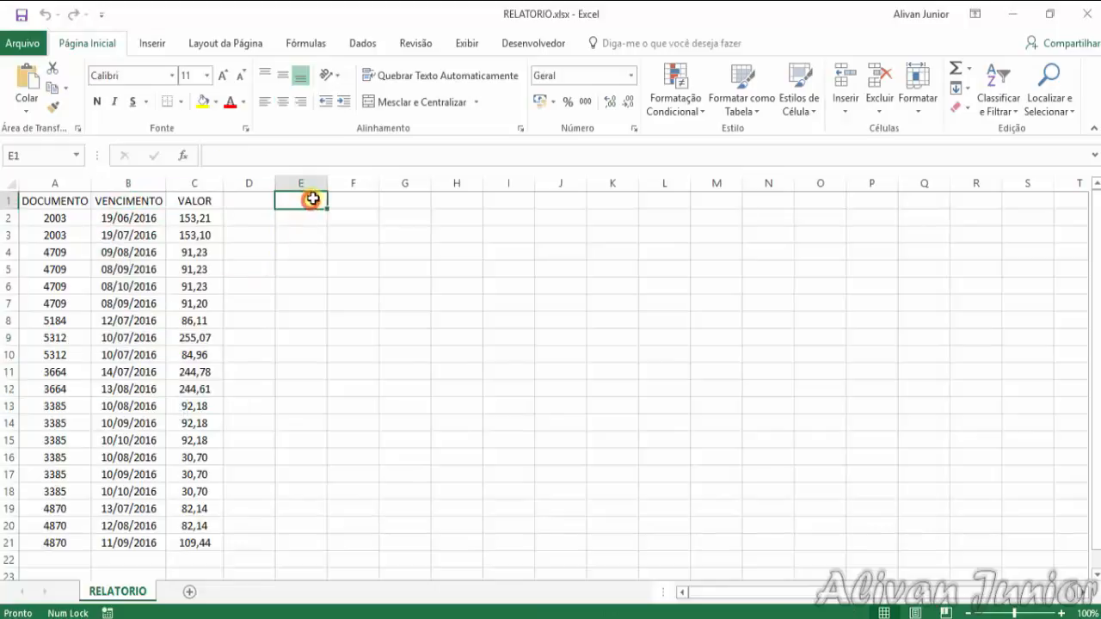
pyautogui.click(323, 212)
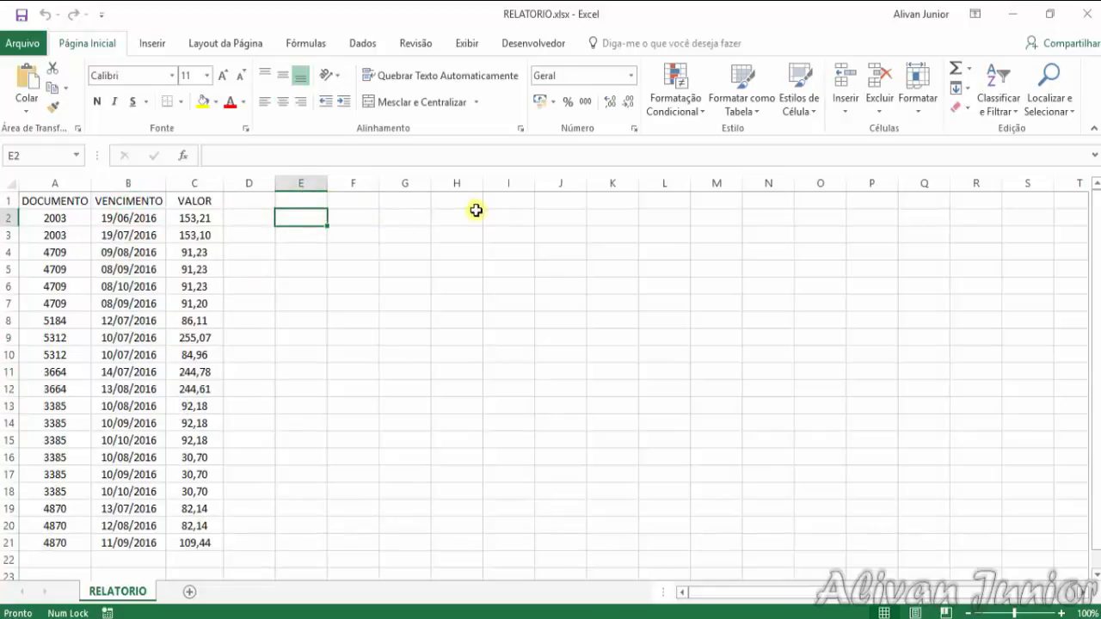
pyautogui.click(314, 203)
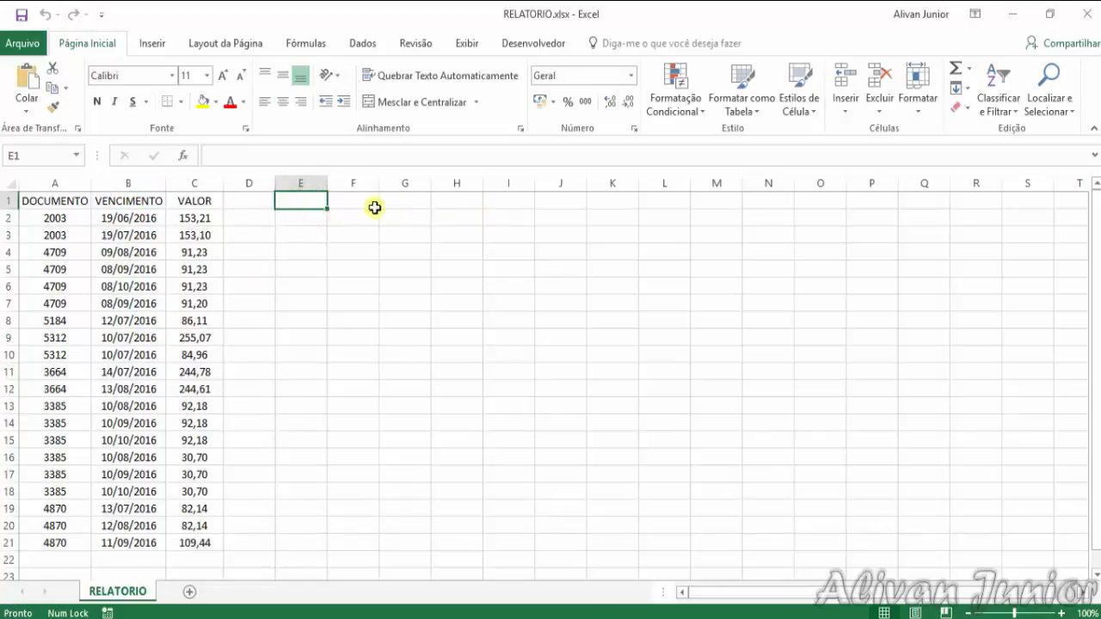
pyautogui.click(142, 221)
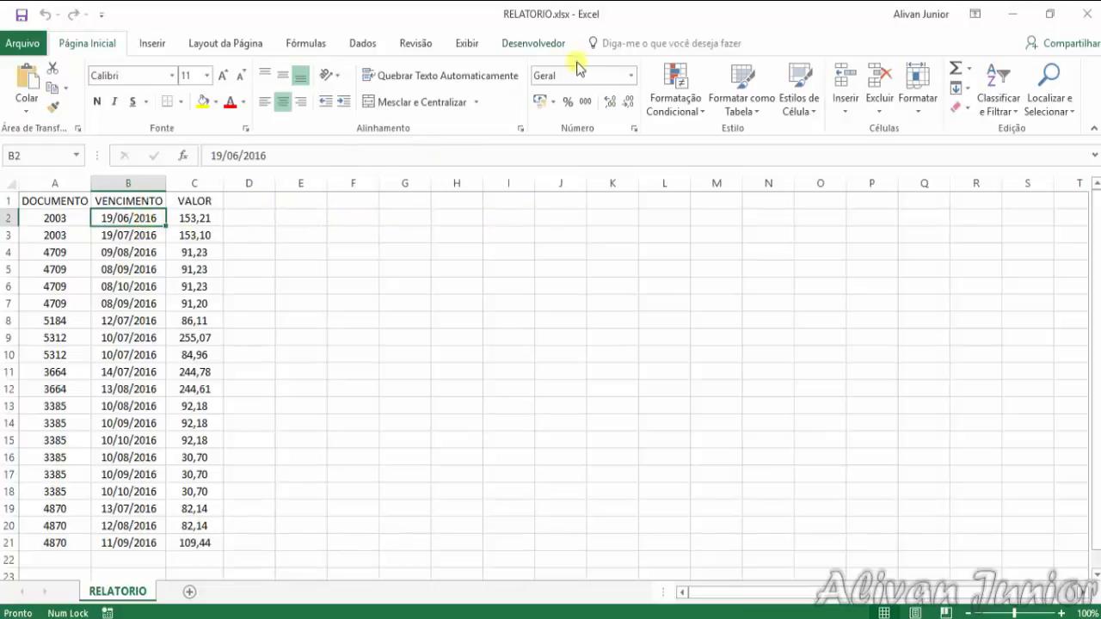
pyautogui.click(54, 220)
pyautogui.click(129, 217)
pyautogui.click(190, 215)
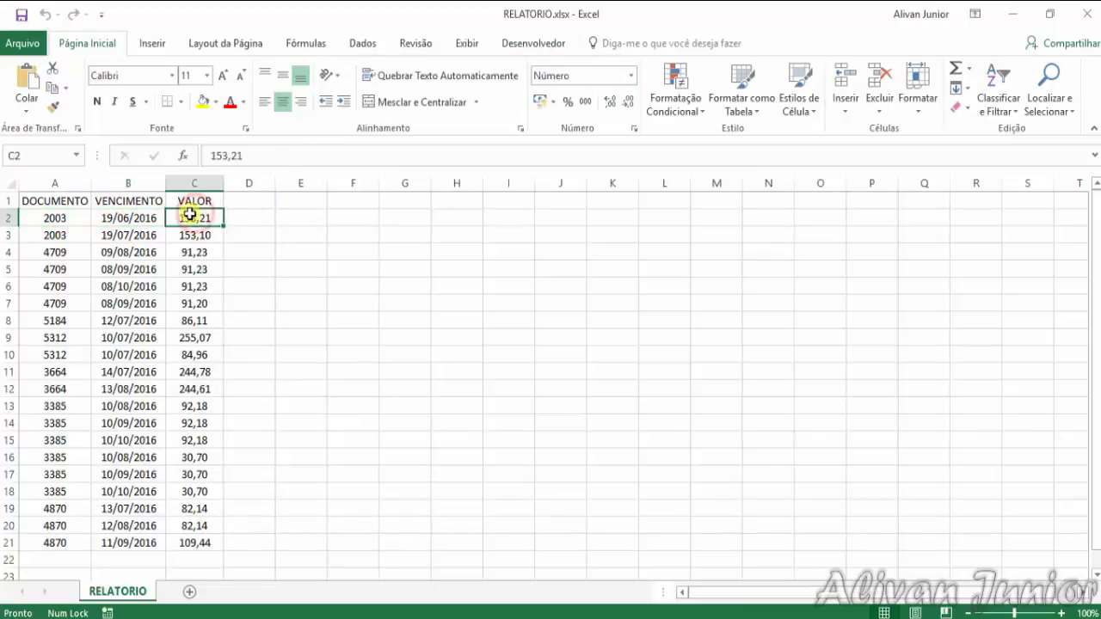
pyautogui.click(136, 217)
pyautogui.click(197, 218)
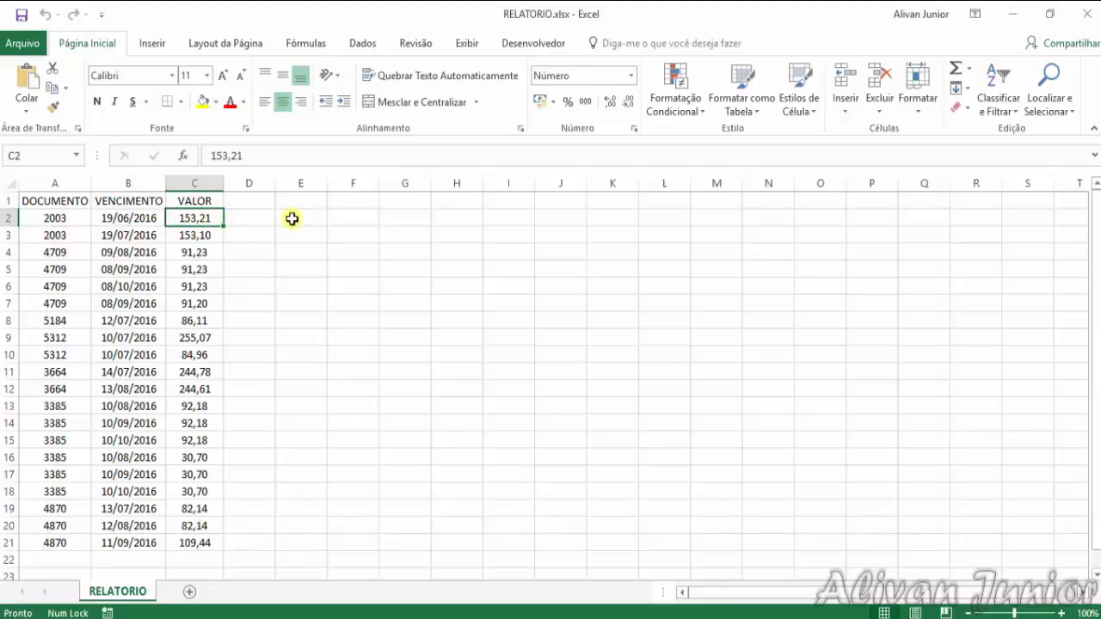
# Format the VALOR amounts in C2:C21 with the Contábil number format
pyautogui.moveTo(209, 219); pyautogui.dragTo(185, 540)
pyautogui.click(637, 77)
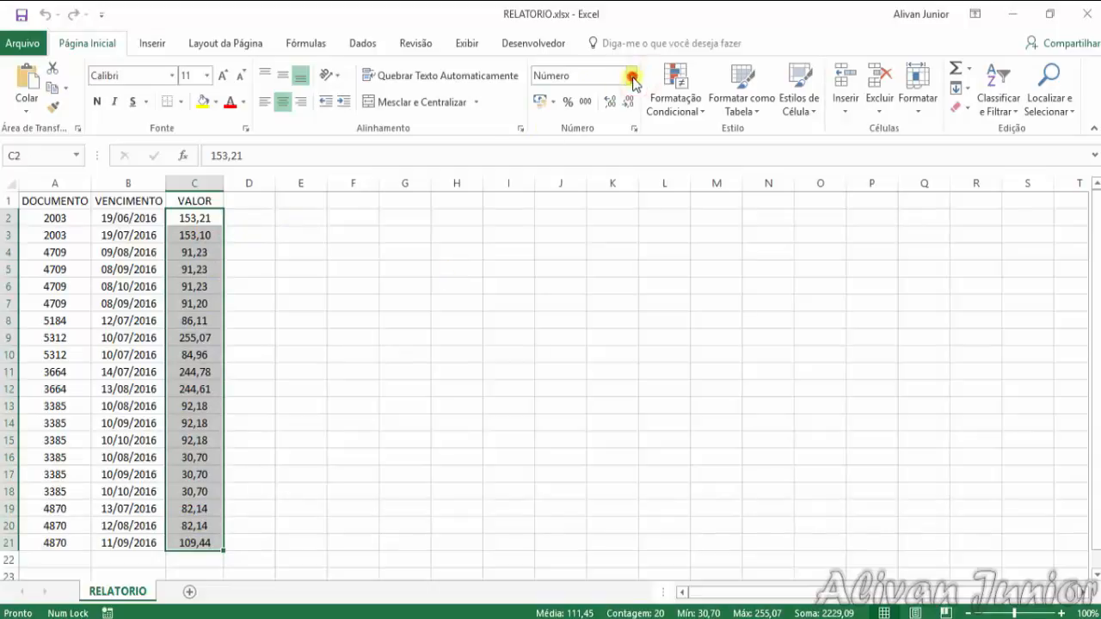
pyautogui.click(579, 213)
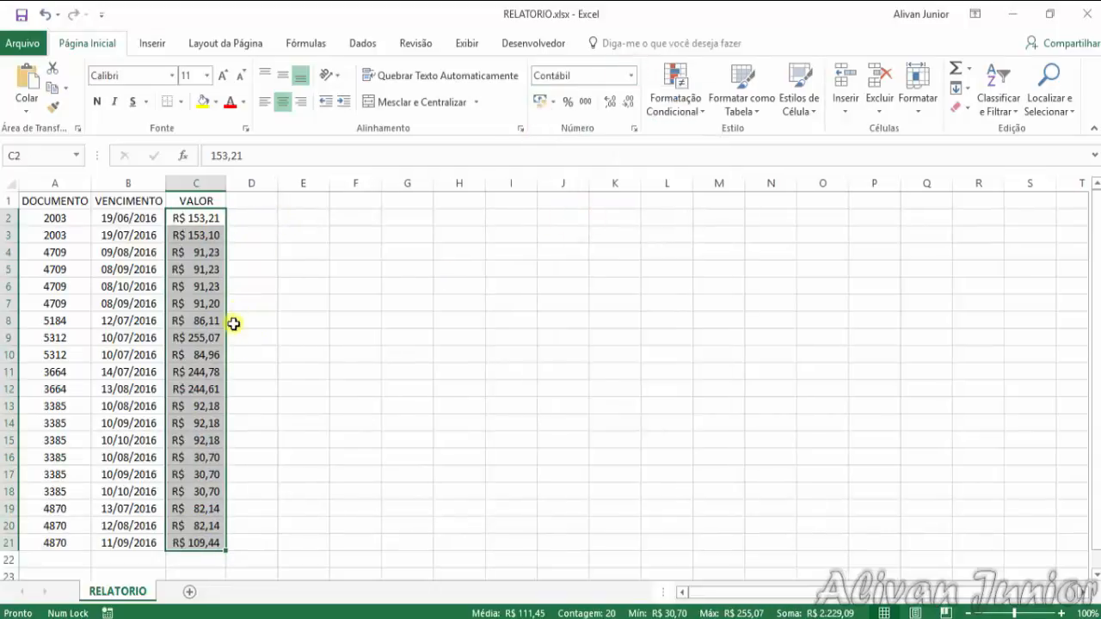
# Format the DOCUMENTO entries in A2:A21 as Número with a thousands separator and 0 decimal places
pyautogui.moveTo(68, 218); pyautogui.dragTo(72, 521)
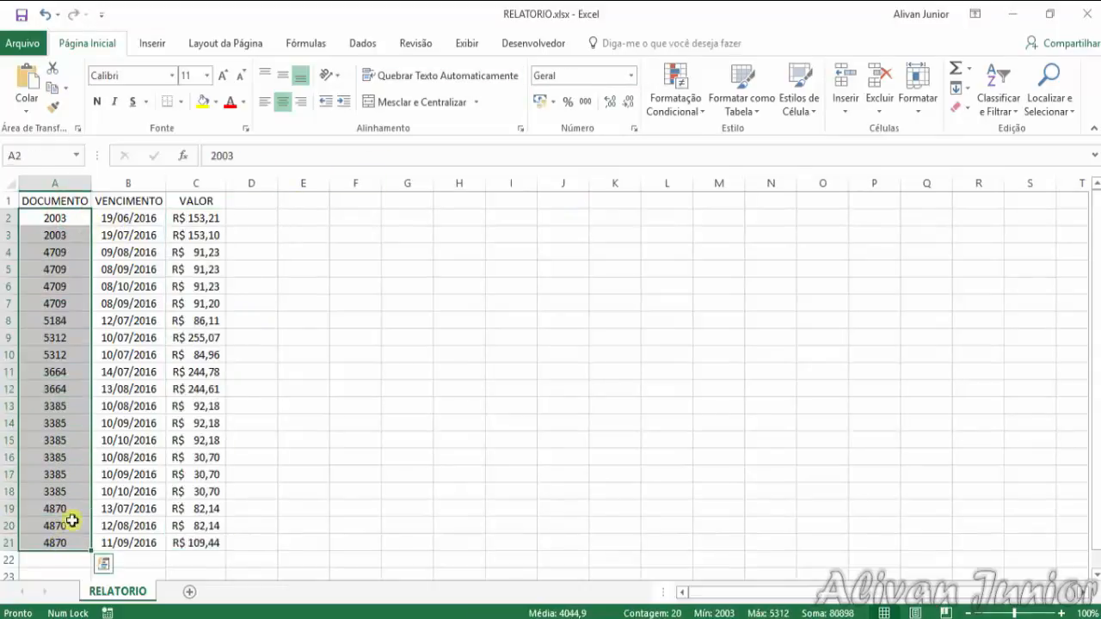
pyautogui.click(631, 75)
pyautogui.click(583, 146)
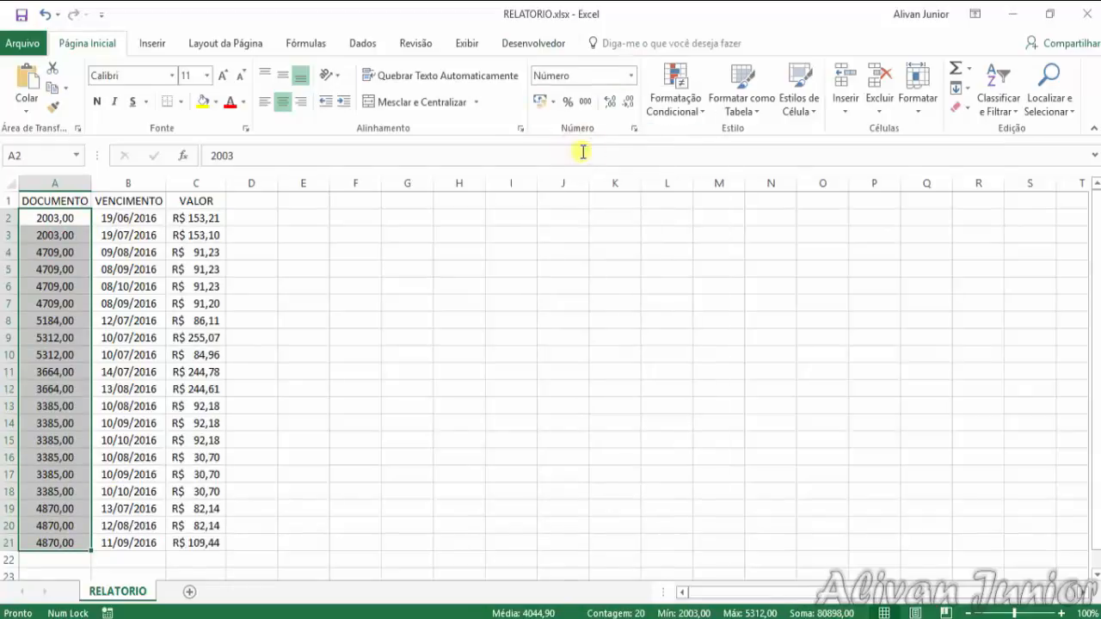
pyautogui.click(634, 129)
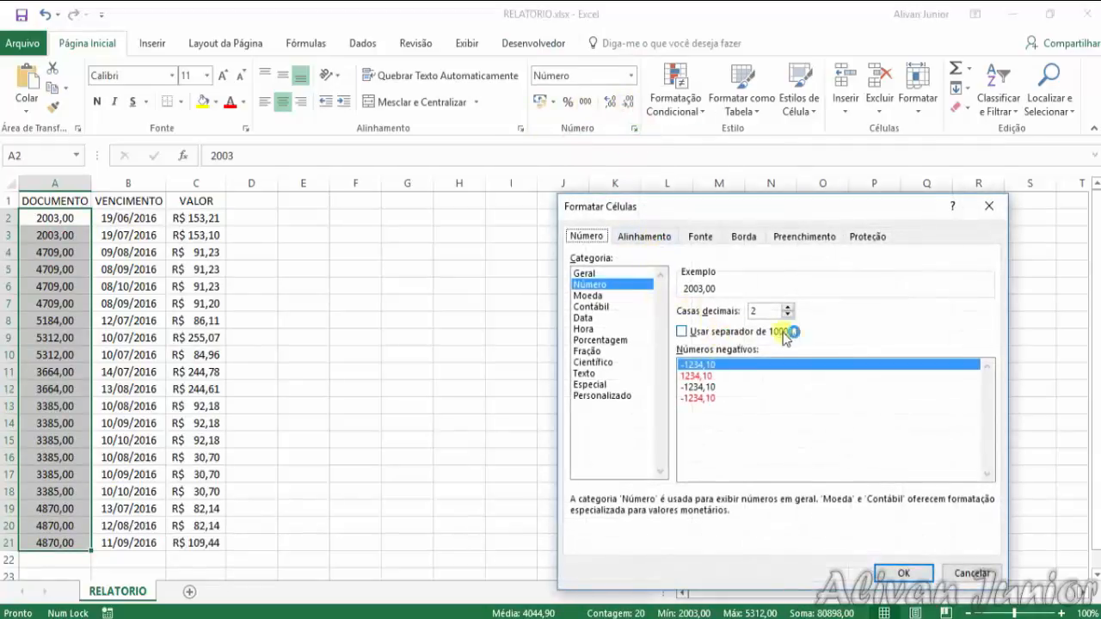
pyautogui.click(780, 331)
pyautogui.click(788, 314)
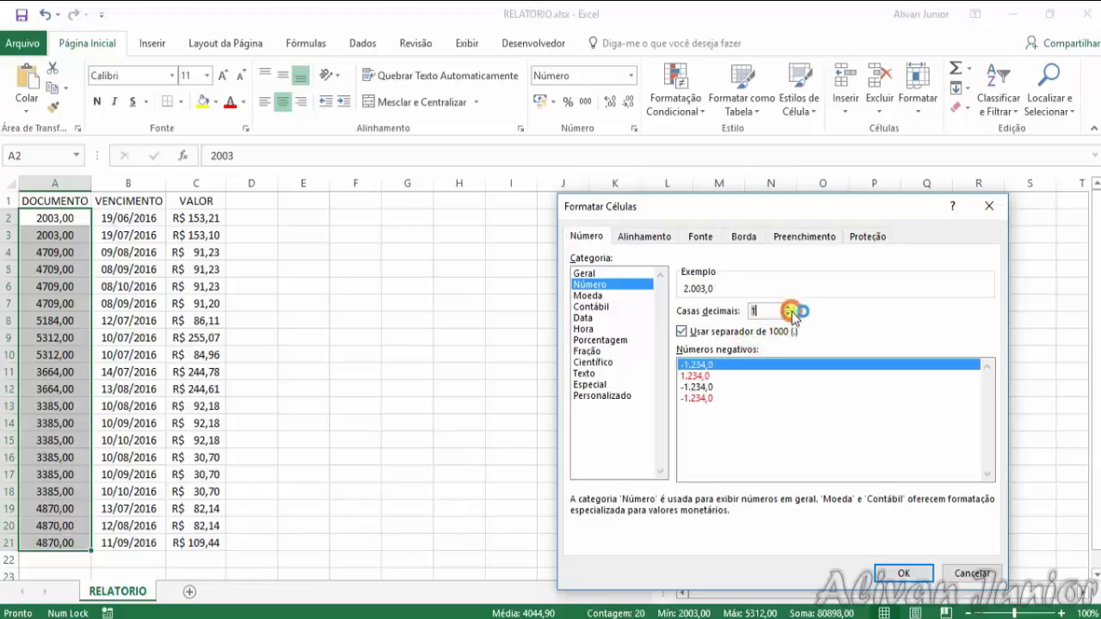
pyautogui.click(789, 315)
pyautogui.click(902, 573)
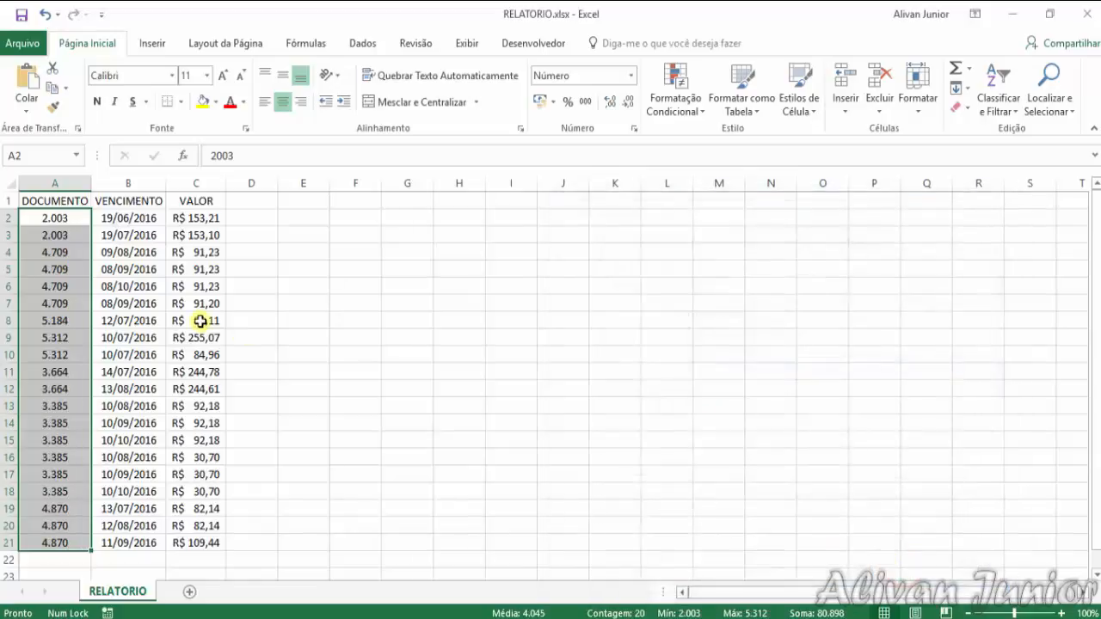
pyautogui.click(292, 301)
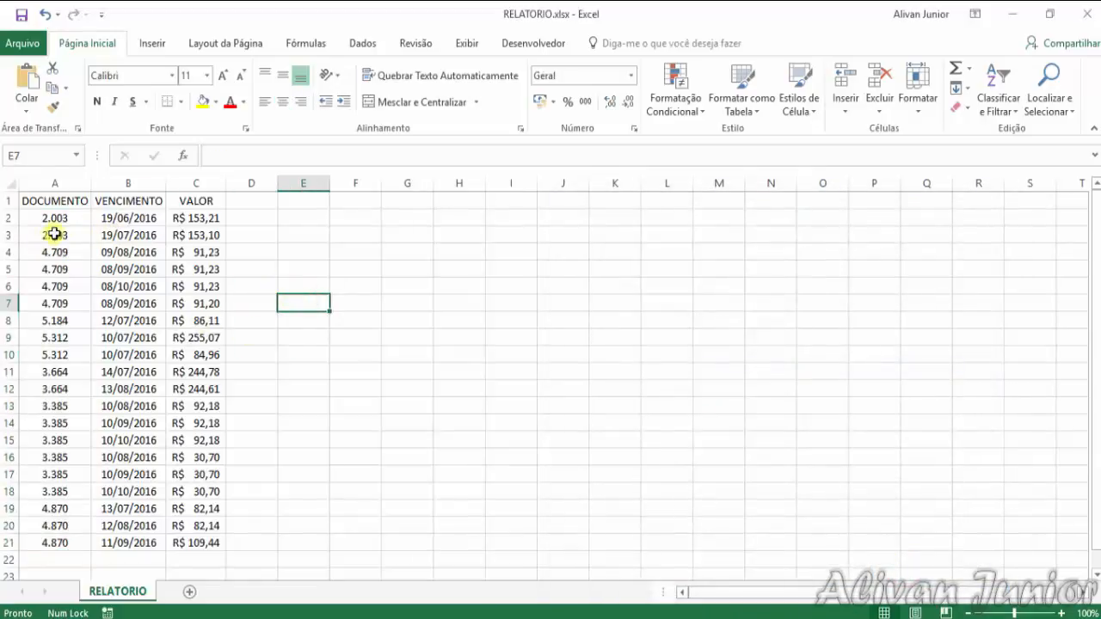
# Enter the formula =DATA.VALOR(B2) in cell E2 to convert the first VENCIMENTO text date
pyautogui.click(310, 203)
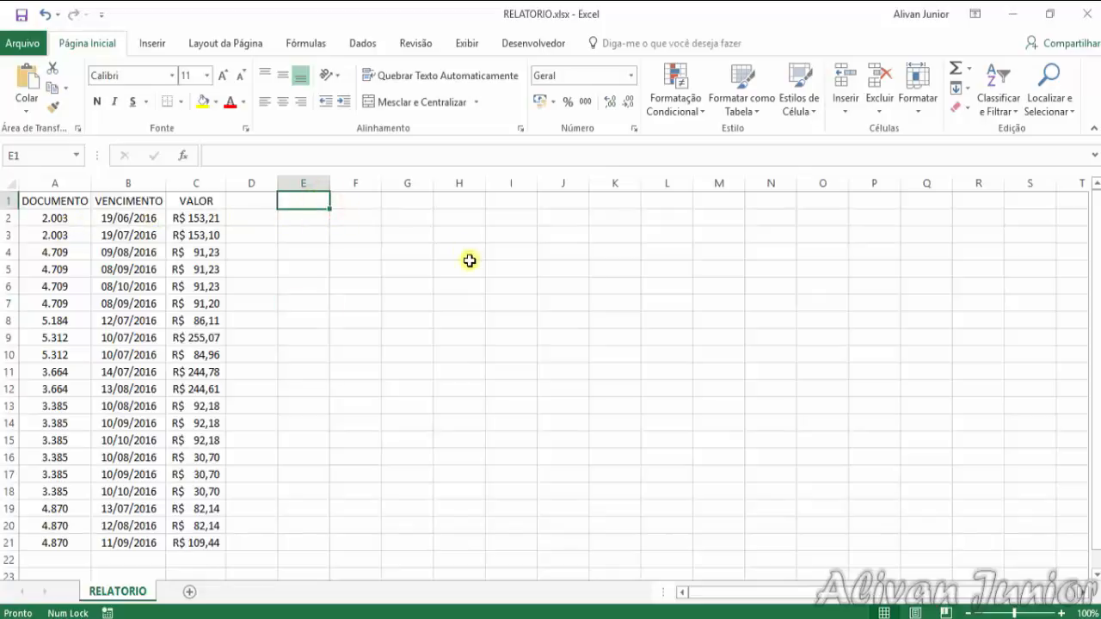
pyautogui.press('Down')
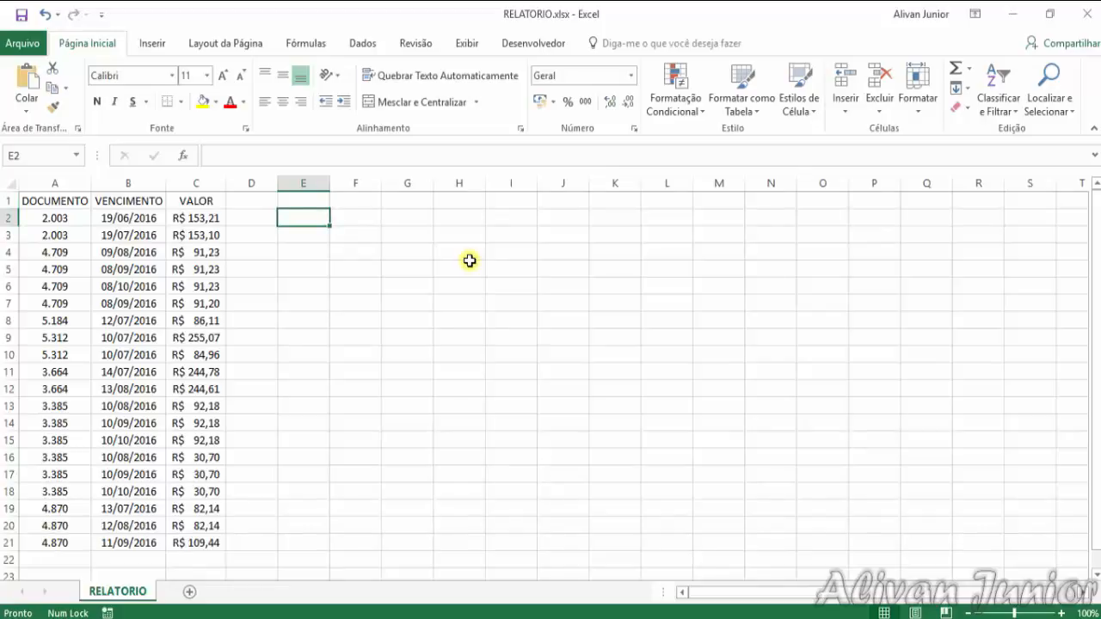
pyautogui.write('=data.')
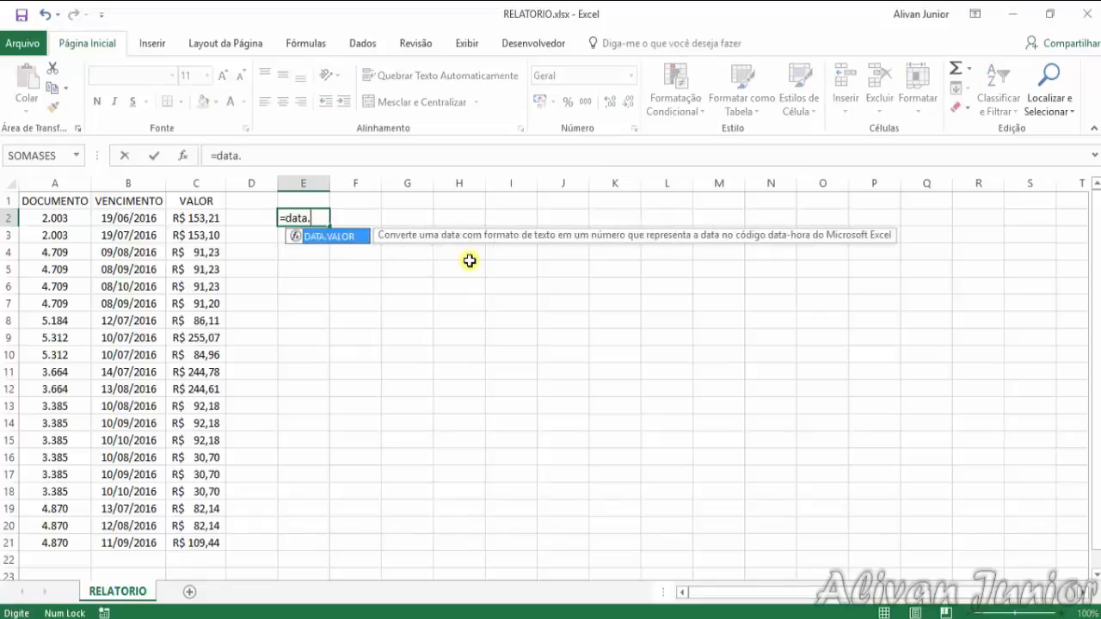
pyautogui.write('valor(')
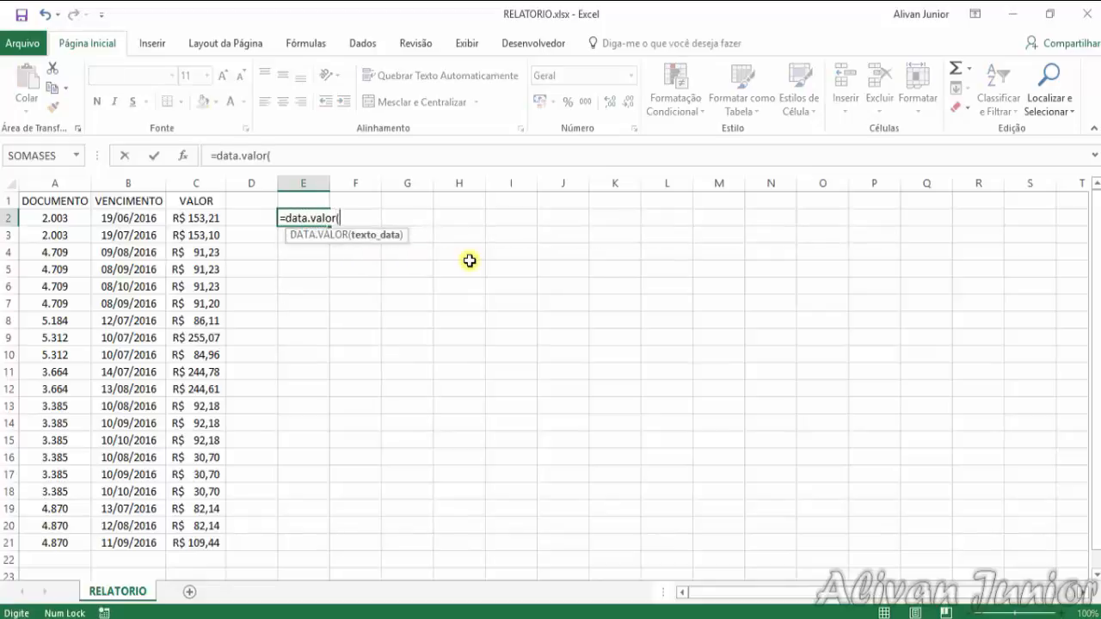
pyautogui.click(147, 219)
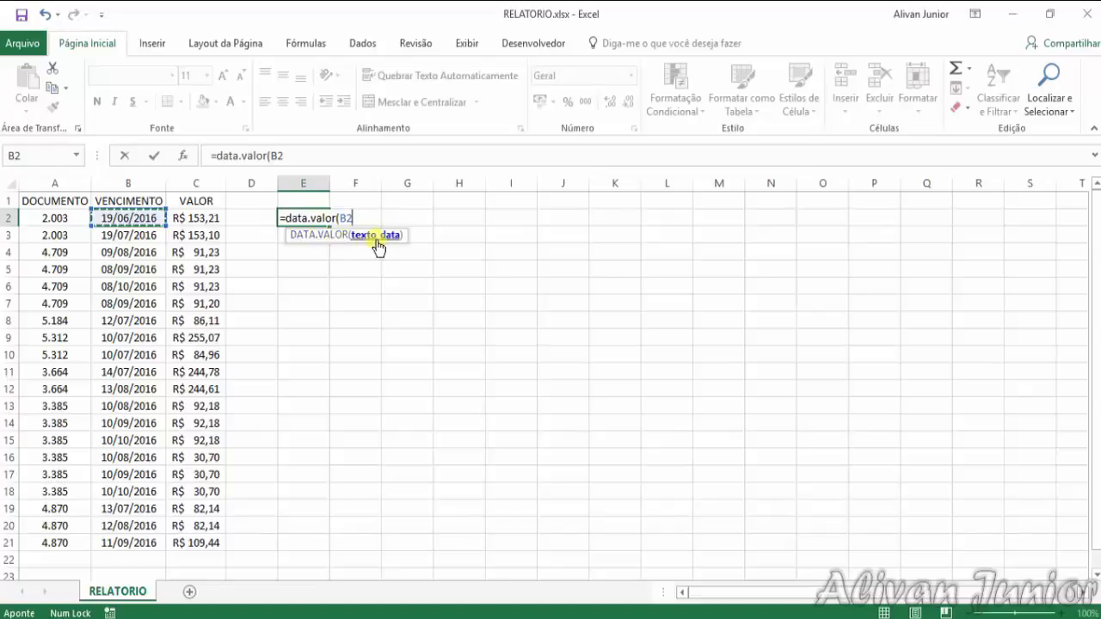
pyautogui.write(')')
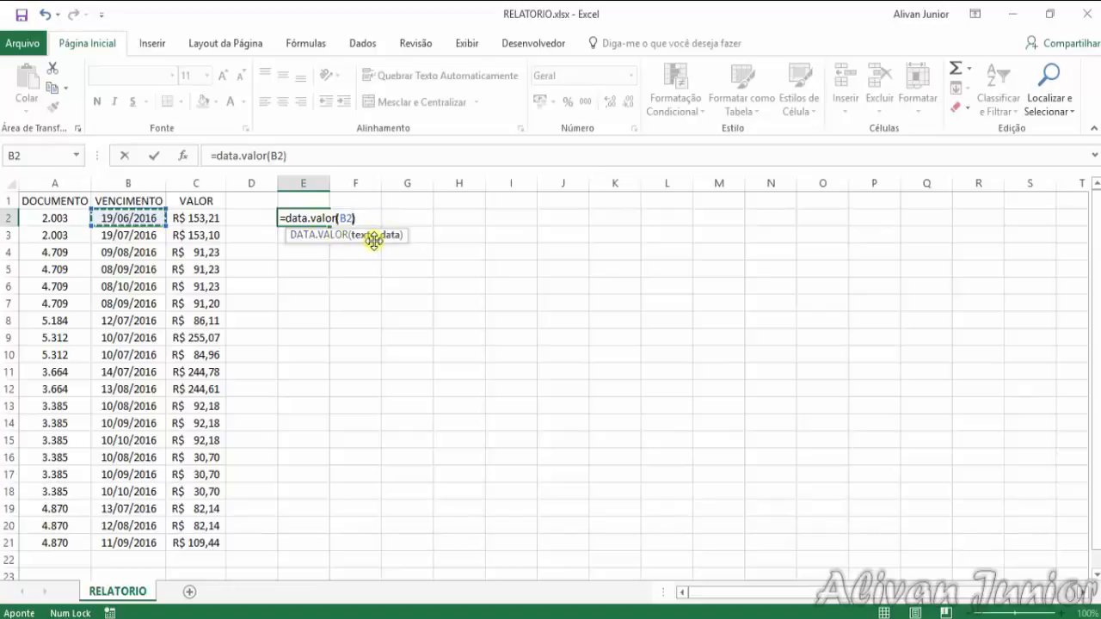
pyautogui.press('Return')
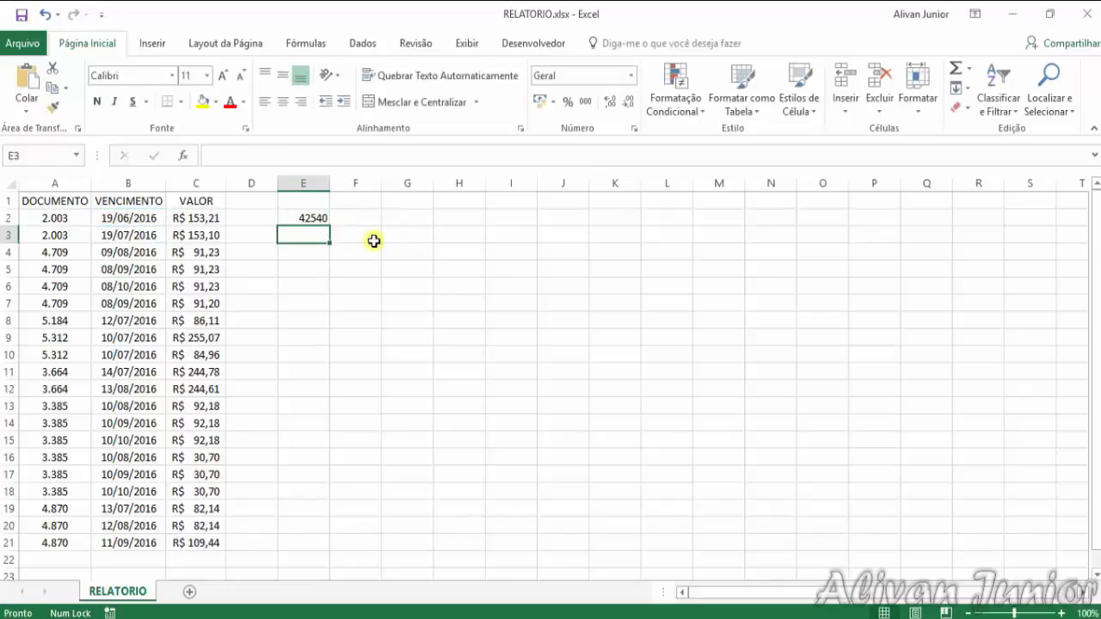
# Fill the E2 formula down to E21 and format the results as Data Abreviada
pyautogui.click(318, 216)
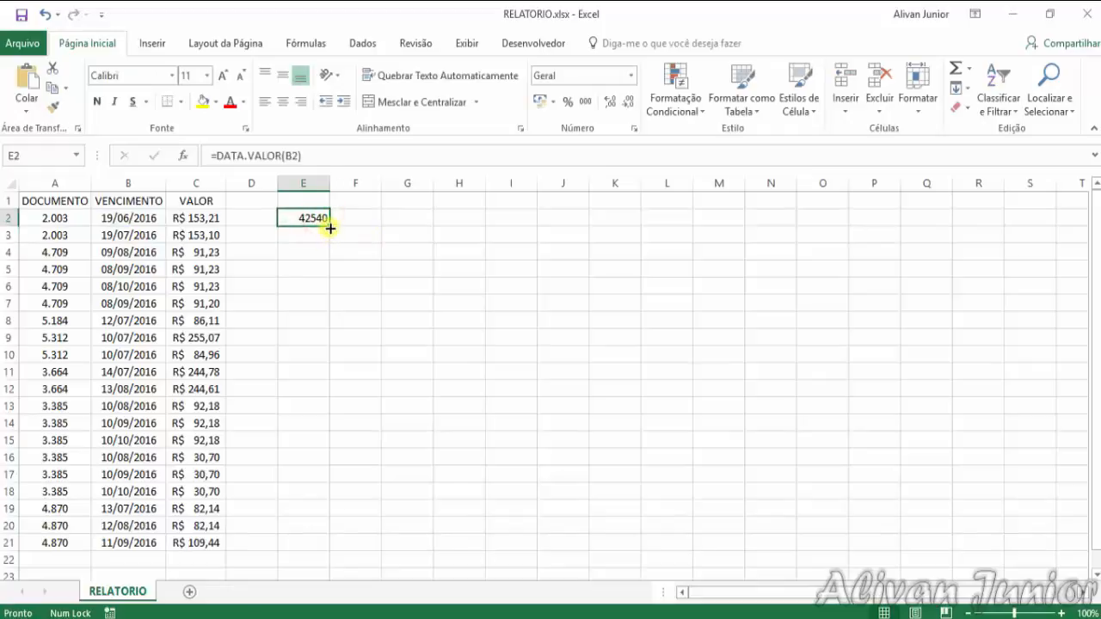
pyautogui.moveTo(331, 228); pyautogui.dragTo(318, 547)
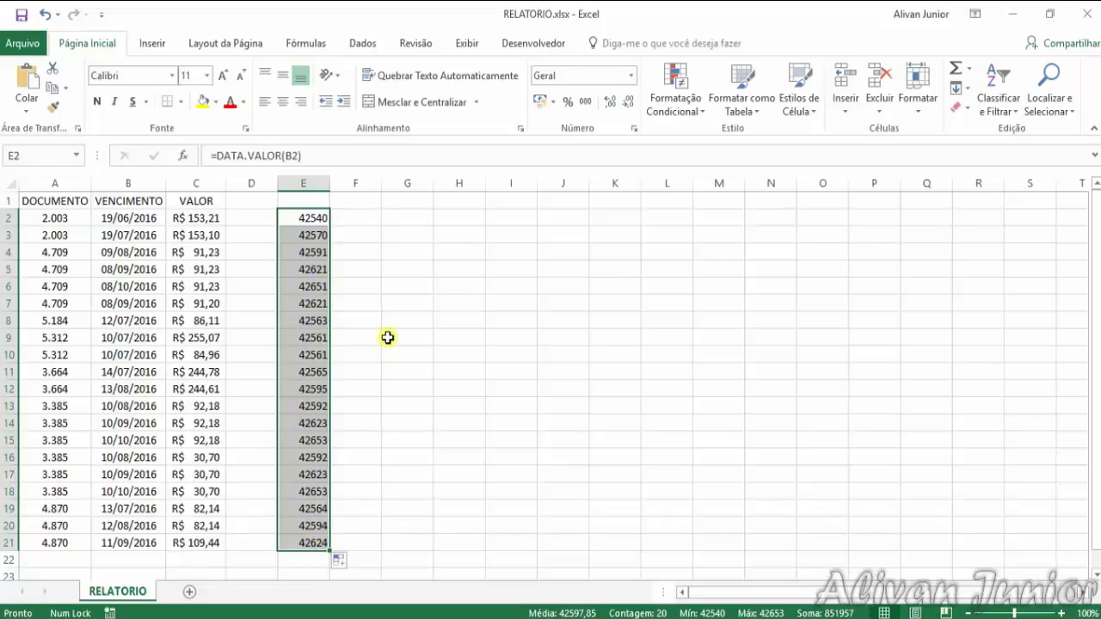
pyautogui.click(633, 77)
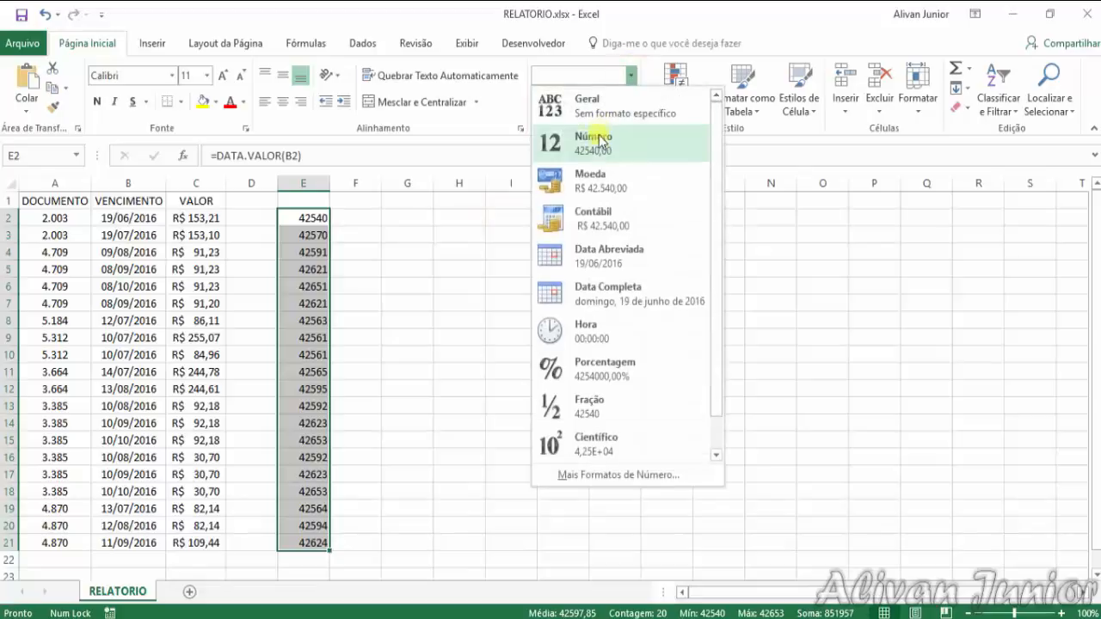
pyautogui.click(602, 255)
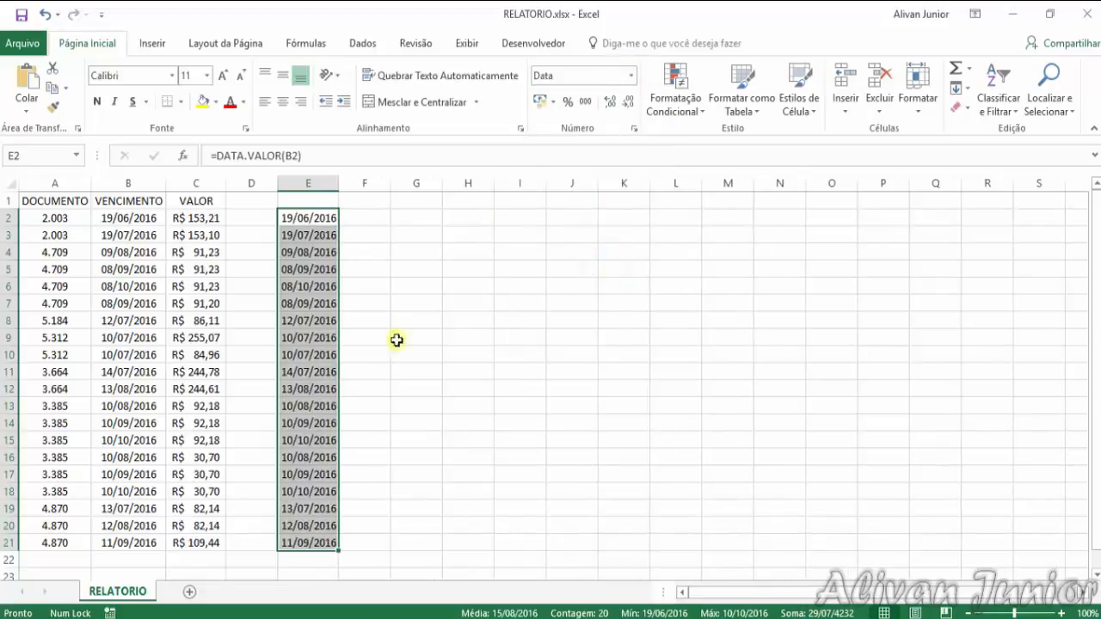
pyautogui.click(361, 267)
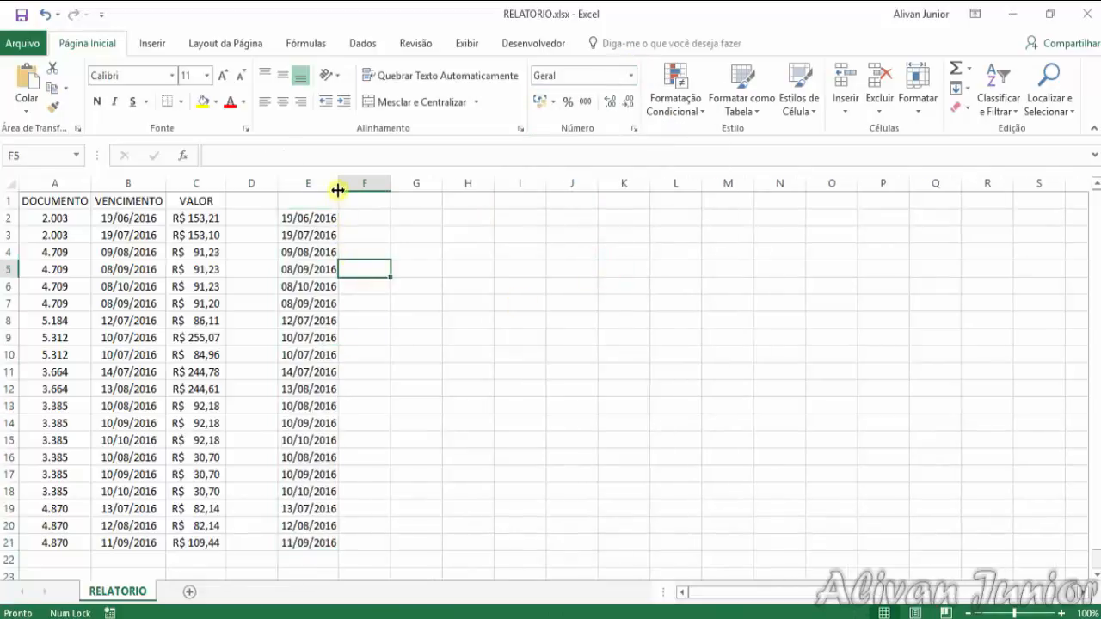
# Copy the converted dates in E2:E21 and paste them as values over the VENCIMENTO entries in B2:B21
pyautogui.moveTo(325, 218); pyautogui.dragTo(320, 537)
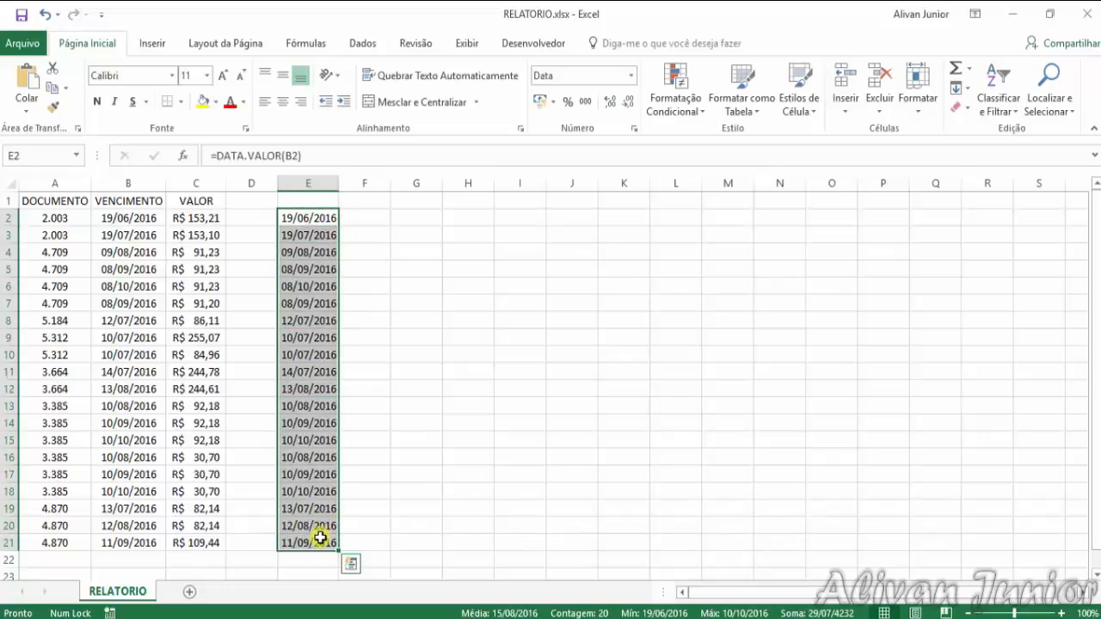
pyautogui.hotkey('ctrl', 'c')
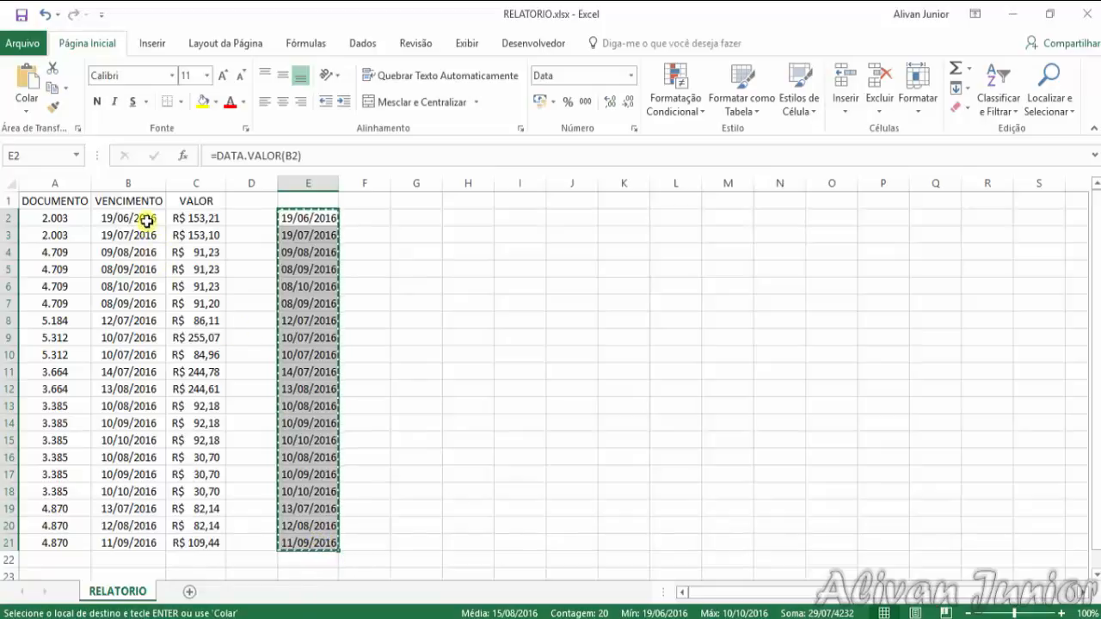
pyautogui.rightClick(148, 220)
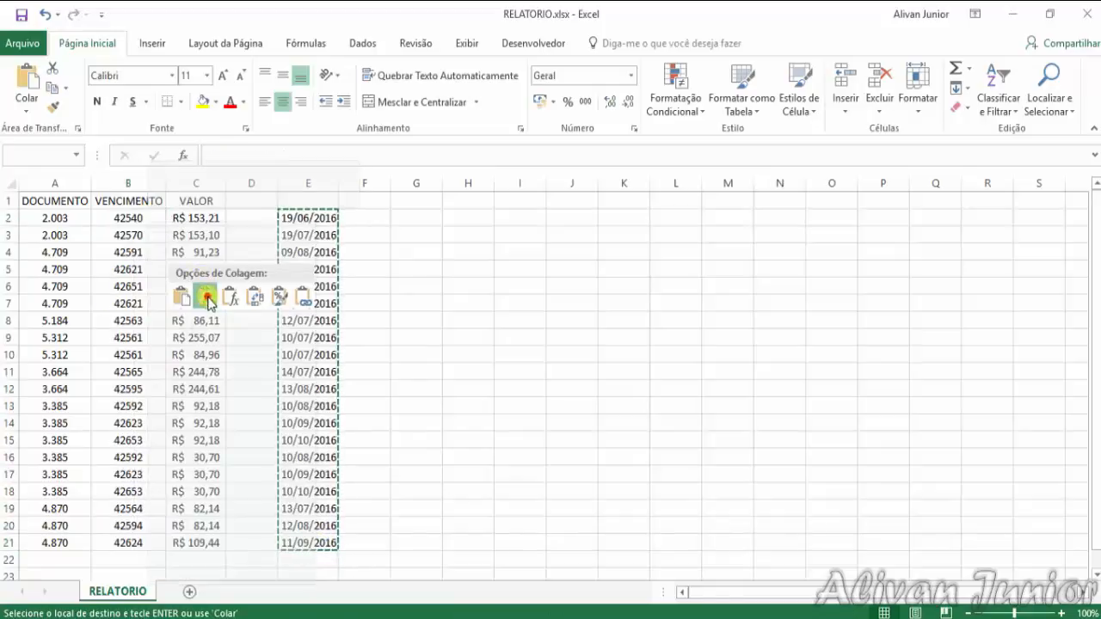
pyautogui.click(206, 296)
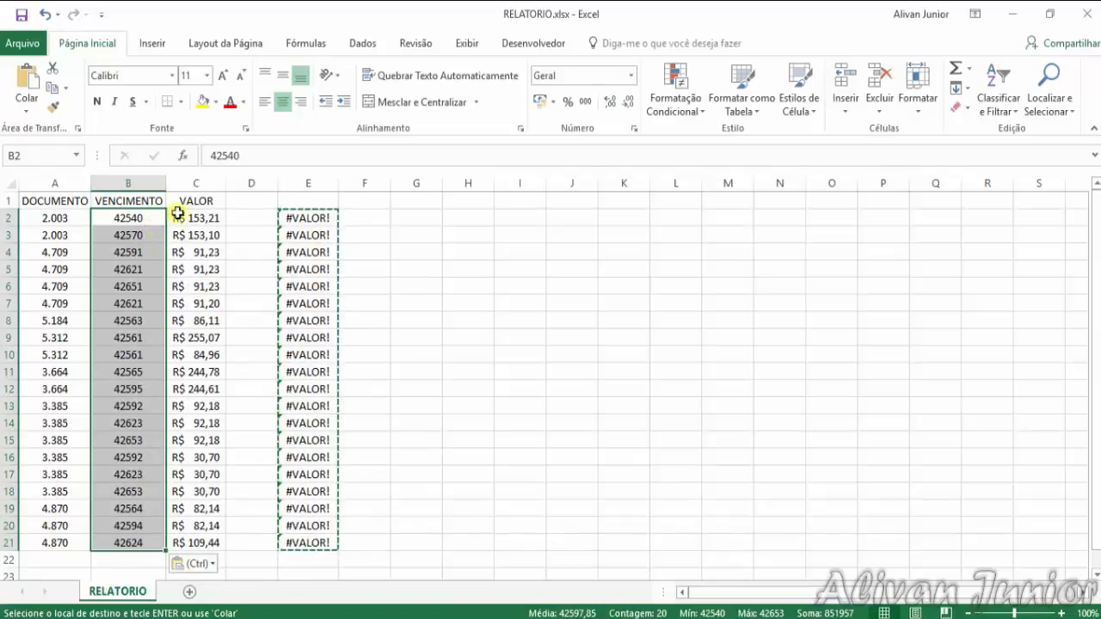
# Delete the helper column E
pyautogui.click(308, 183)
pyautogui.rightClick(308, 183)
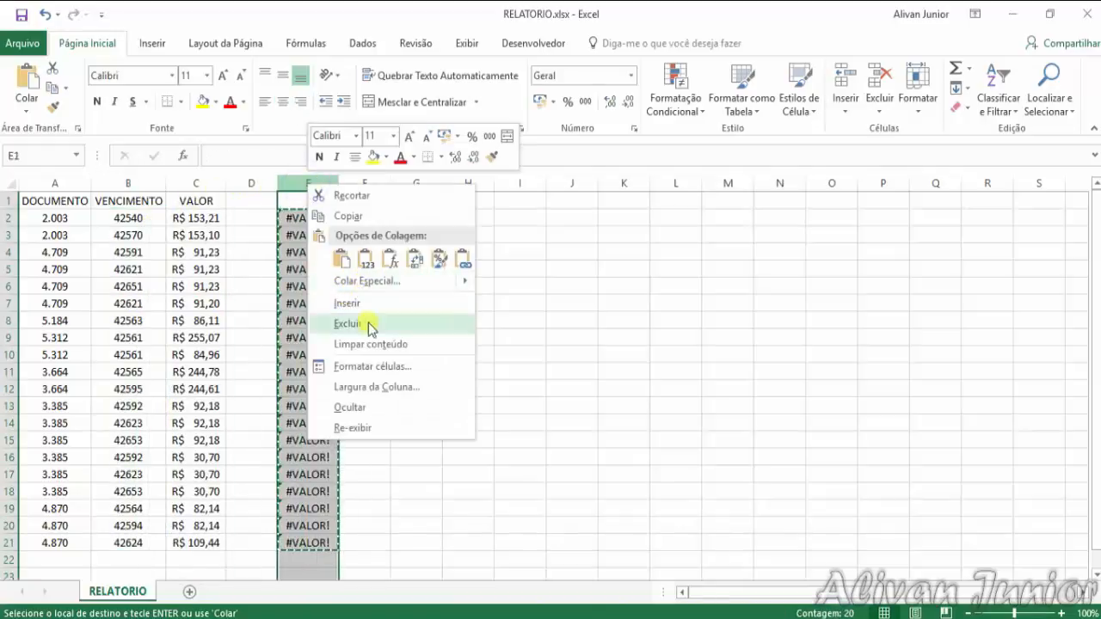
pyautogui.click(367, 321)
pyautogui.click(364, 352)
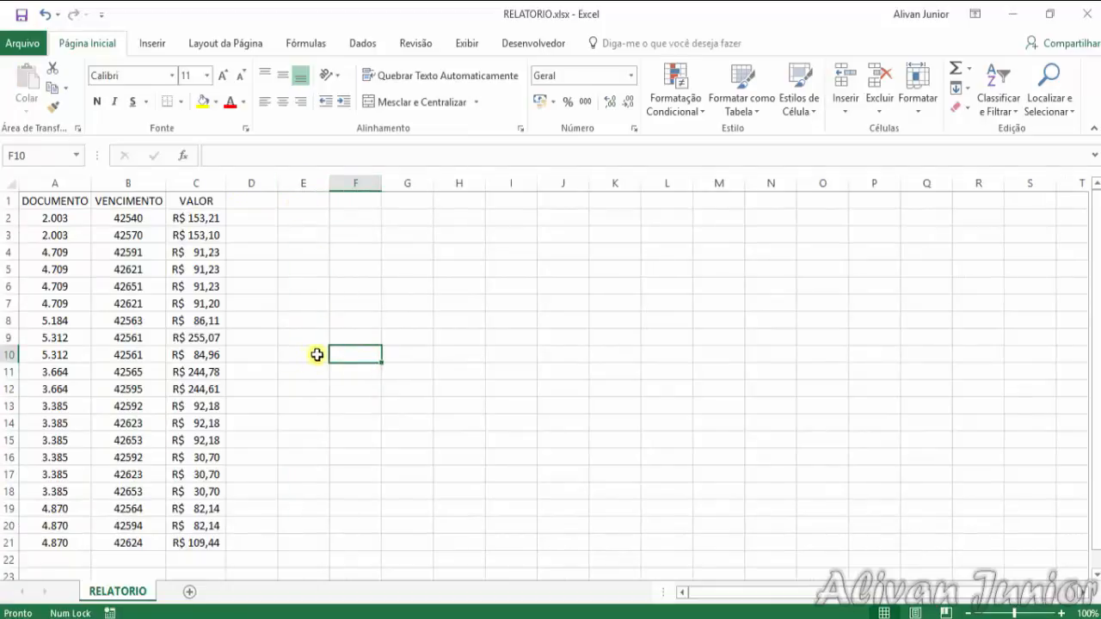
# Format the VENCIMENTO values in B2:B21 as Data Abreviada
pyautogui.moveTo(138, 218); pyautogui.dragTo(135, 541)
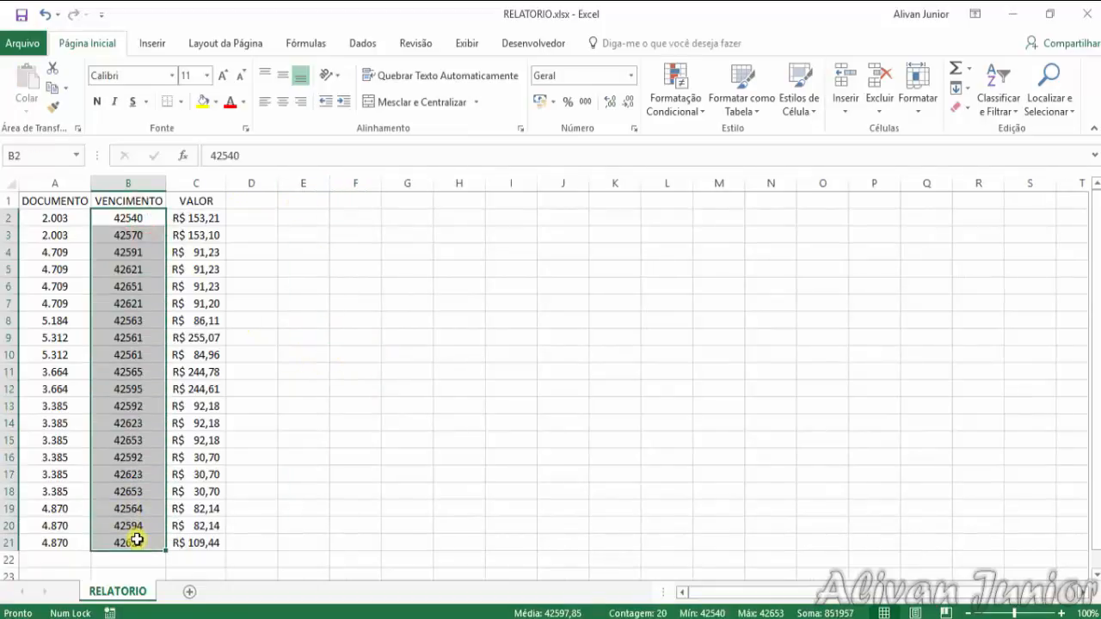
pyautogui.click(630, 76)
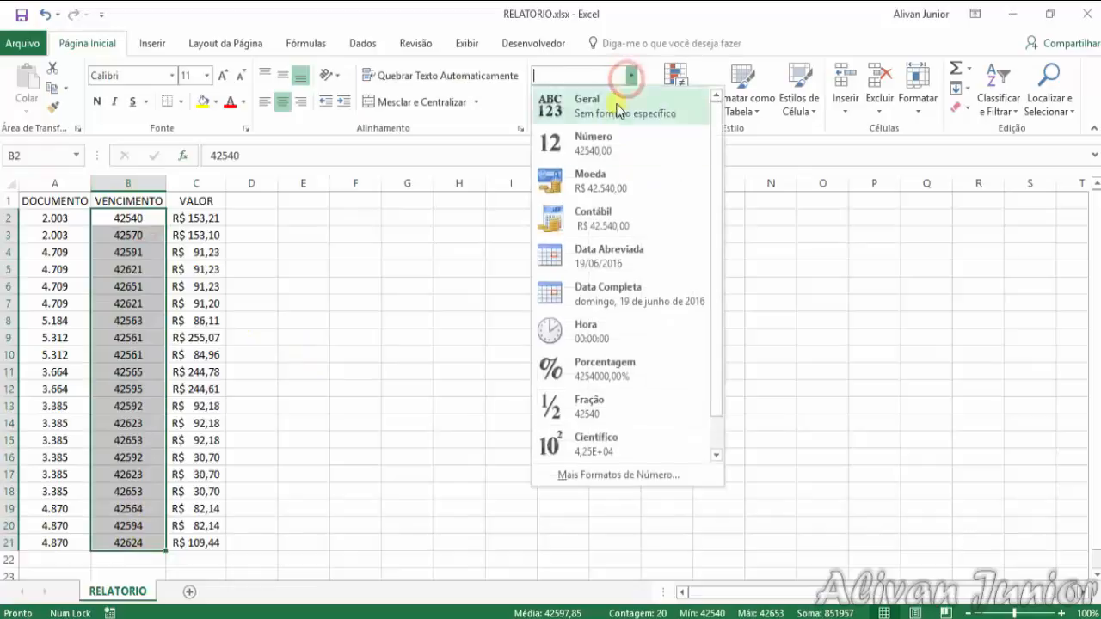
pyautogui.click(599, 264)
pyautogui.click(289, 353)
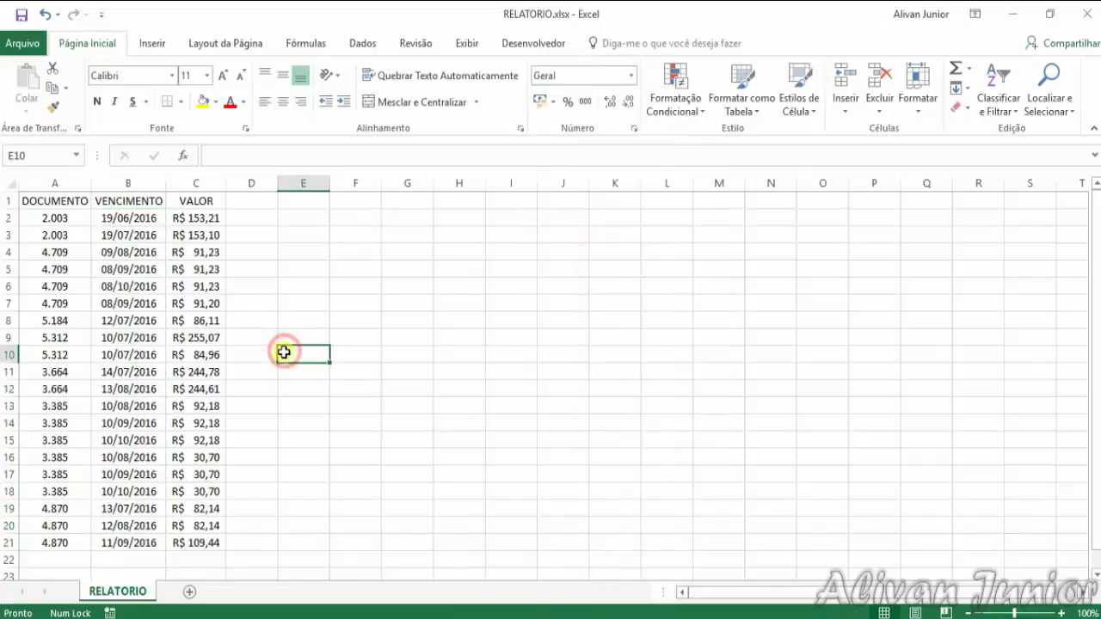
# Enter the label PERÍODO in cell E2
pyautogui.click(147, 221)
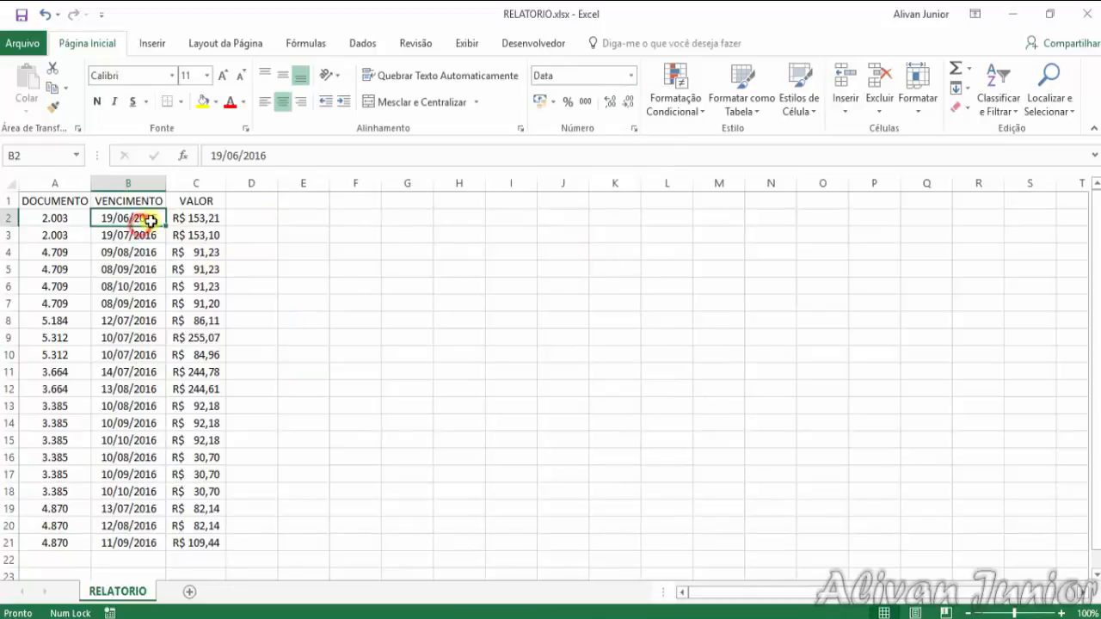
pyautogui.click(63, 217)
pyautogui.press('Right')
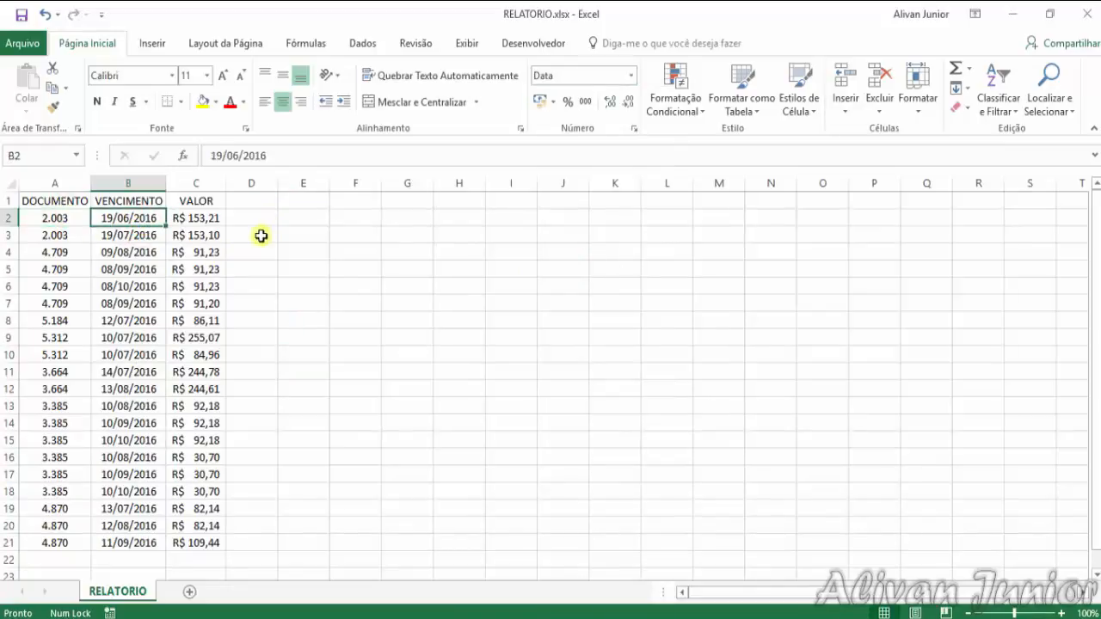
pyautogui.press('Right')
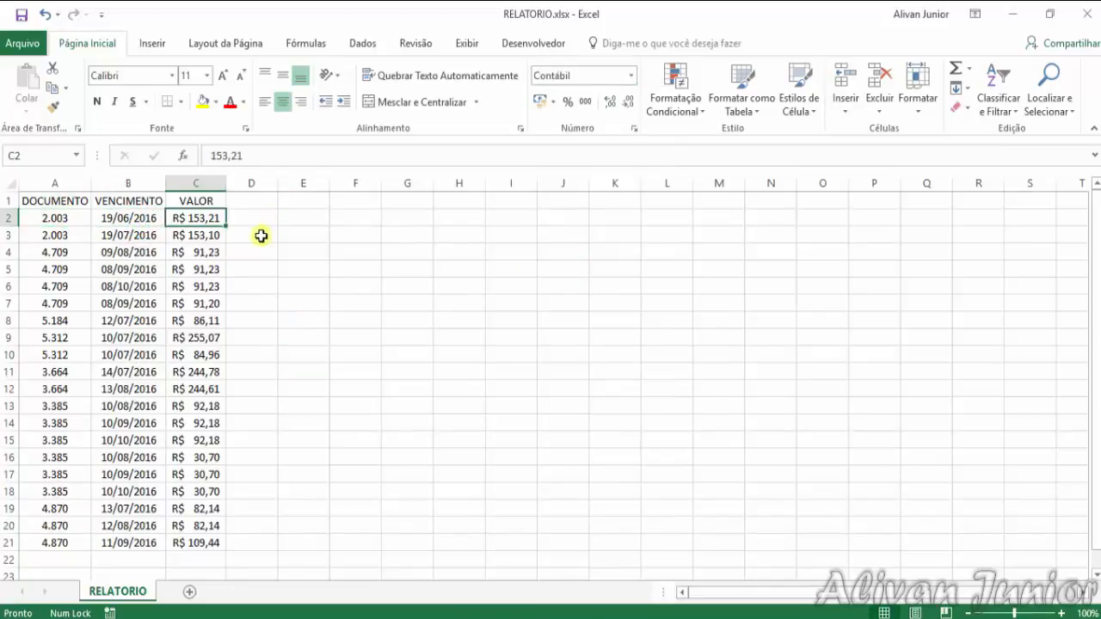
pyautogui.press('Right')
pyautogui.press('Right')
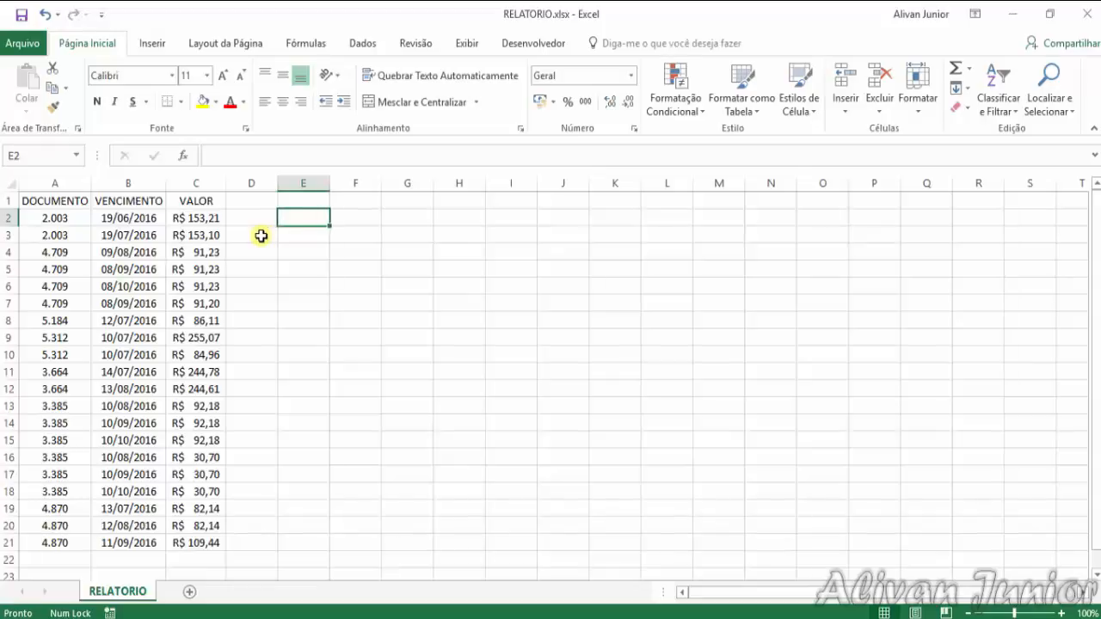
pyautogui.write('period')
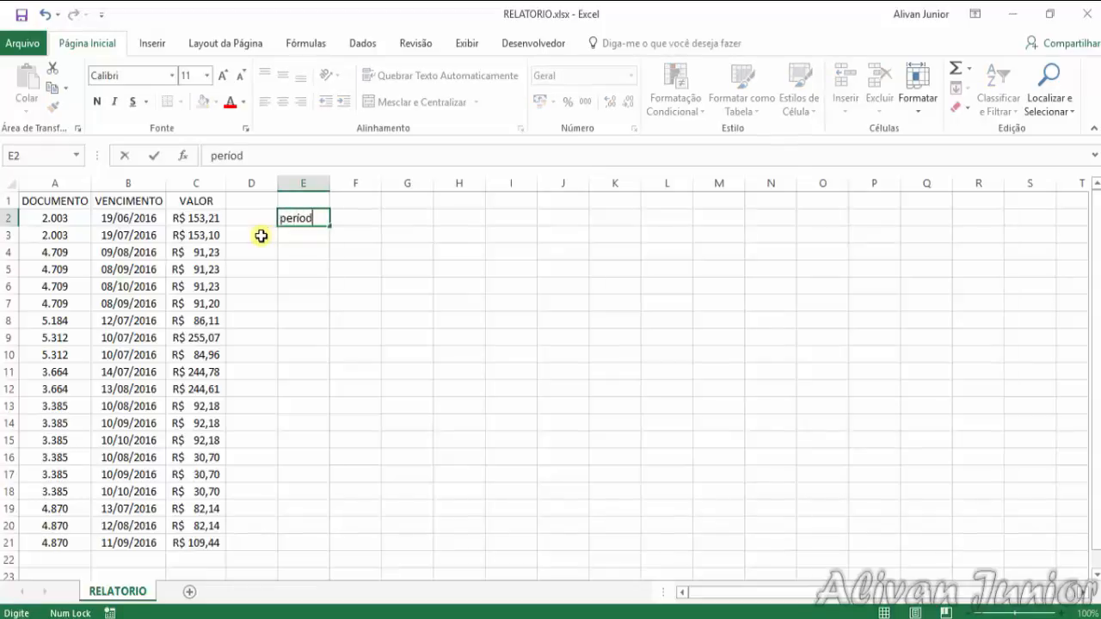
pyautogui.press('BackSpace')
pyautogui.press('BackSpace')
pyautogui.press('capslock')
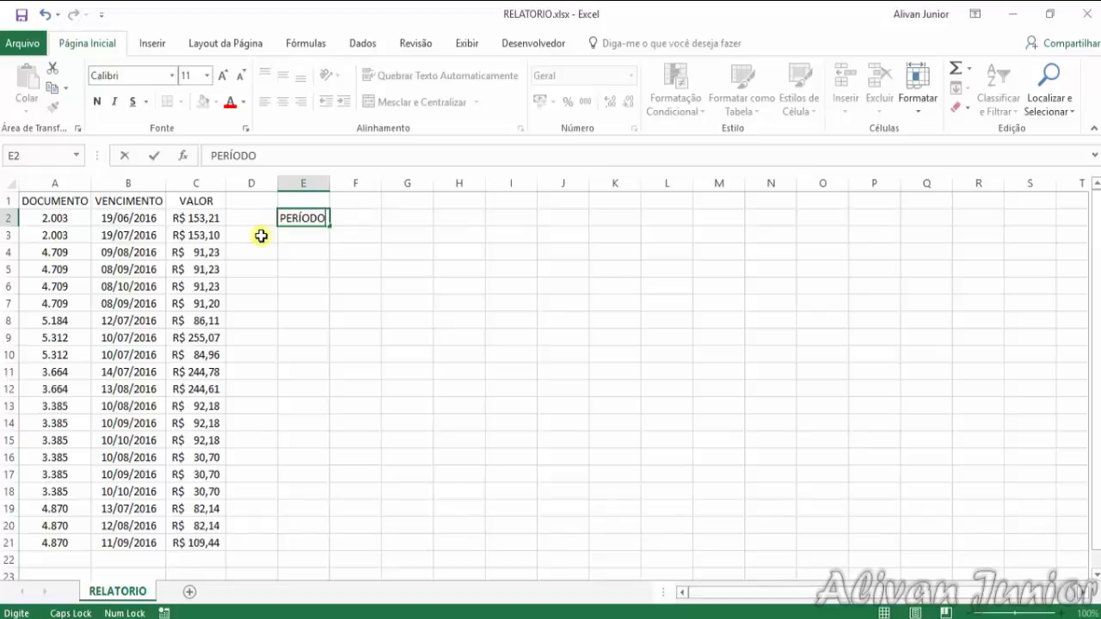
pyautogui.press('Return')
# Enter the headings INICIAL in cell F1 and FINAL in cell G1
pyautogui.press('Up')
pyautogui.press('Right')
pyautogui.press('Up')
pyautogui.write('IN')
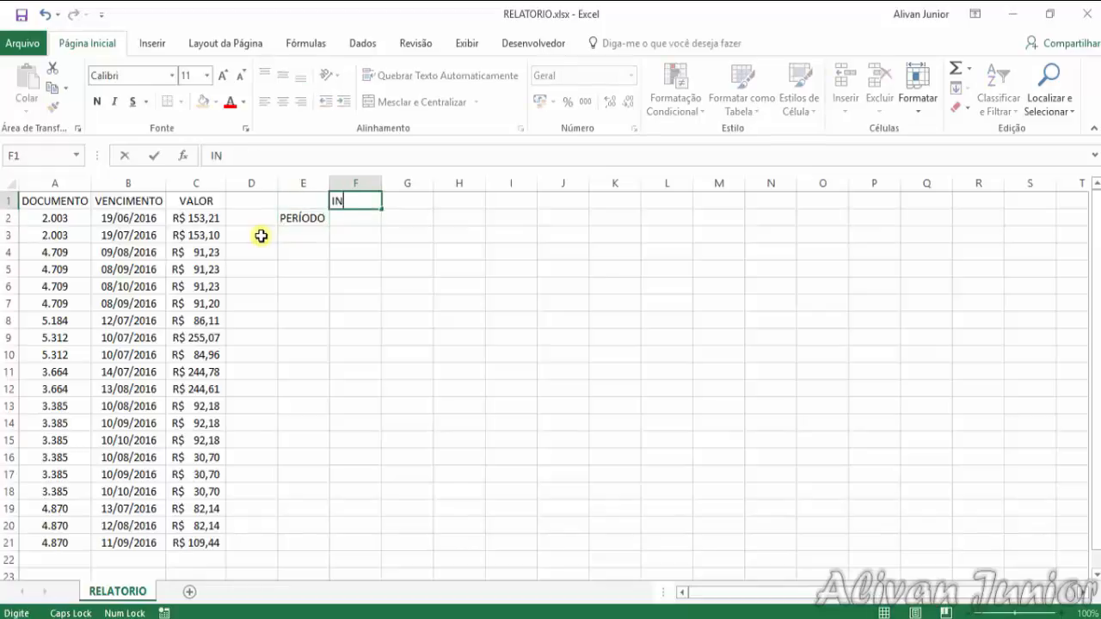
pyautogui.write('ICIAL')
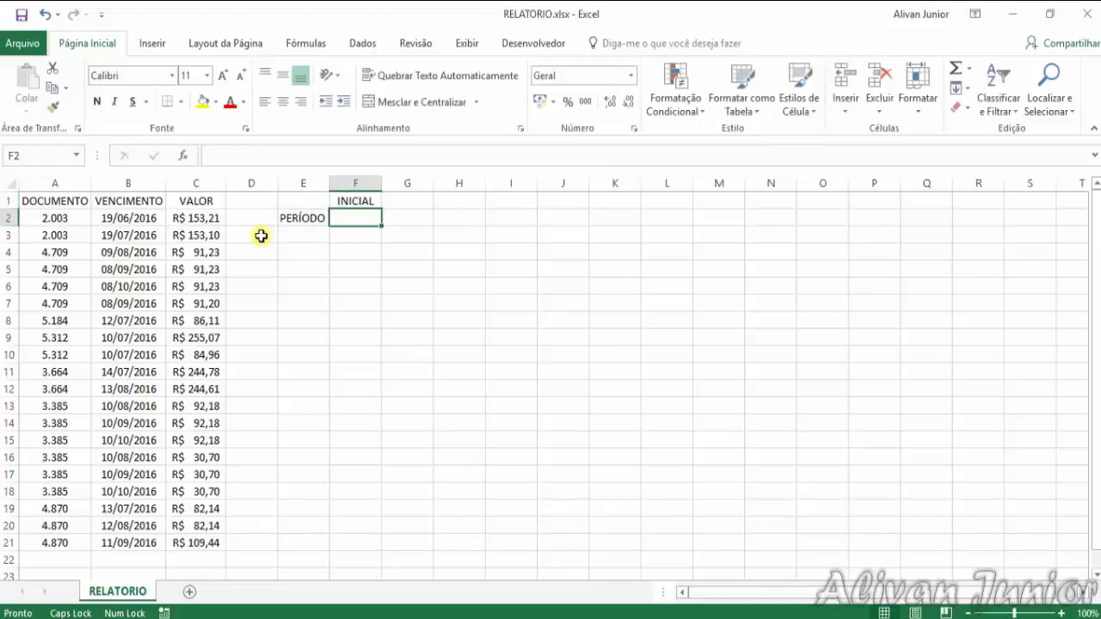
pyautogui.press('Right')
pyautogui.write('FINAL')
pyautogui.press('Return')
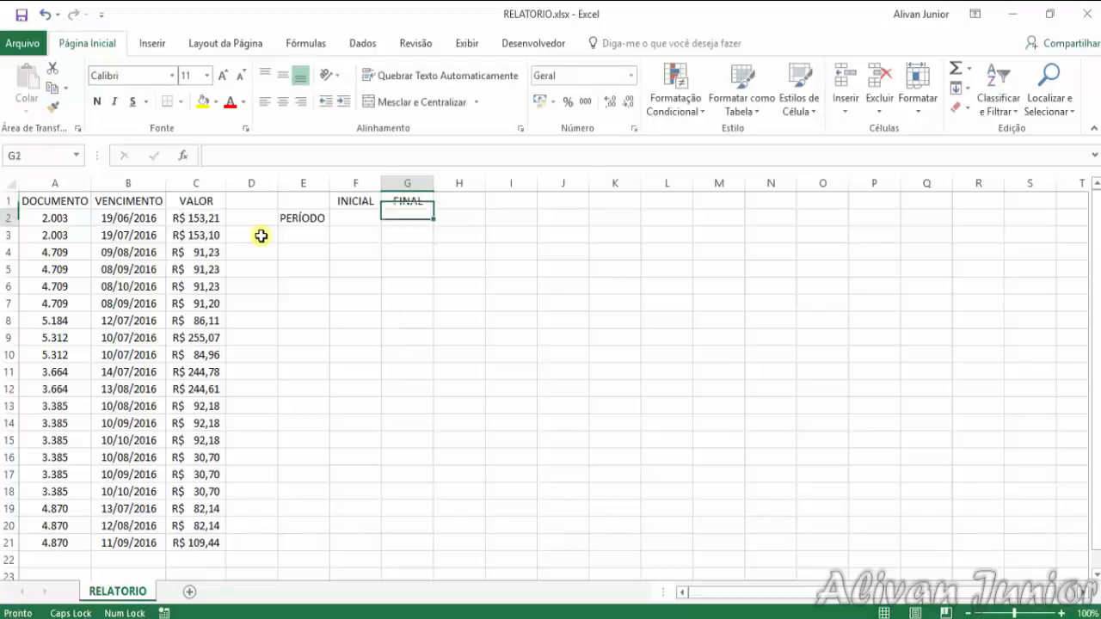
# Enter the label VALOR in cell E4
pyautogui.press('Down')
pyautogui.press('Down')
pyautogui.press('Left')
pyautogui.press('Left')
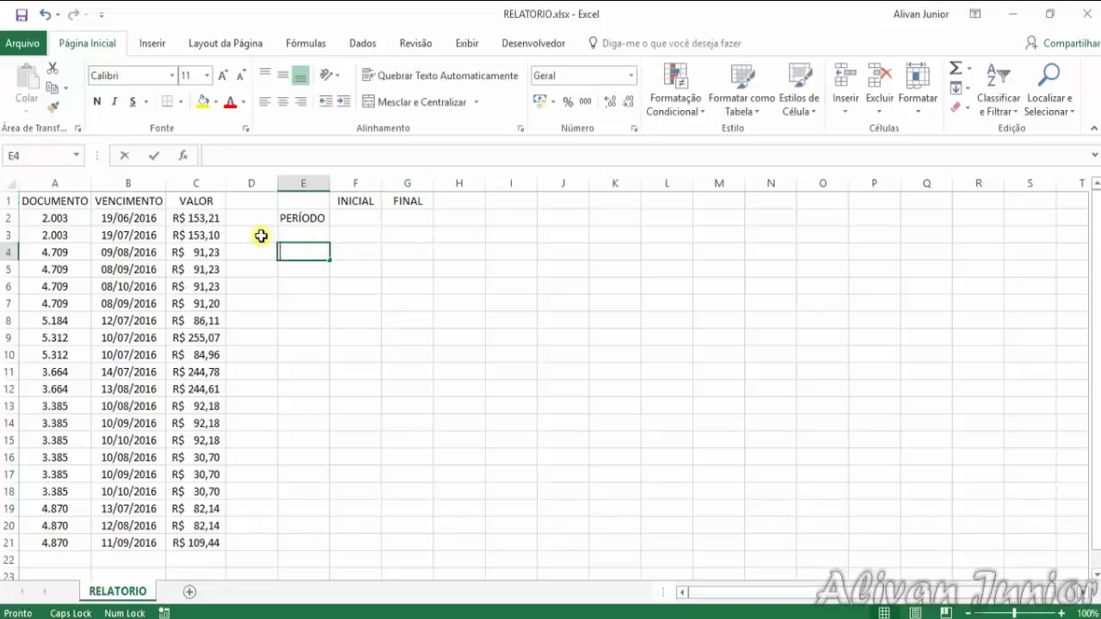
pyautogui.write('VALOR')
pyautogui.press('Right')
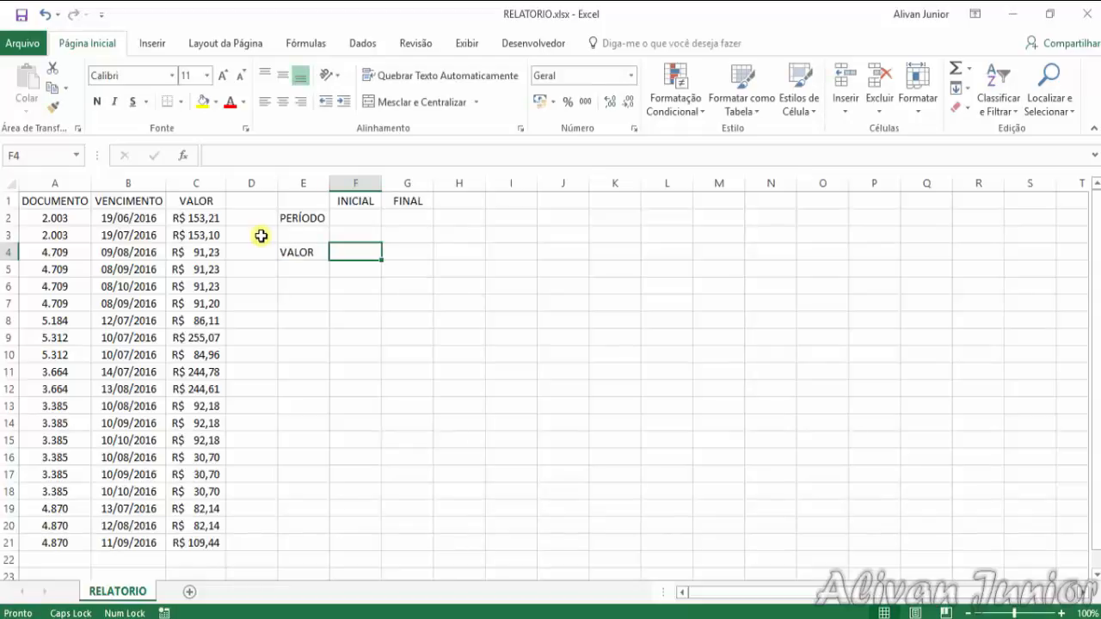
# Enter the period's start date 01/06/2016 in F2 and its end date 31/08/2016 in G2
pyautogui.press('Up')
pyautogui.press('Up')
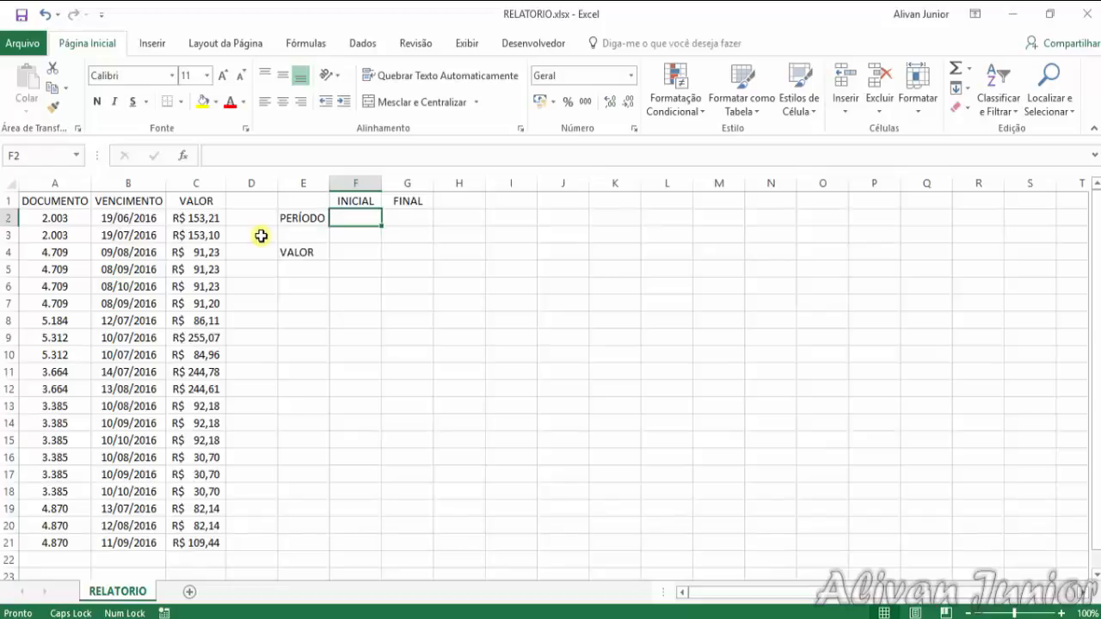
pyautogui.write('01/06/2016')
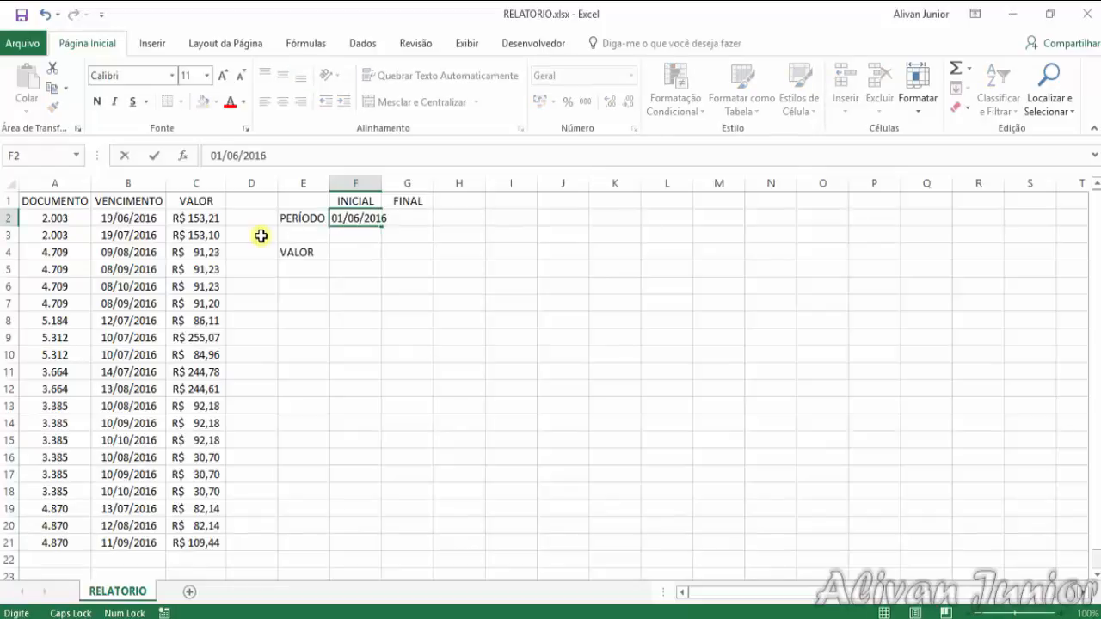
pyautogui.press('Tab')
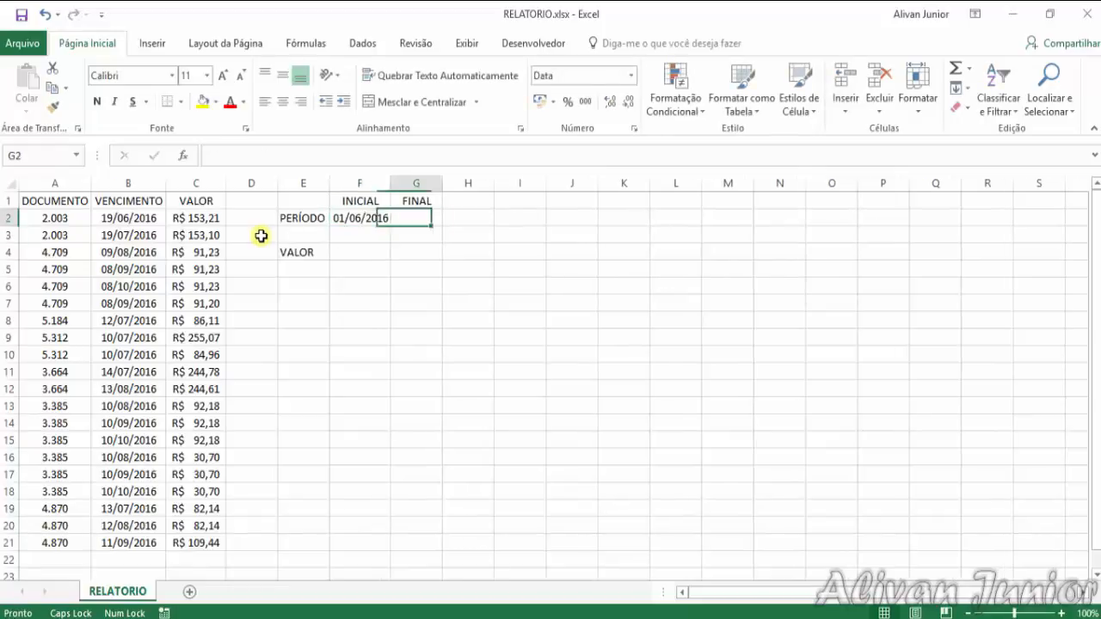
pyautogui.write('31/08/2016')
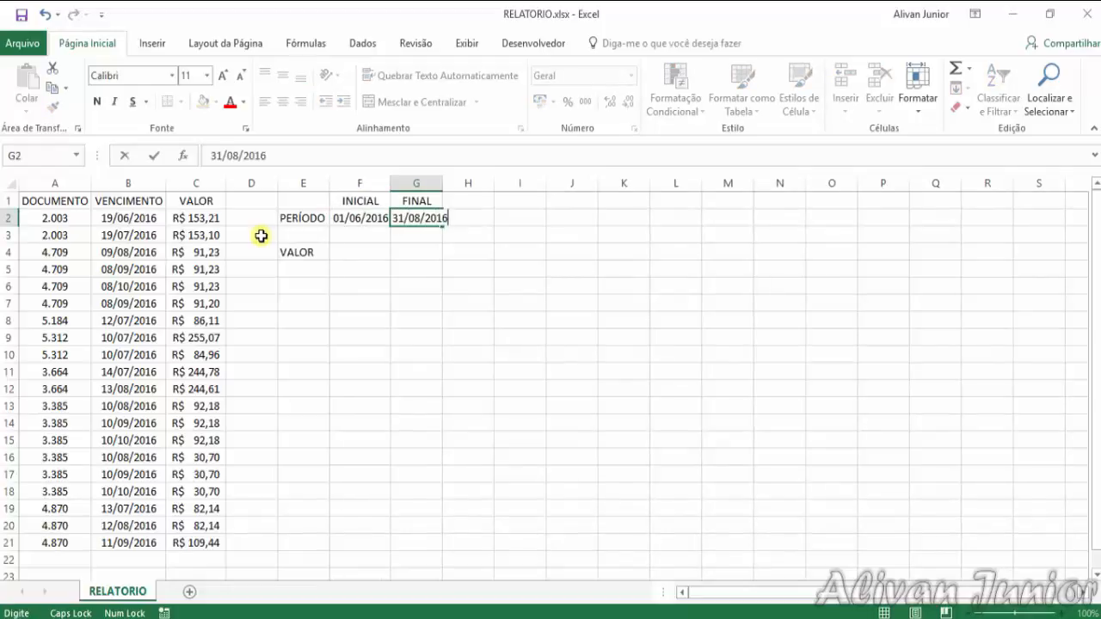
pyautogui.press('Return')
# Begin a SOMASES formula in cell F4 with the VALOR amounts C2:C21 as the sum range
pyautogui.press('Down')
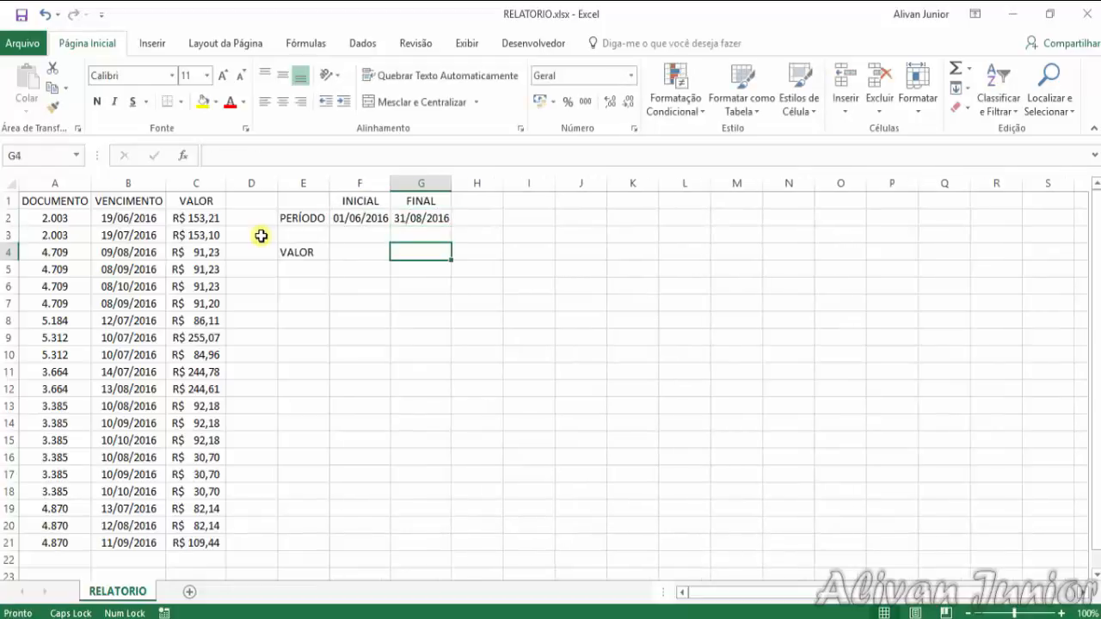
pyautogui.press('Left')
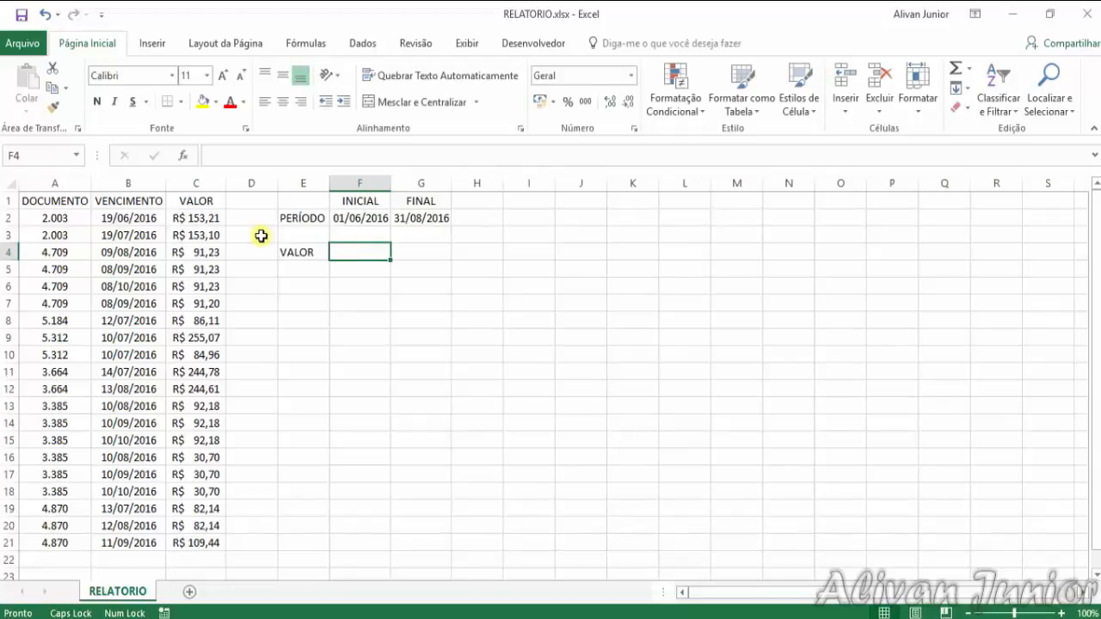
pyautogui.write('=SOMAS')
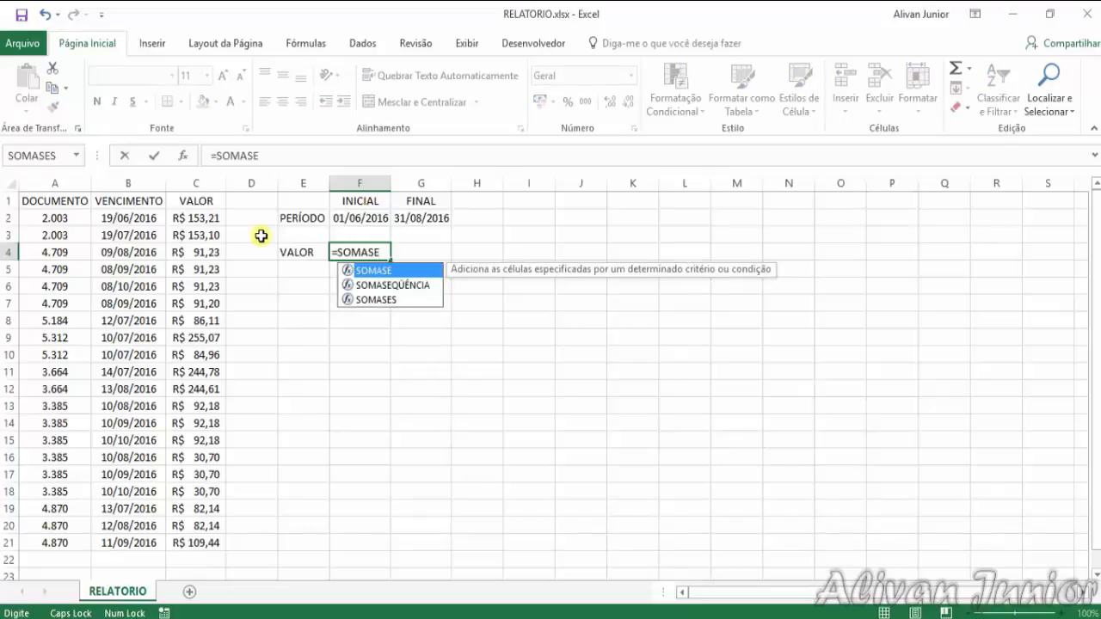
pyautogui.write('ES')
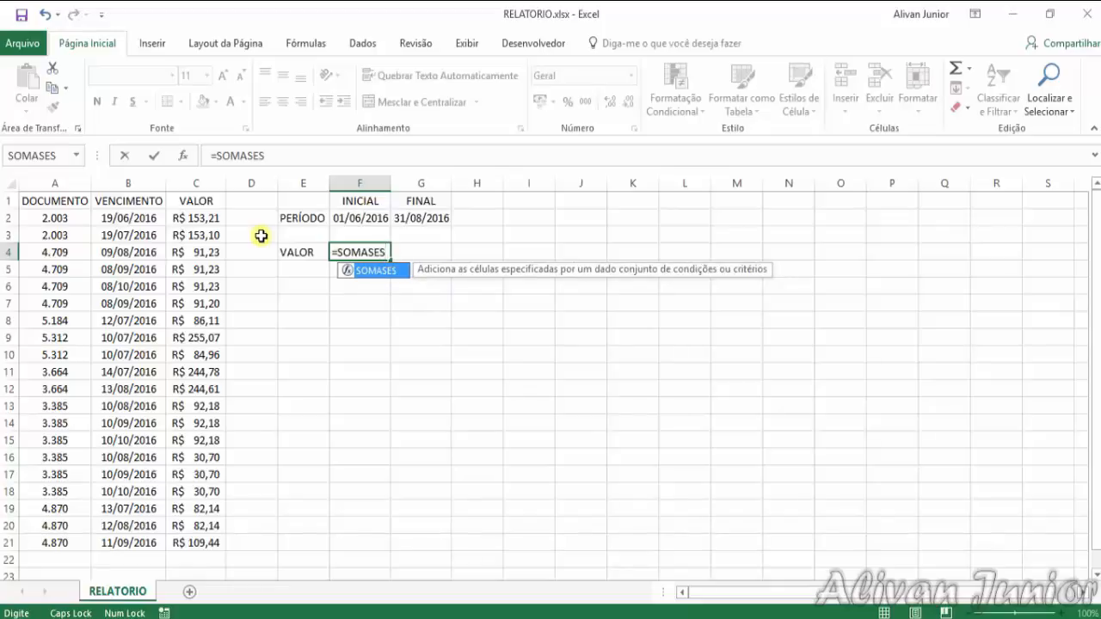
pyautogui.write('(')
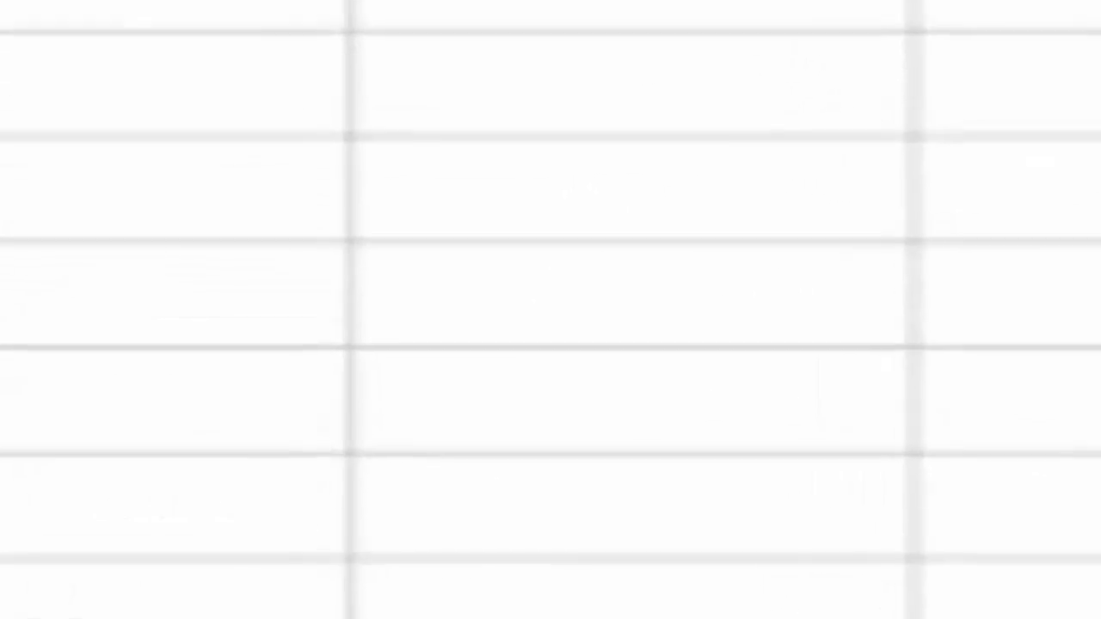
pyautogui.moveTo(213, 217); pyautogui.dragTo(199, 540)
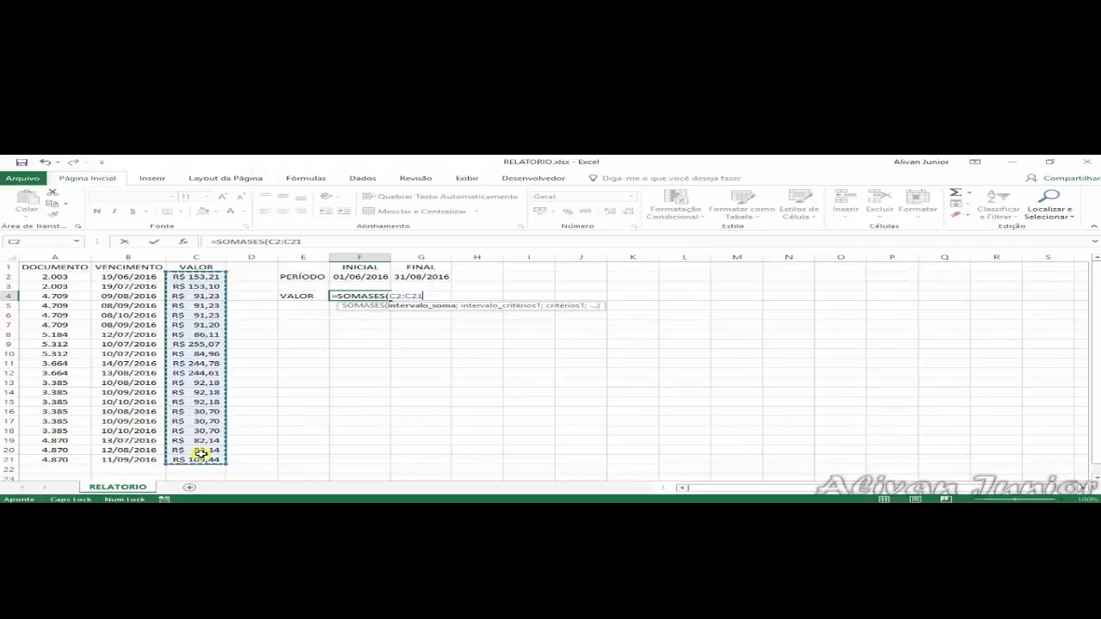
pyautogui.write(';')
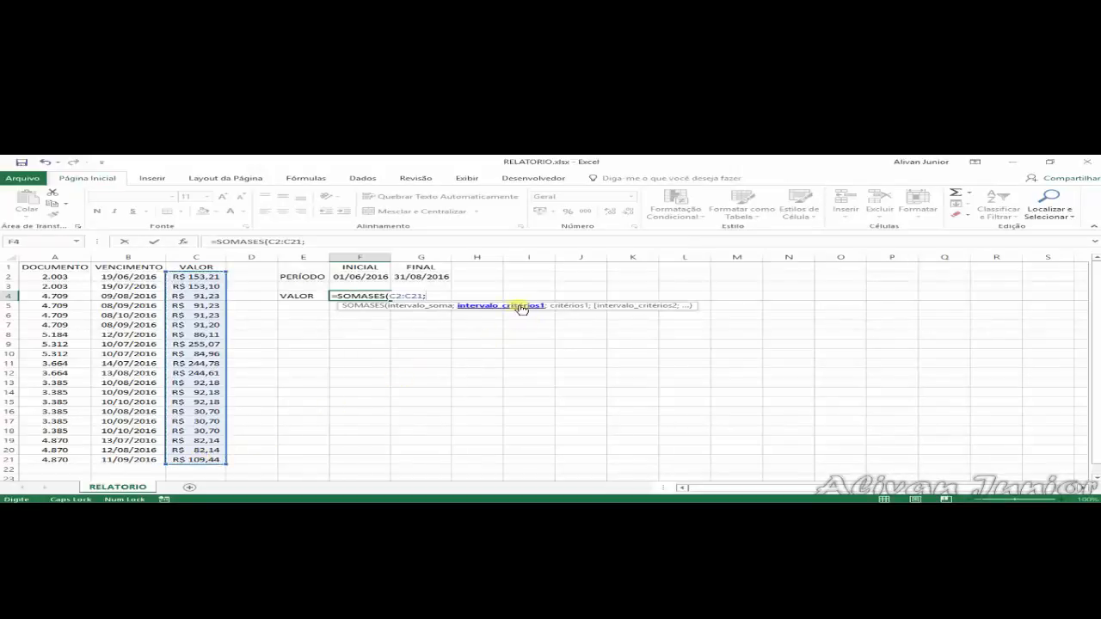
# Add the first SOMASES condition in F4 with criteria range B2:B21 and criterion ">="&F2, followed by a semicolon
pyautogui.moveTo(137, 277); pyautogui.dragTo(132, 570)
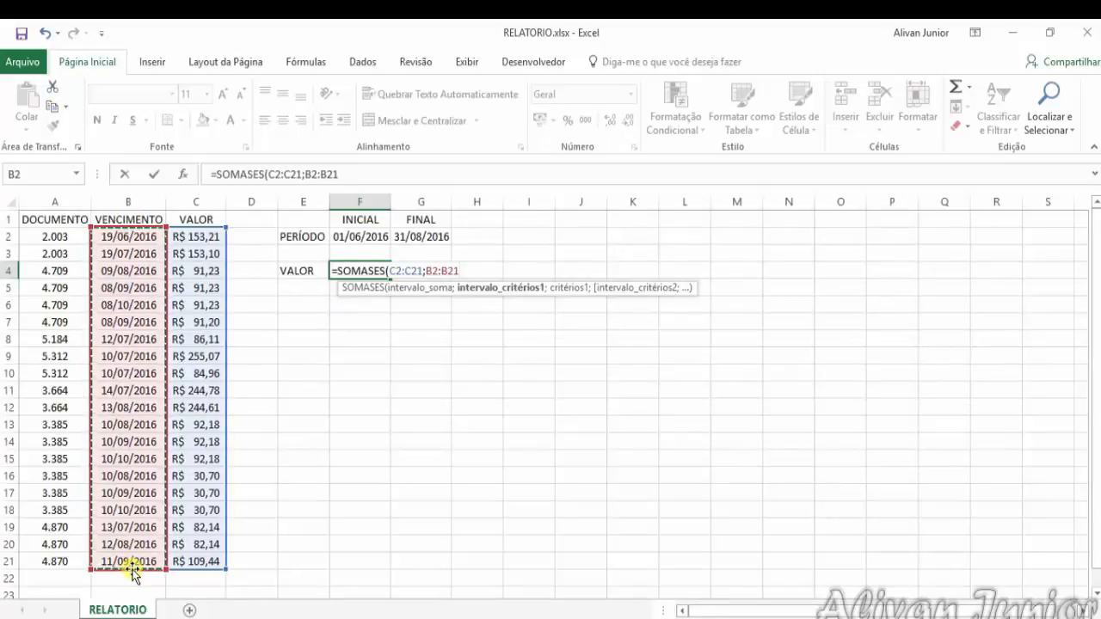
pyautogui.write(';">="&')
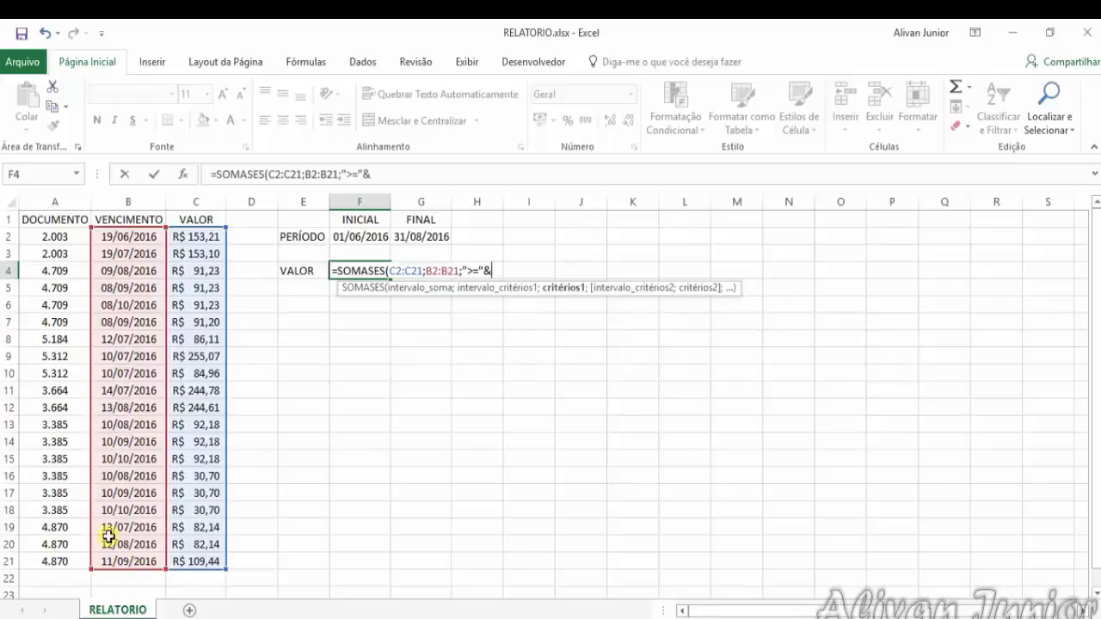
pyautogui.click(383, 233)
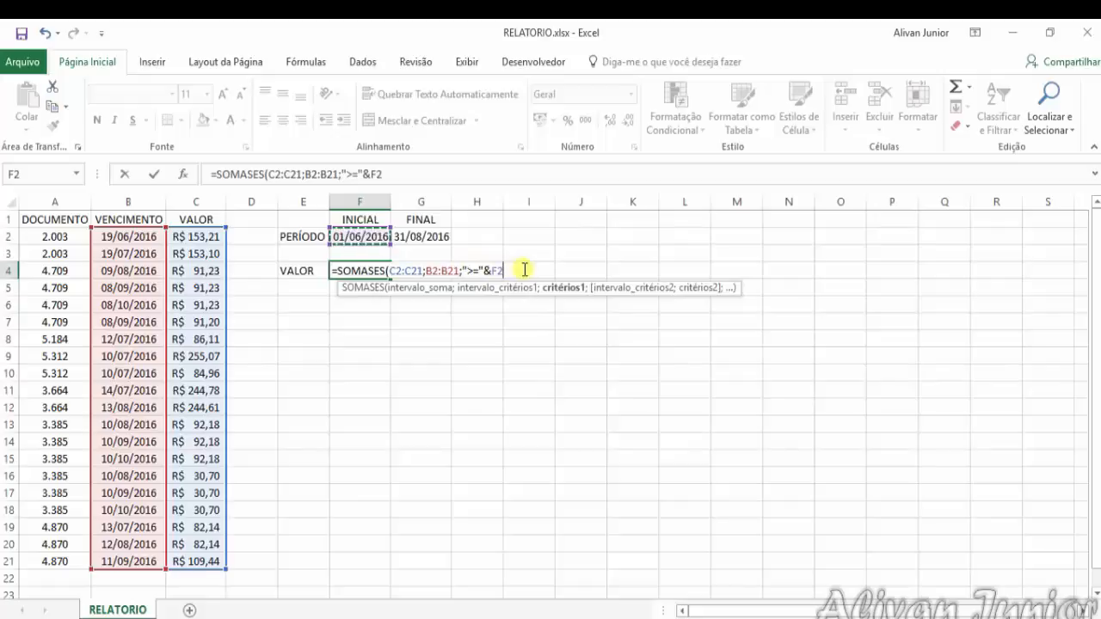
pyautogui.doubleClick(497, 271)
pyautogui.write(';')
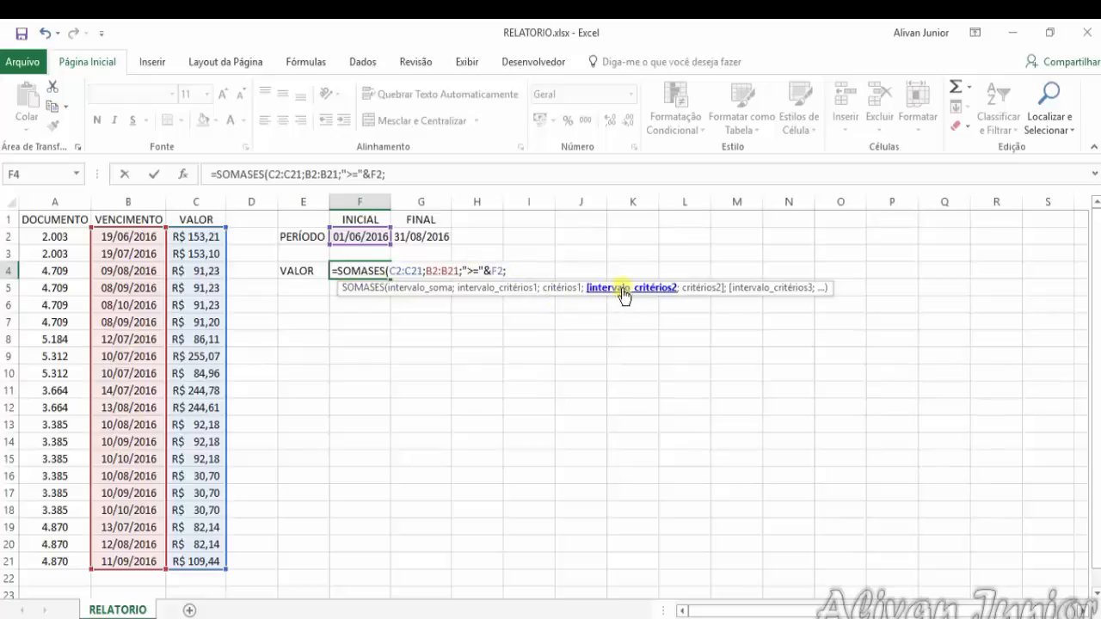
# Add the second SOMASES condition in F4 with criteria range B2:B21 and criterion "<="&G2, and complete the formula
pyautogui.moveTo(141, 238); pyautogui.dragTo(138, 564)
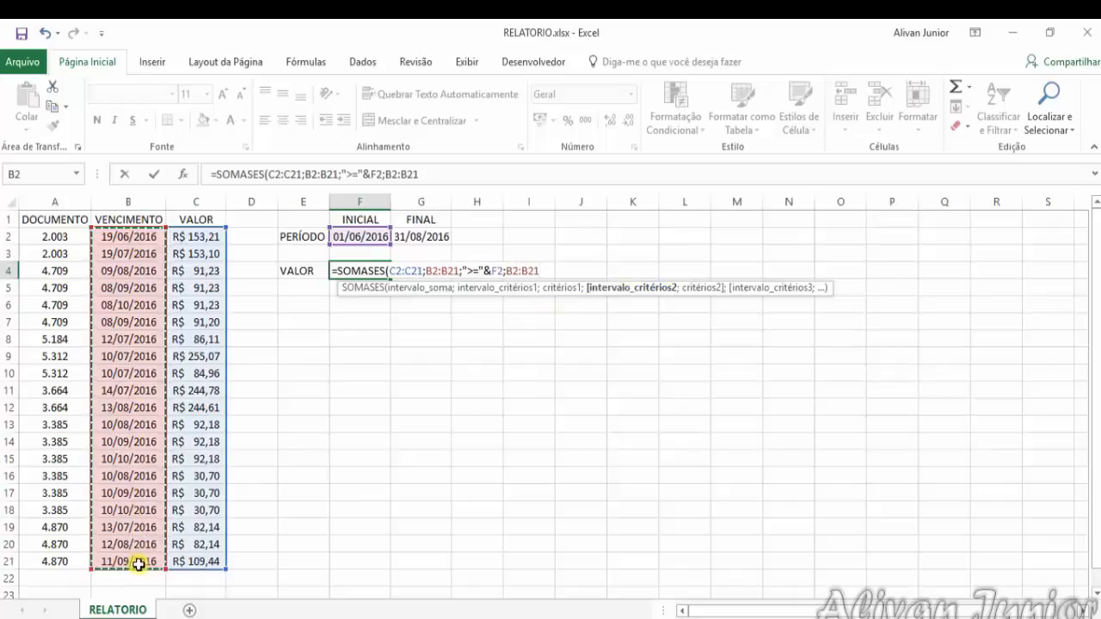
pyautogui.write(';"<="&')
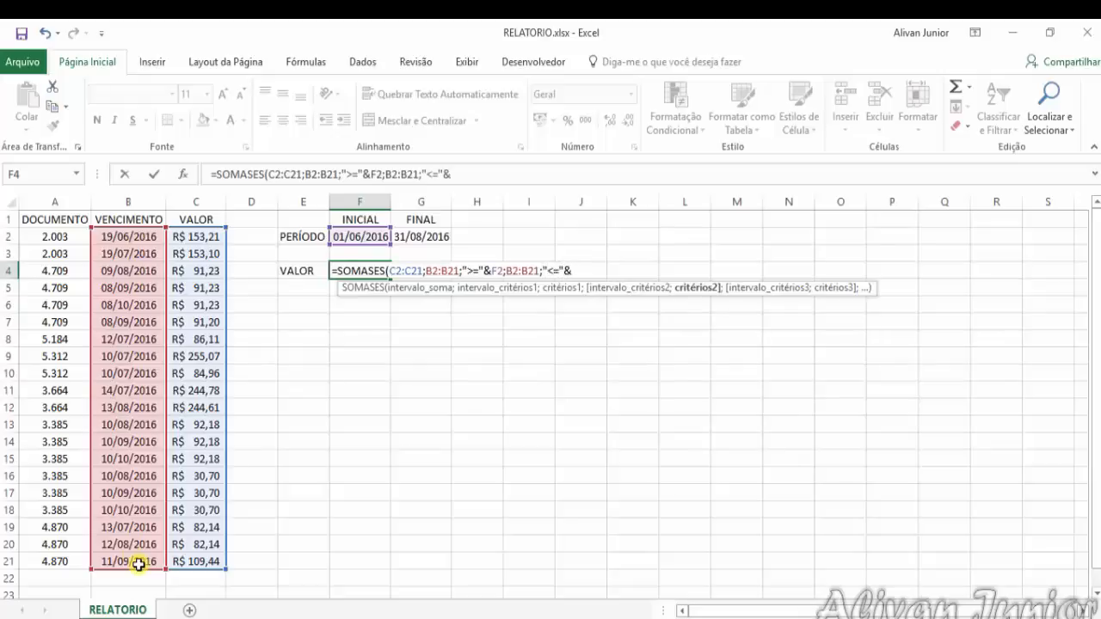
pyautogui.click(421, 235)
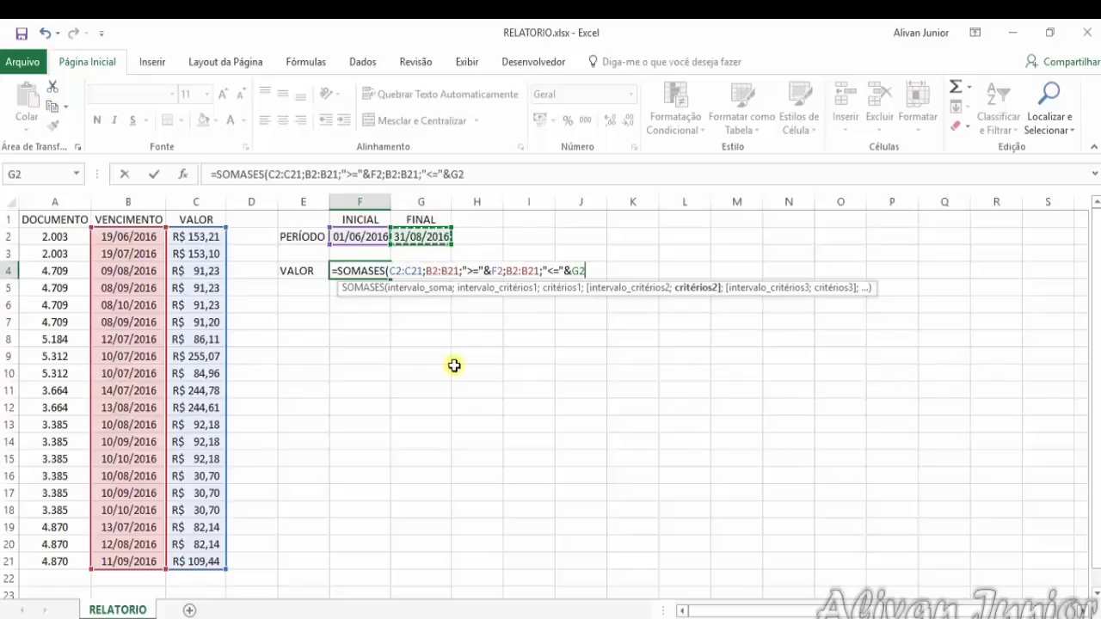
pyautogui.write(')')
pyautogui.press('Return')
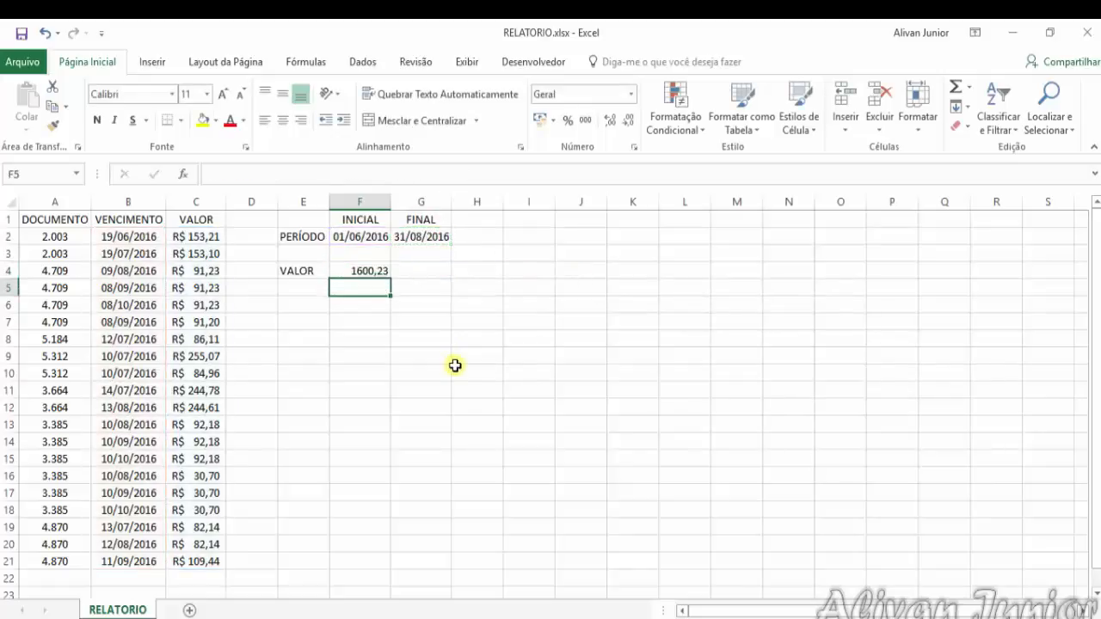
# Format the SOMASES result in cell F4 with the Contábil number format
pyautogui.click(375, 270)
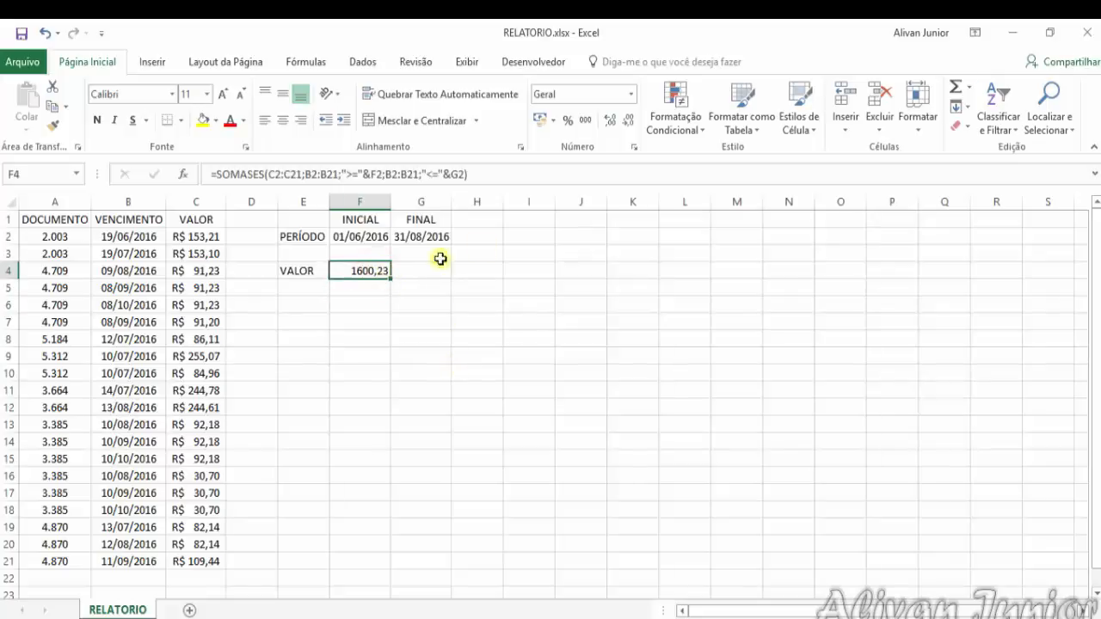
pyautogui.click(631, 94)
pyautogui.click(592, 239)
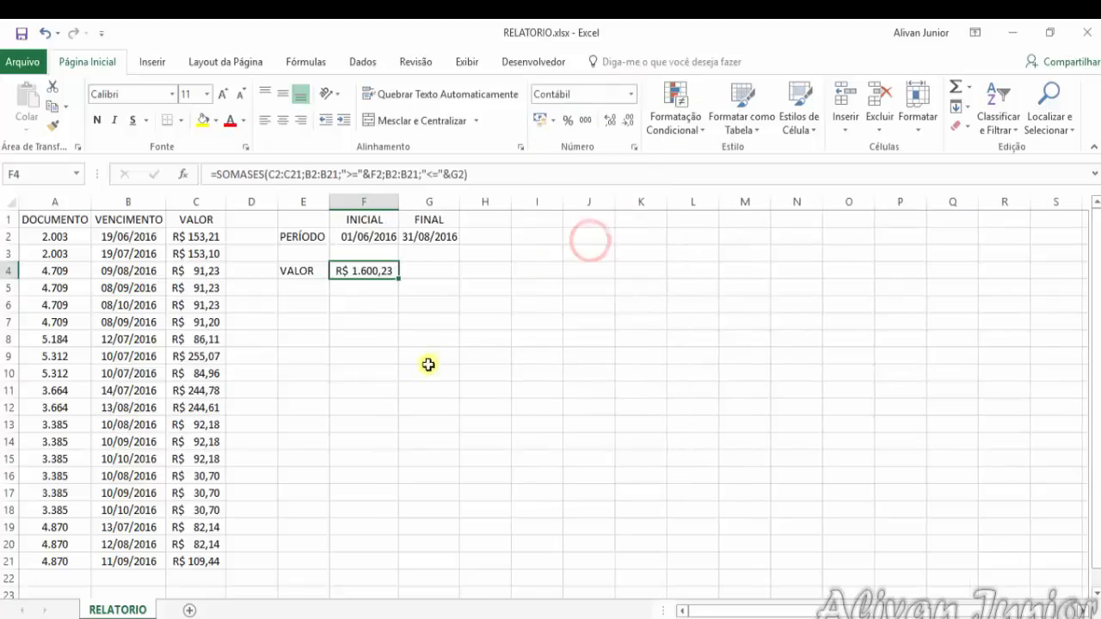
pyautogui.click(421, 372)
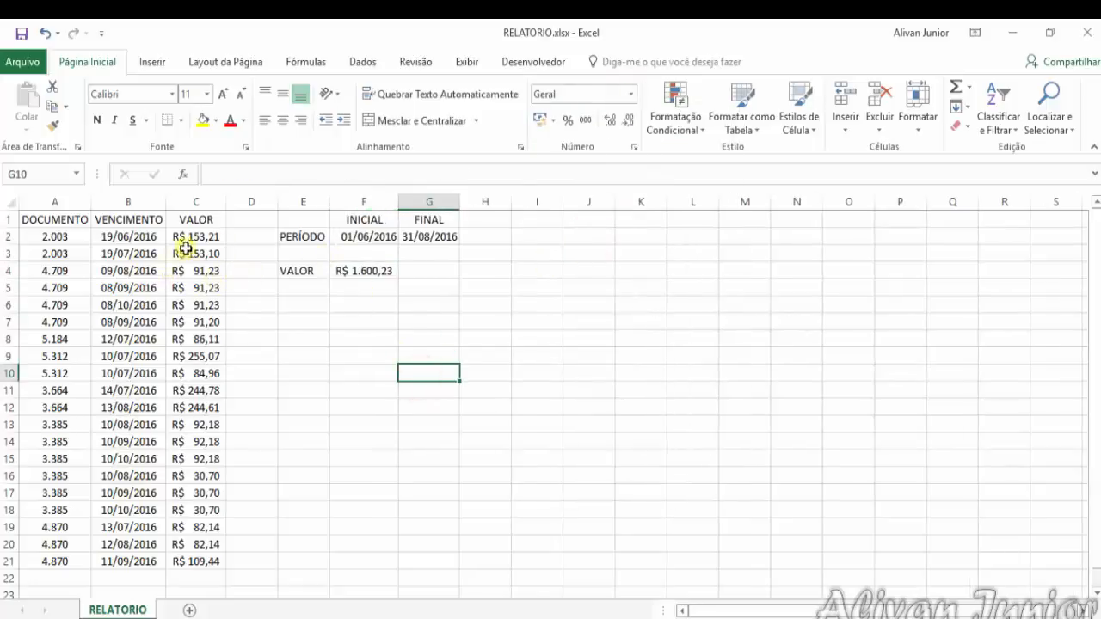
# Check the period dates in F2 and G2 and highlight the matching VALOR cells C2, C3 and C4 in yellow
pyautogui.click(373, 240)
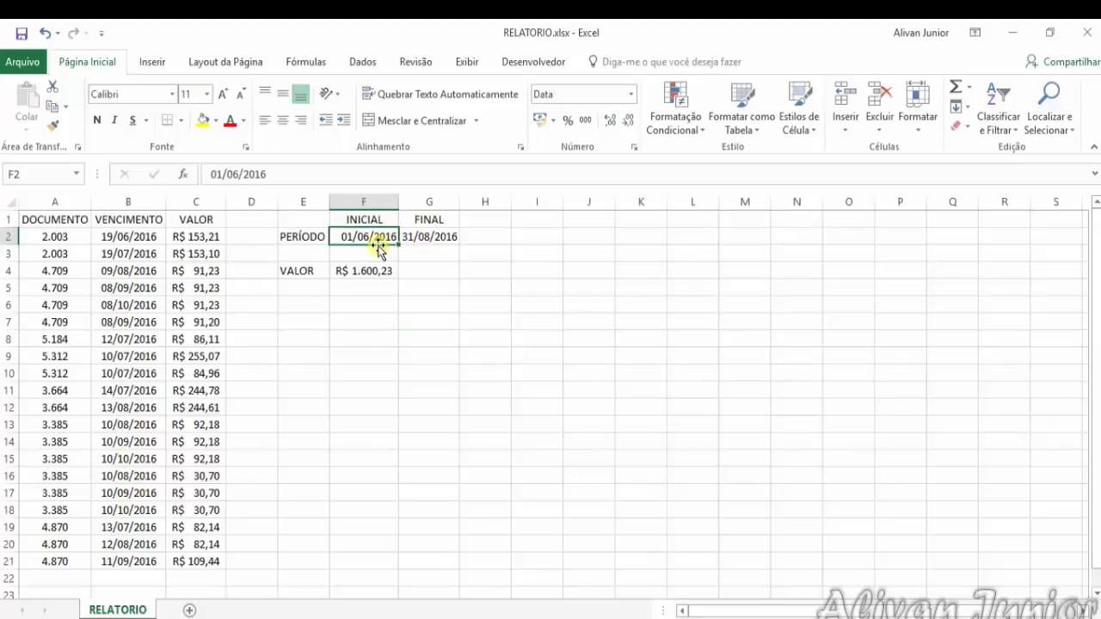
pyautogui.click(454, 233)
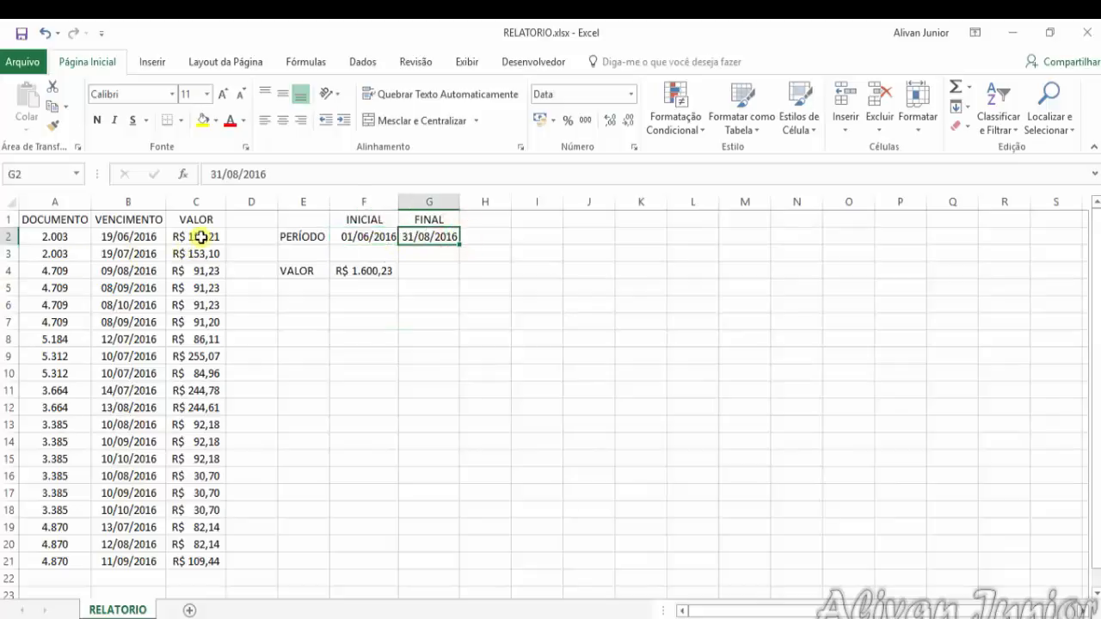
pyautogui.click(202, 237)
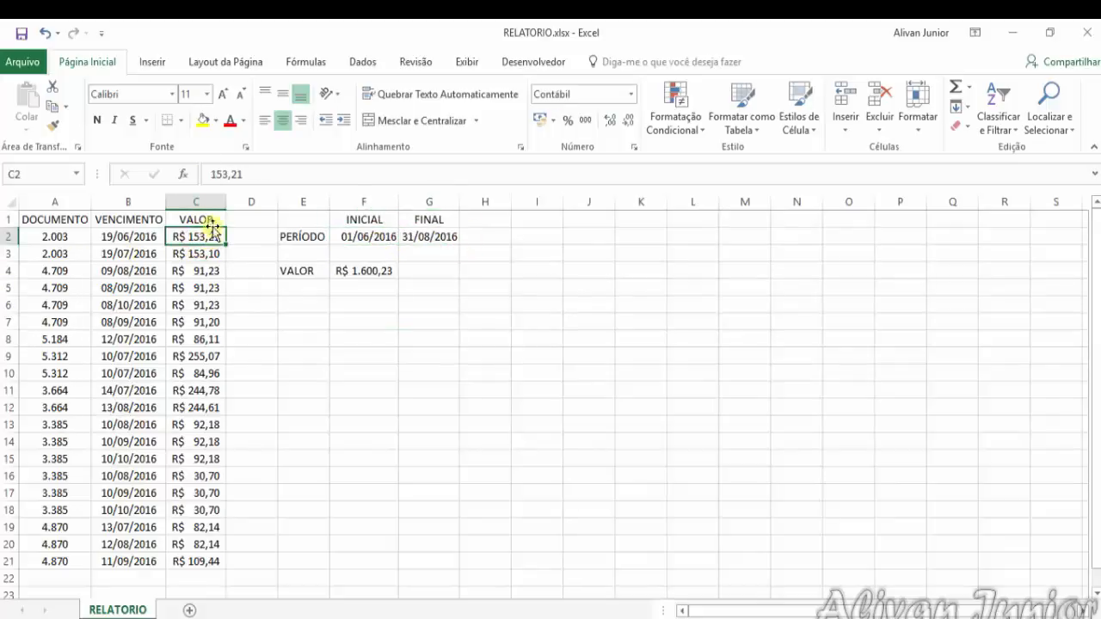
pyautogui.click(203, 120)
pyautogui.click(209, 257)
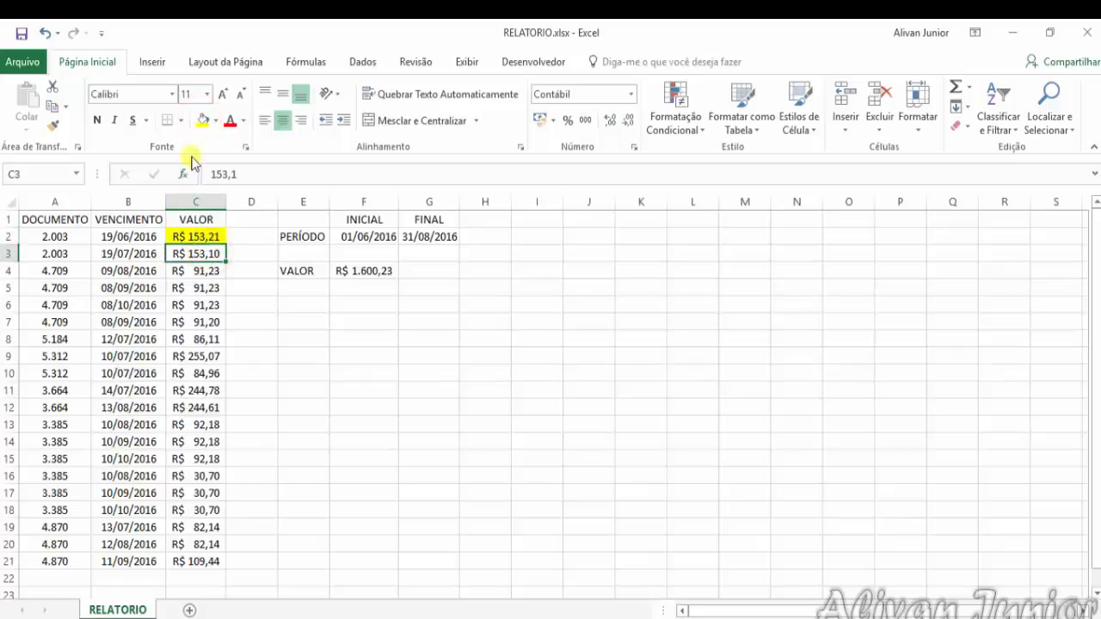
pyautogui.click(203, 120)
pyautogui.click(197, 270)
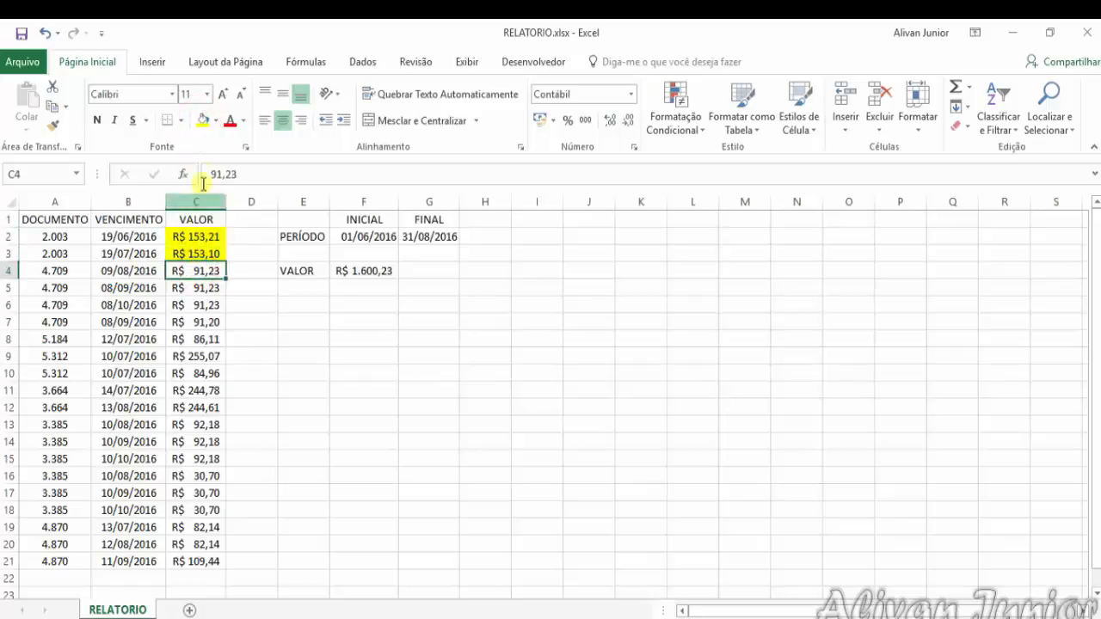
pyautogui.click(203, 121)
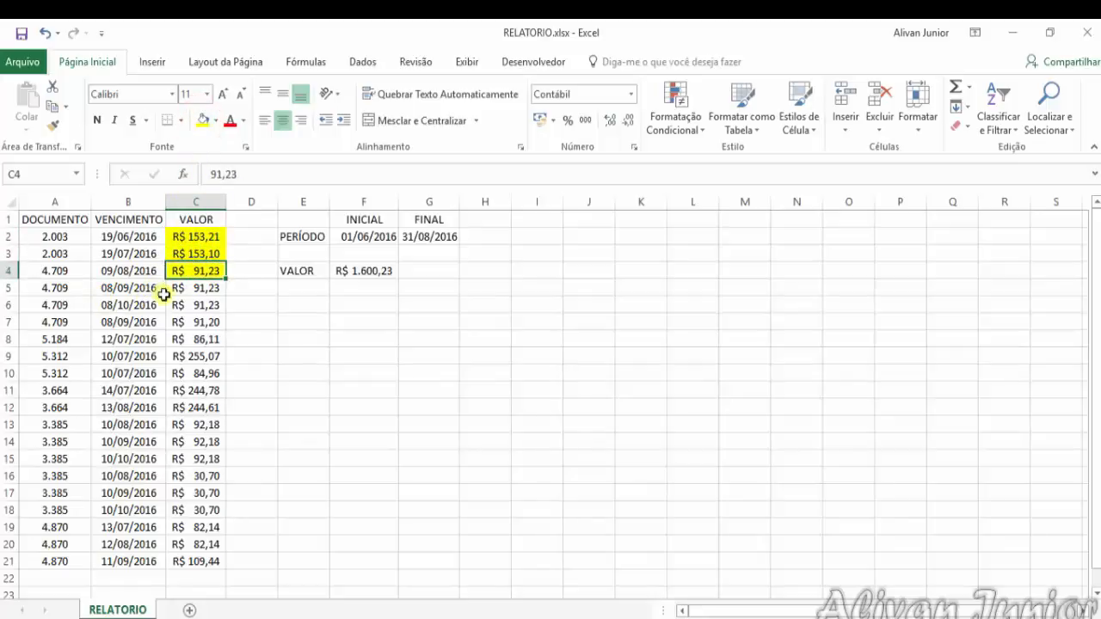
# Highlight the remaining VALOR cells within the period in yellow: C12, C13, C16, C19:C20 and C8:C11
pyautogui.click(197, 408)
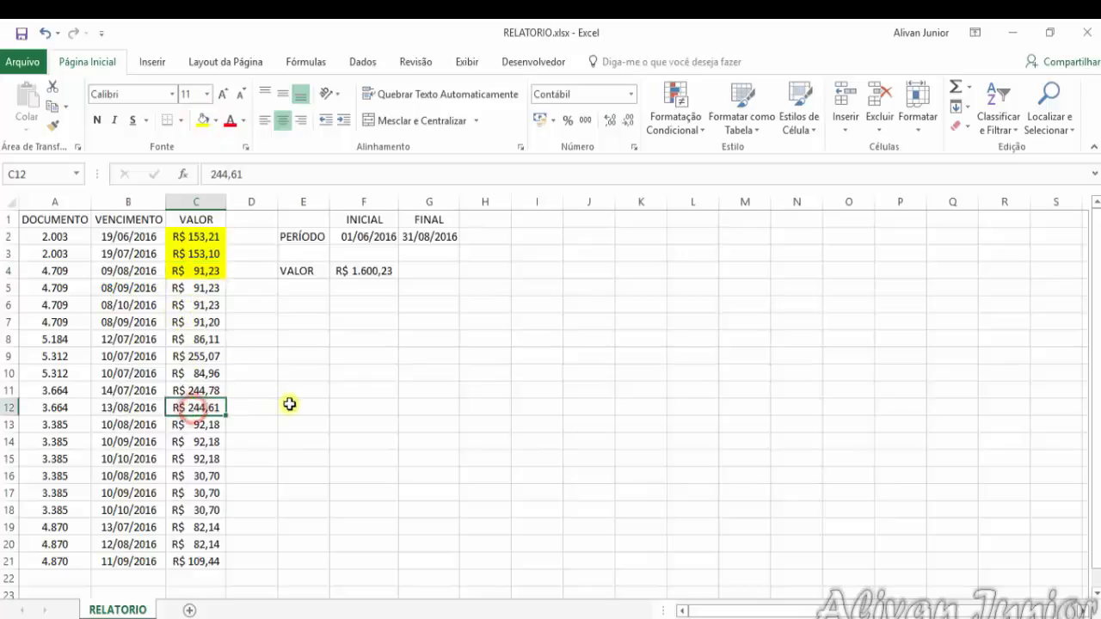
pyautogui.click(205, 127)
pyautogui.click(202, 424)
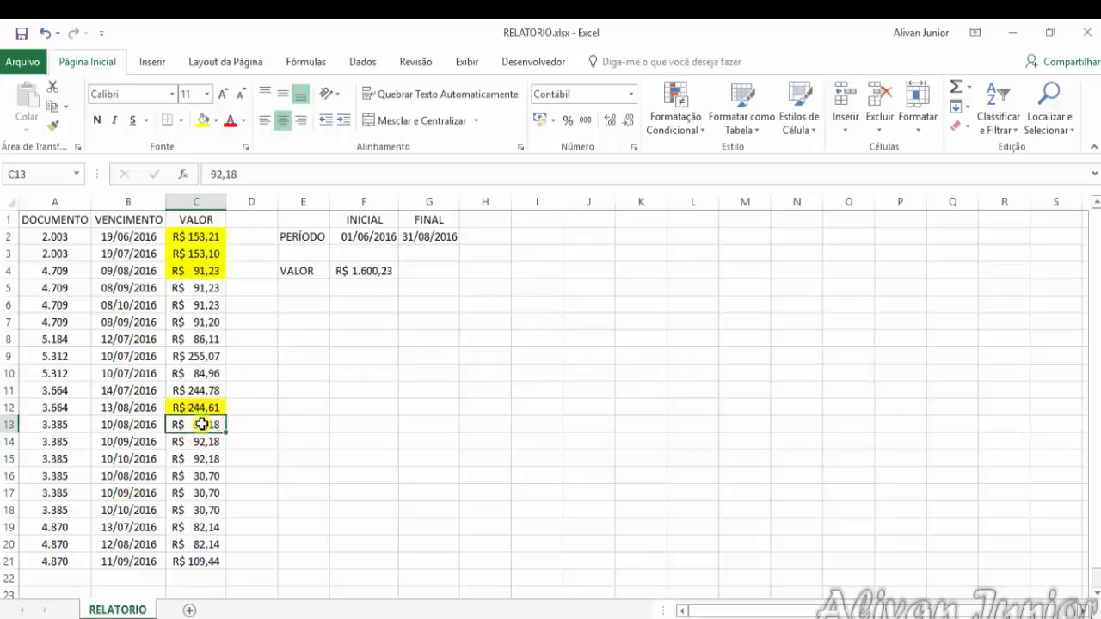
pyautogui.click(205, 121)
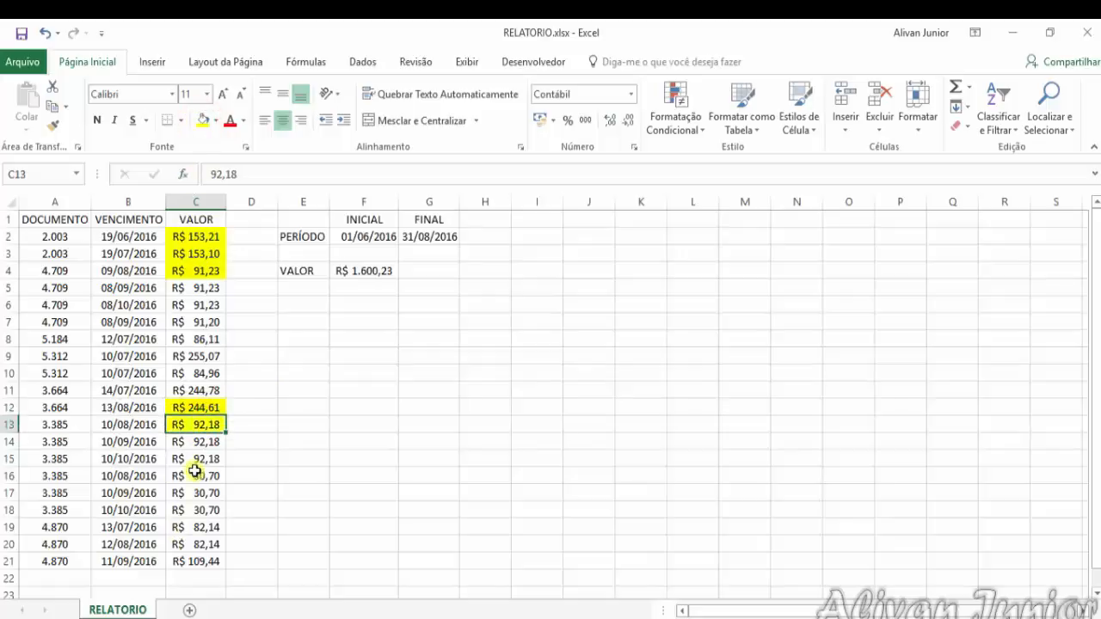
pyautogui.click(194, 473)
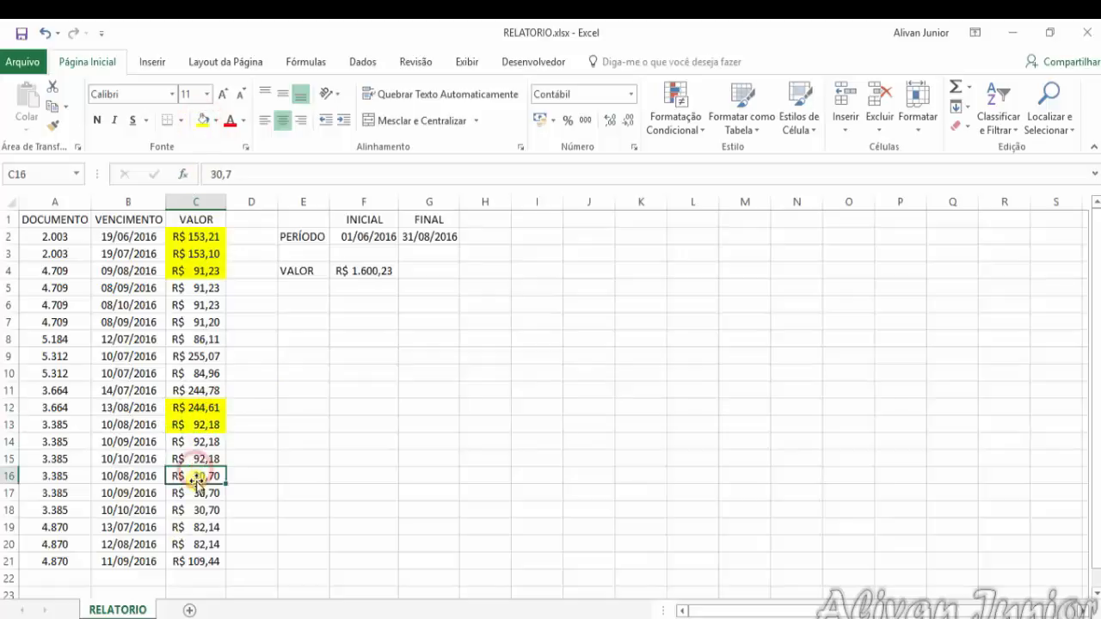
pyautogui.click(205, 126)
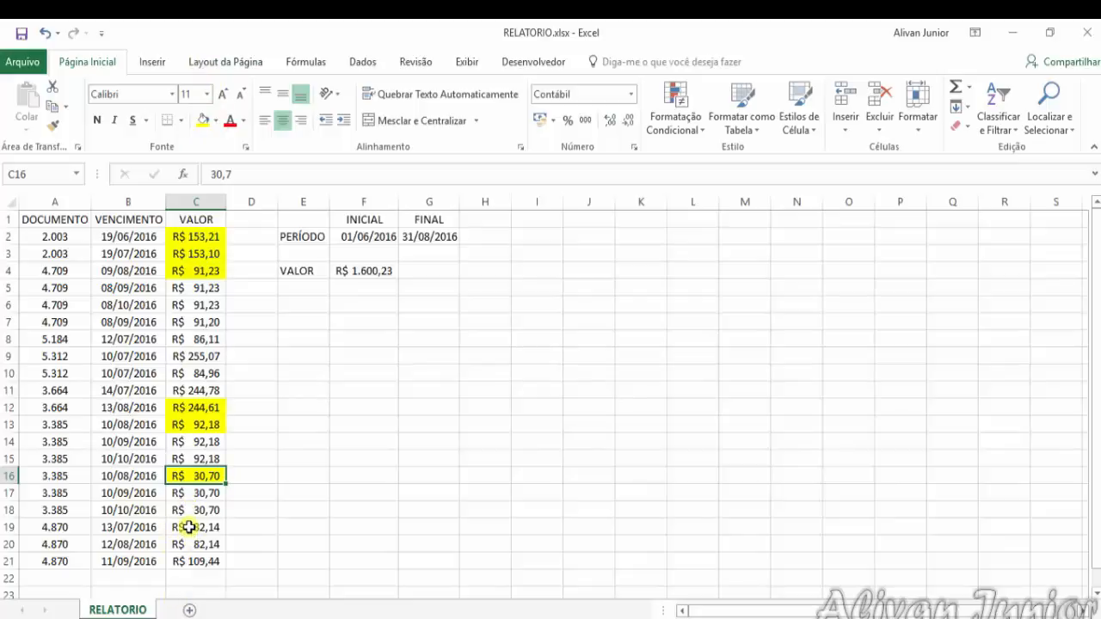
pyautogui.moveTo(188, 527); pyautogui.dragTo(197, 544)
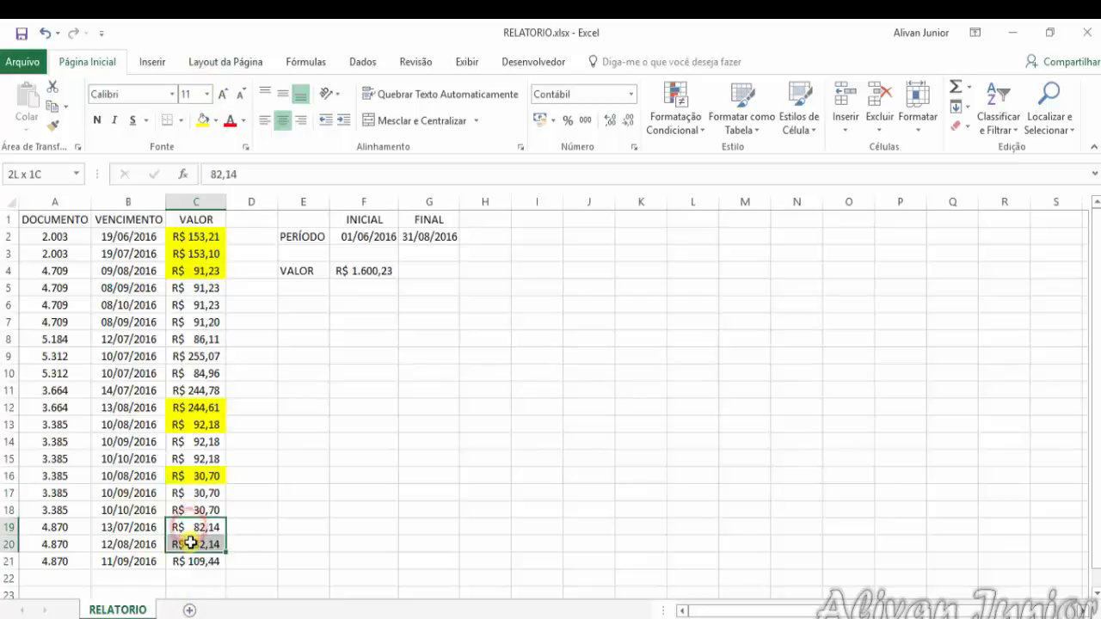
pyautogui.click(204, 125)
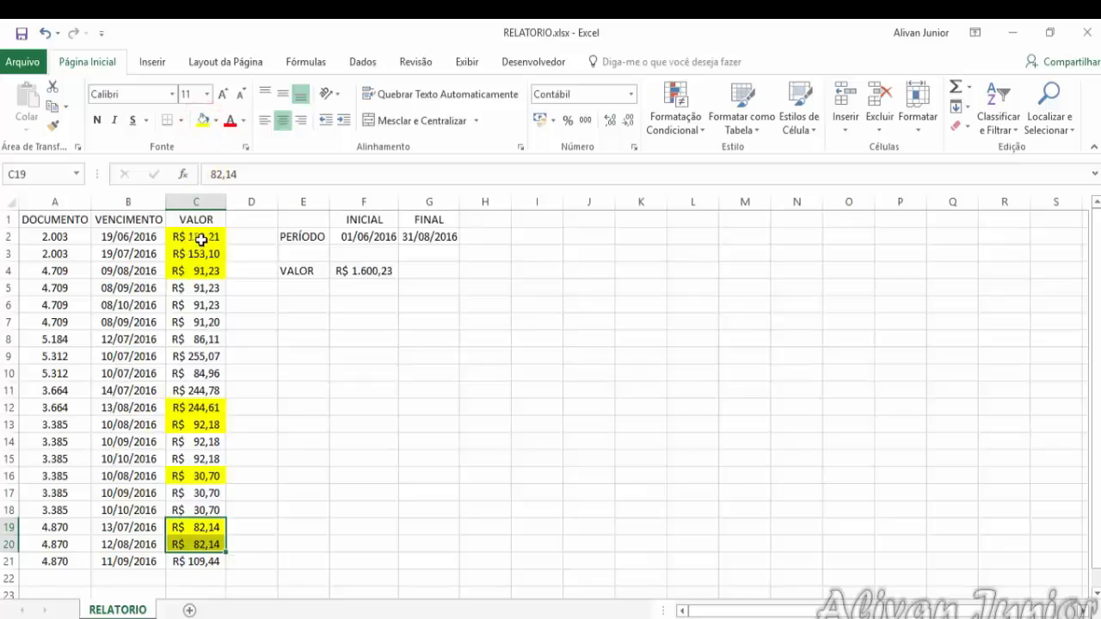
pyautogui.moveTo(176, 340); pyautogui.dragTo(196, 382)
pyautogui.click(200, 120)
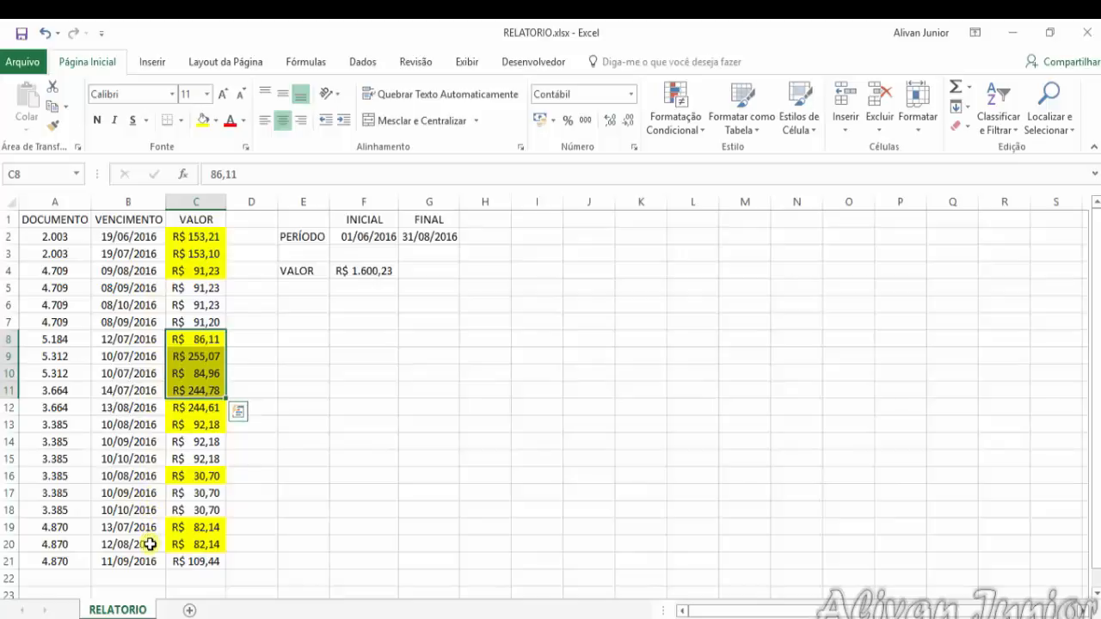
# Select all yellow VALOR cells together, C2:C4, C8:C13, C16 and C19:C20, to compare their sum with F4
pyautogui.moveTo(215, 236); pyautogui.dragTo(214, 270)
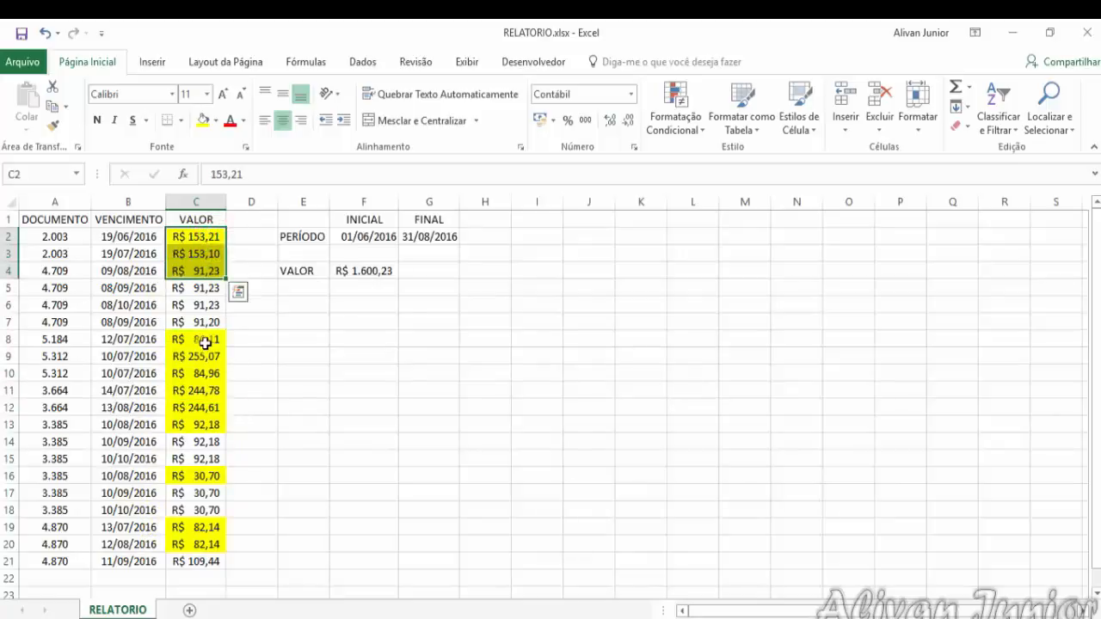
pyautogui.moveTo(211, 337); pyautogui.dragTo(209, 425)
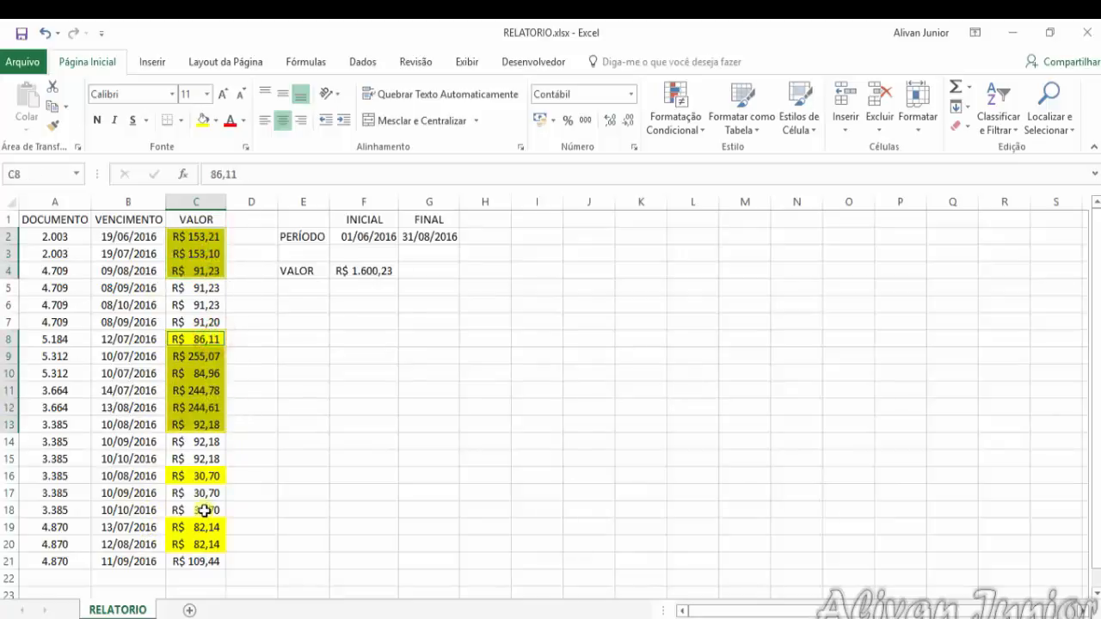
pyautogui.keyDown('ctrl'); pyautogui.click(214, 477); pyautogui.keyUp('ctrl')
pyautogui.moveTo(215, 526); pyautogui.dragTo(216, 540)
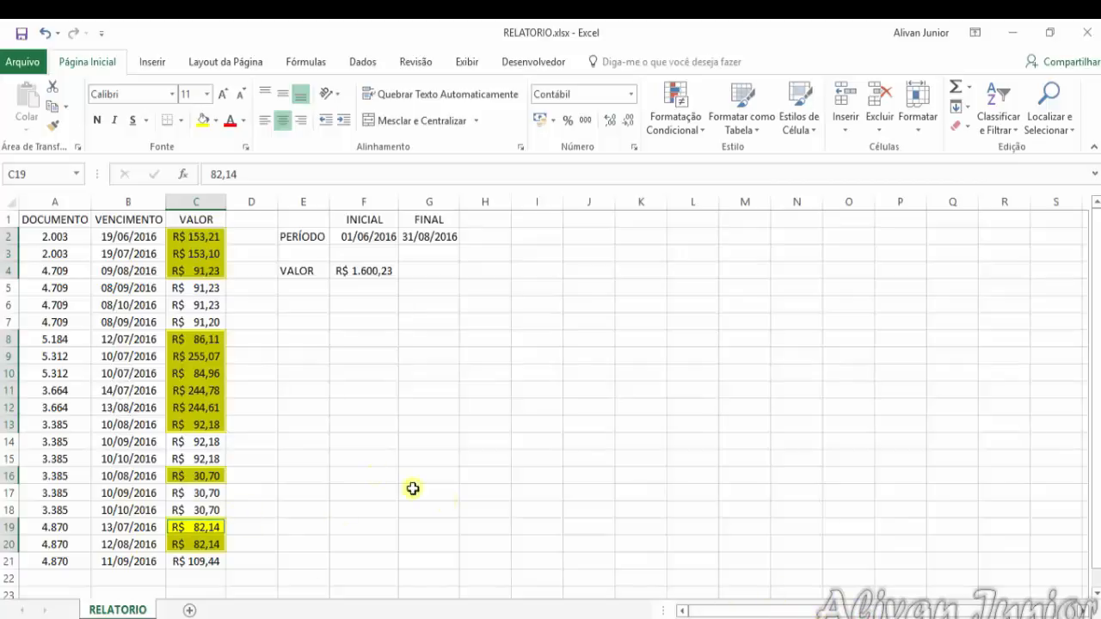
# Remove the yellow fill from the whole of column C
pyautogui.click(197, 201)
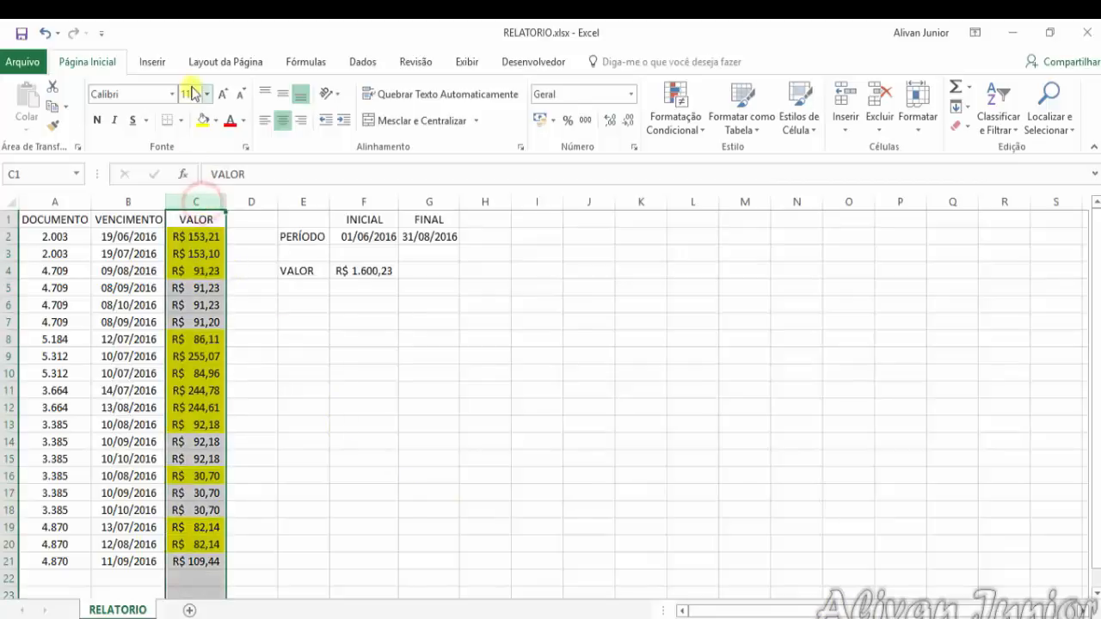
pyautogui.click(200, 120)
pyautogui.click(203, 123)
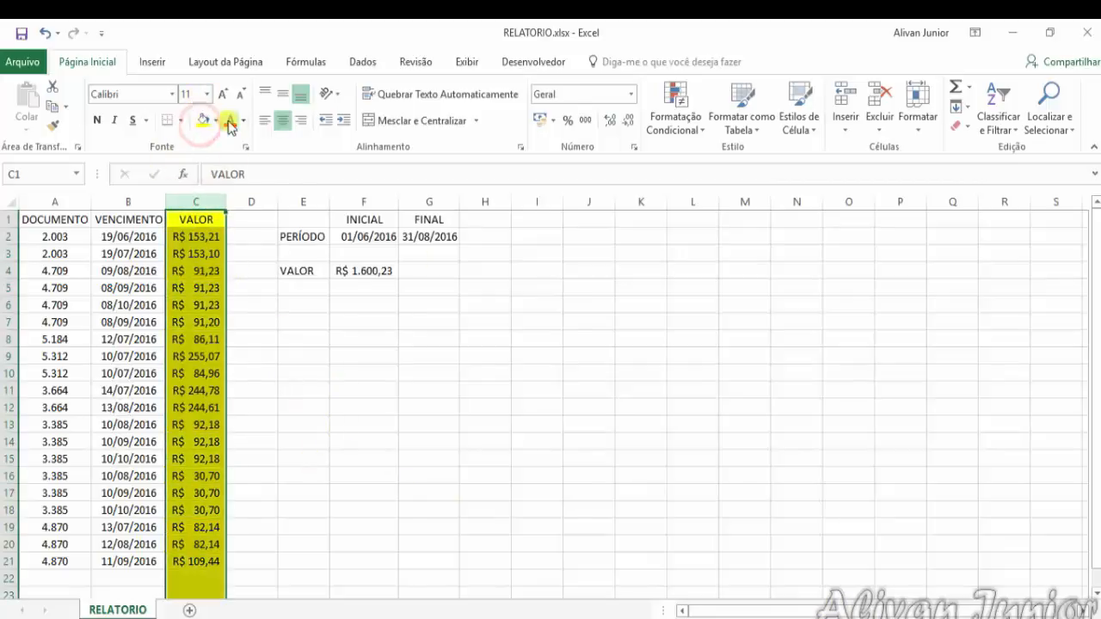
# Try to set the period's end date in G2 to 31/06 without a year
pyautogui.click(431, 225)
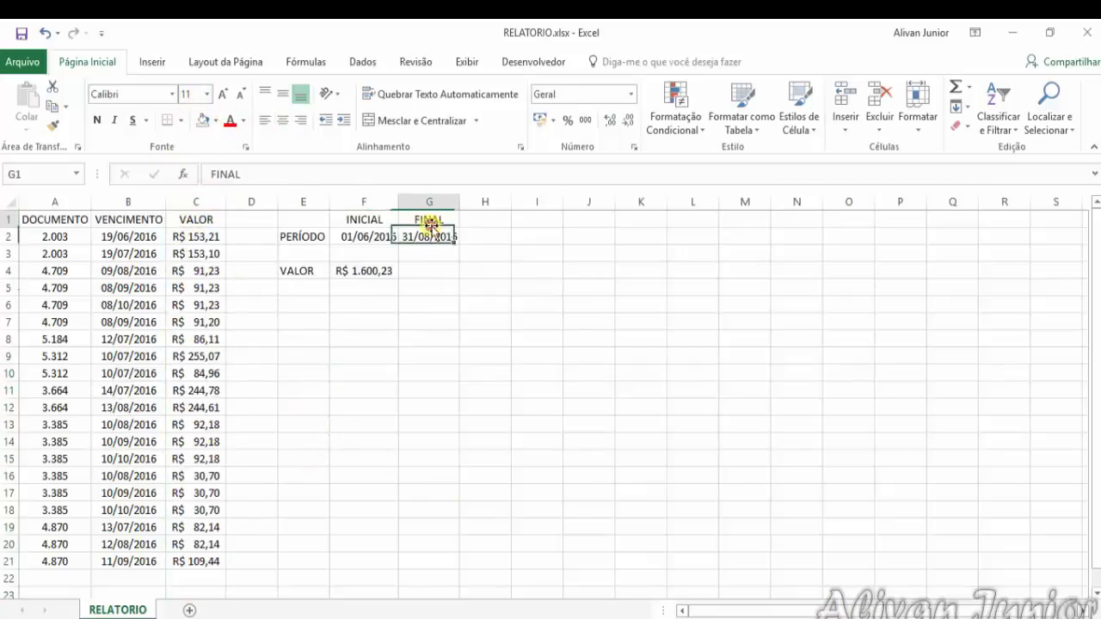
pyautogui.click(435, 238)
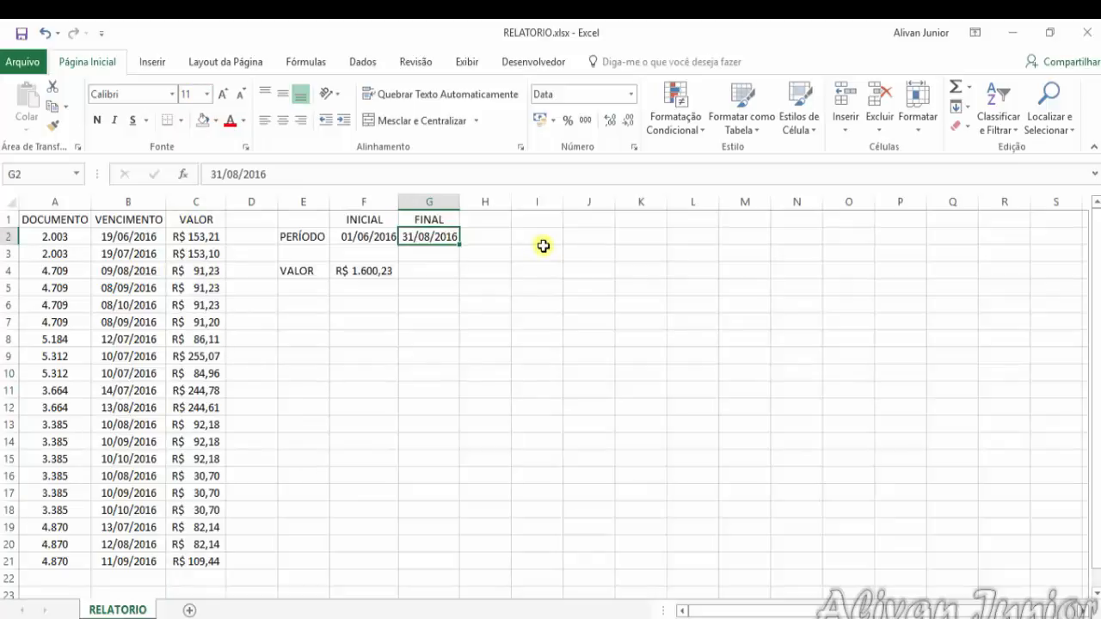
pyautogui.write('31/06')
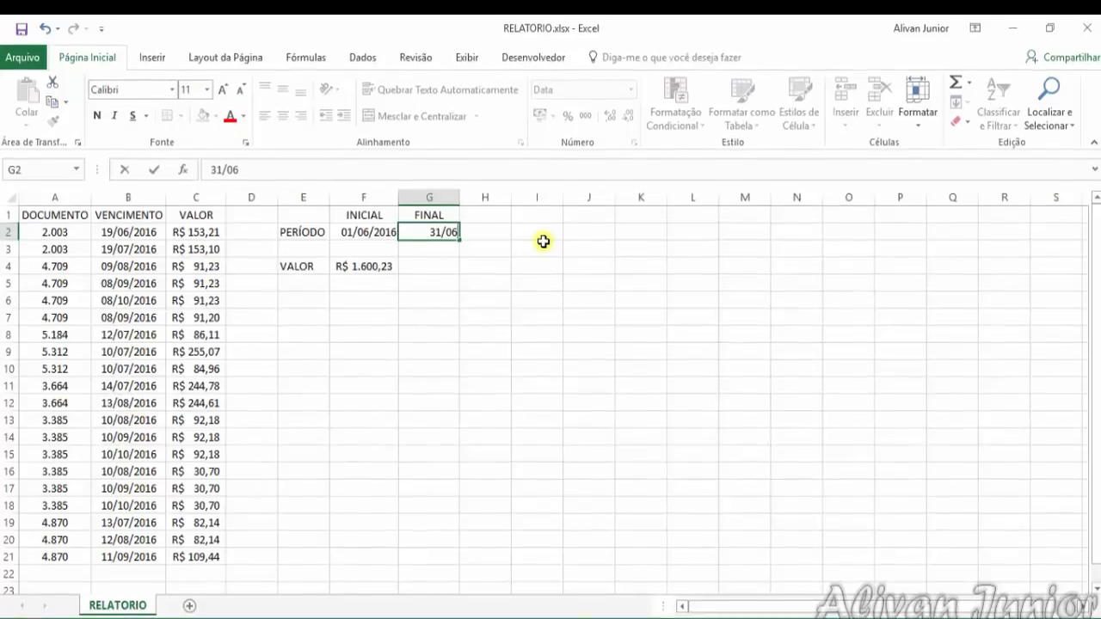
pyautogui.press('Return')
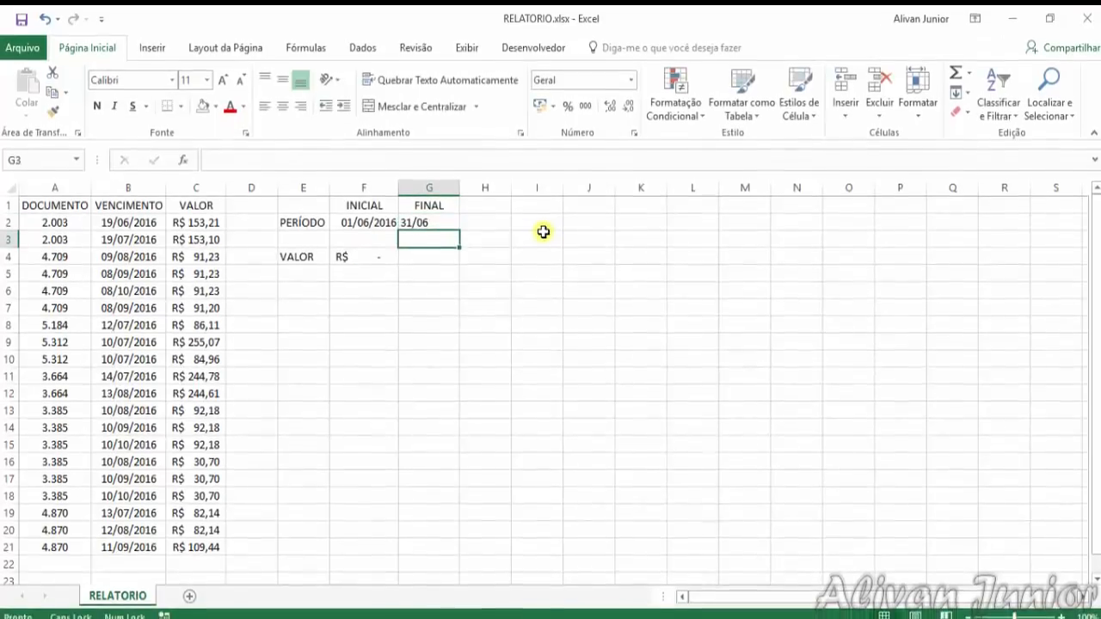
pyautogui.click(419, 235)
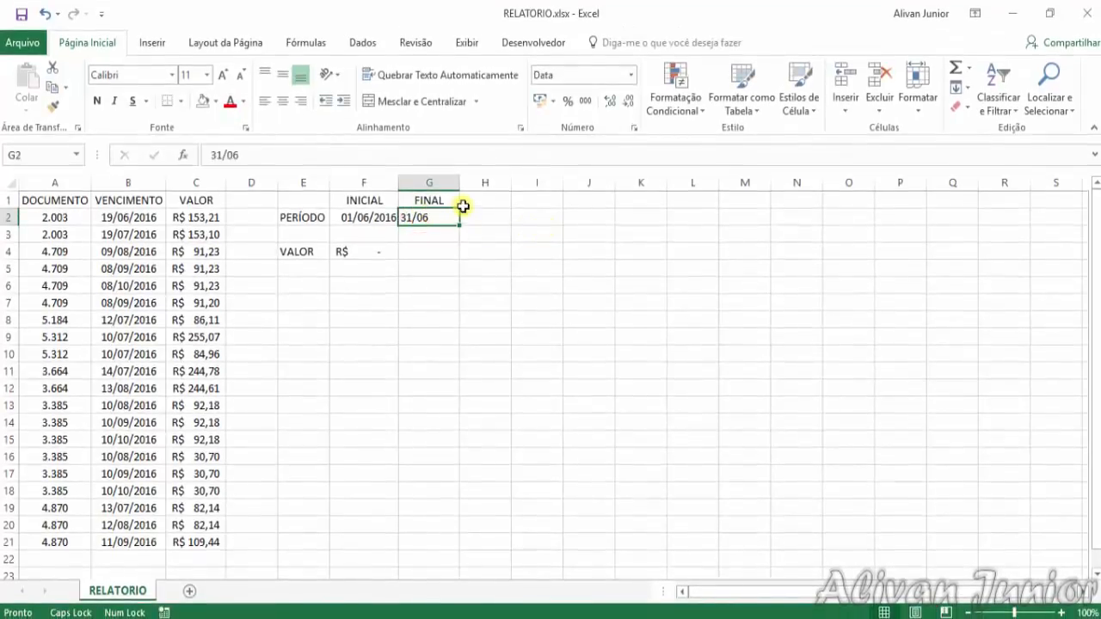
pyautogui.write('31/06')
pyautogui.press('Return')
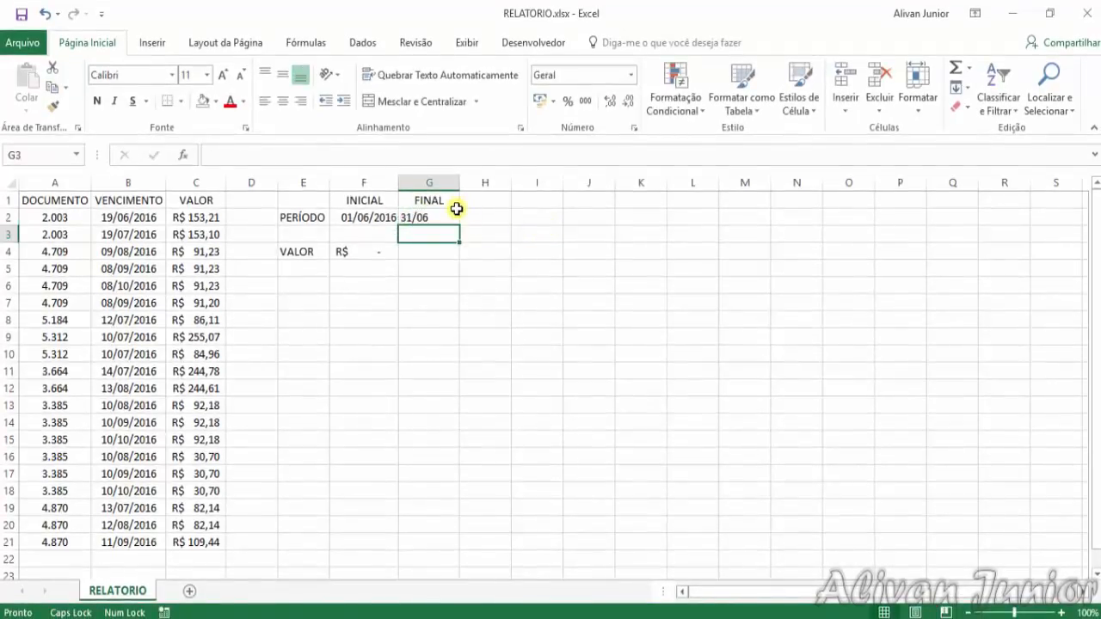
# Set the period's end date in G2 to 31/06/2016 and check it against the start date in F2
pyautogui.click(457, 211)
pyautogui.write('31/06')
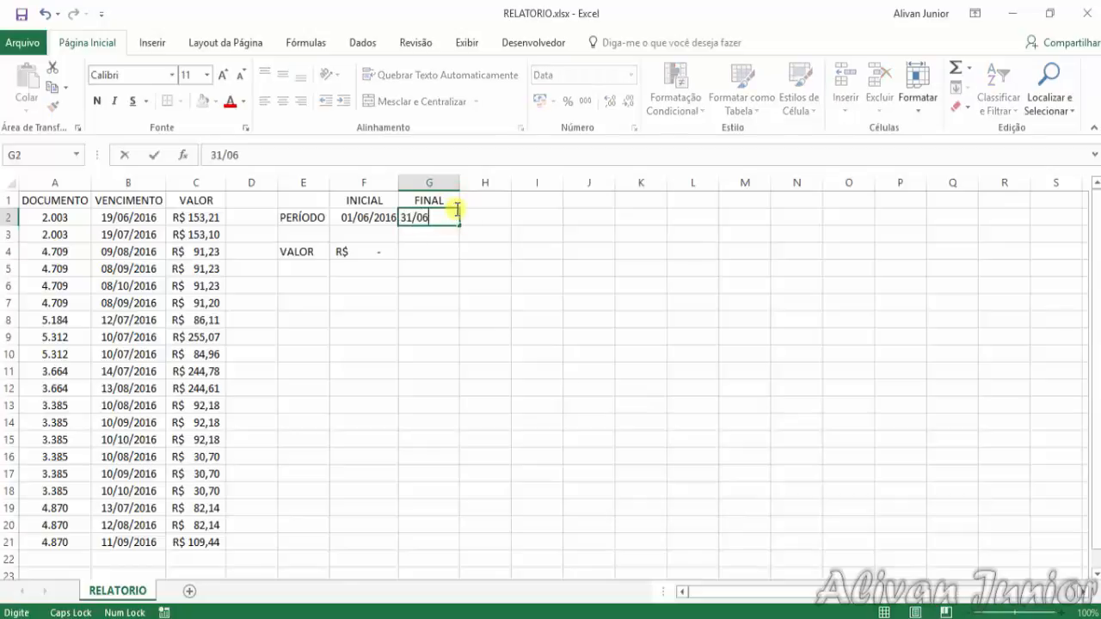
pyautogui.write('/2016')
pyautogui.press('Return')
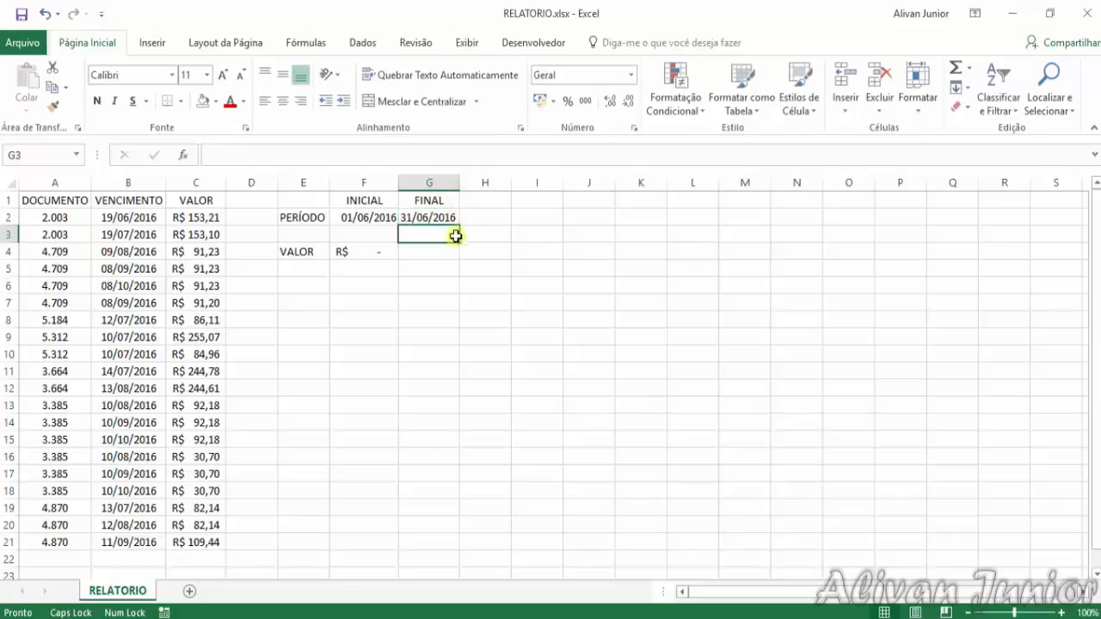
pyautogui.click(364, 217)
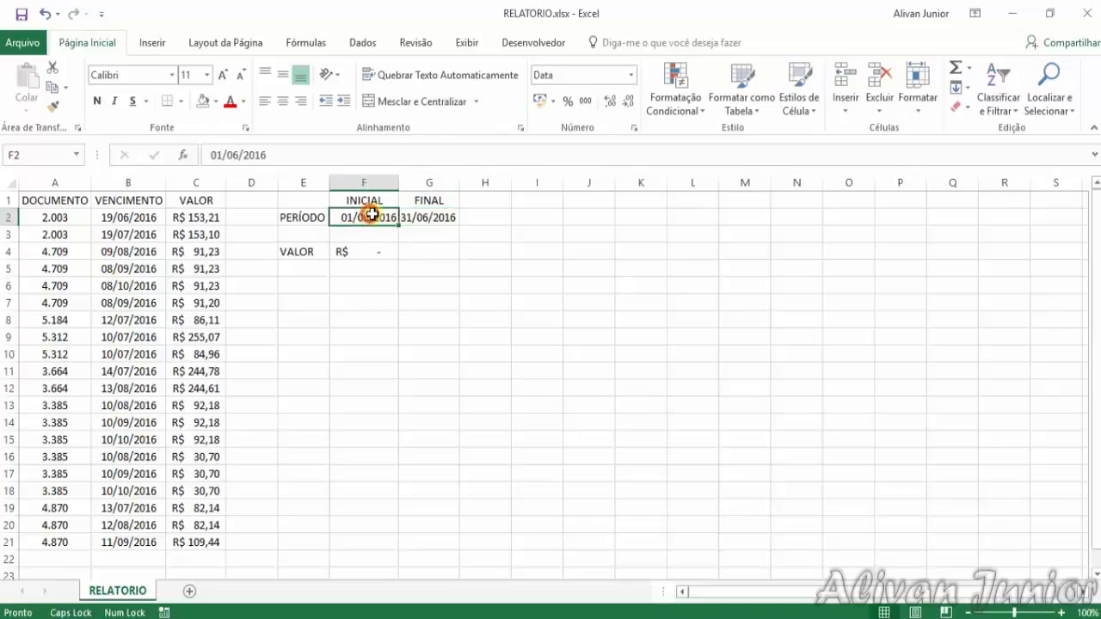
pyautogui.click(431, 218)
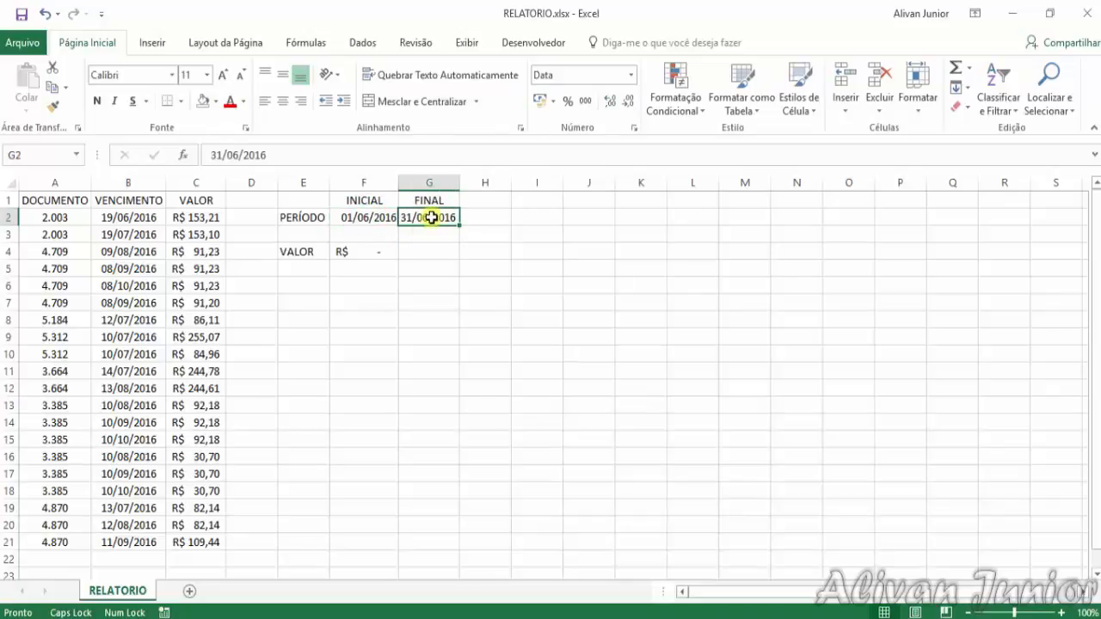
# Undo the last two end-date entries in G2
pyautogui.hotkey('ctrl', 'z')
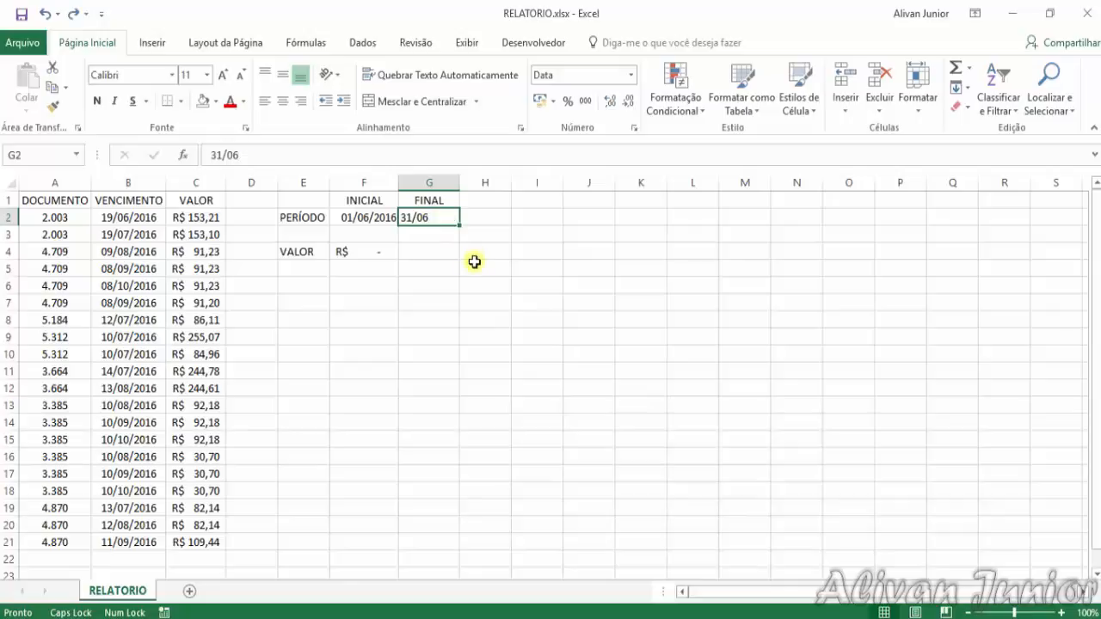
pyautogui.hotkey('ctrl', 'z')
pyautogui.click(453, 251)
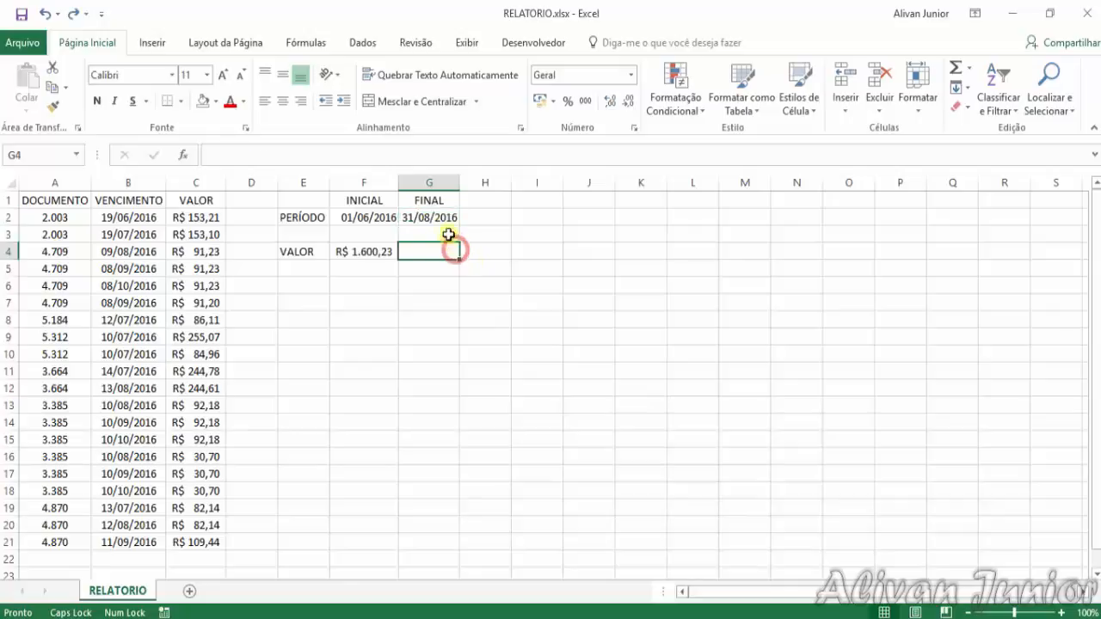
# Set the period's end date in G2 to 30/06
pyautogui.click(439, 217)
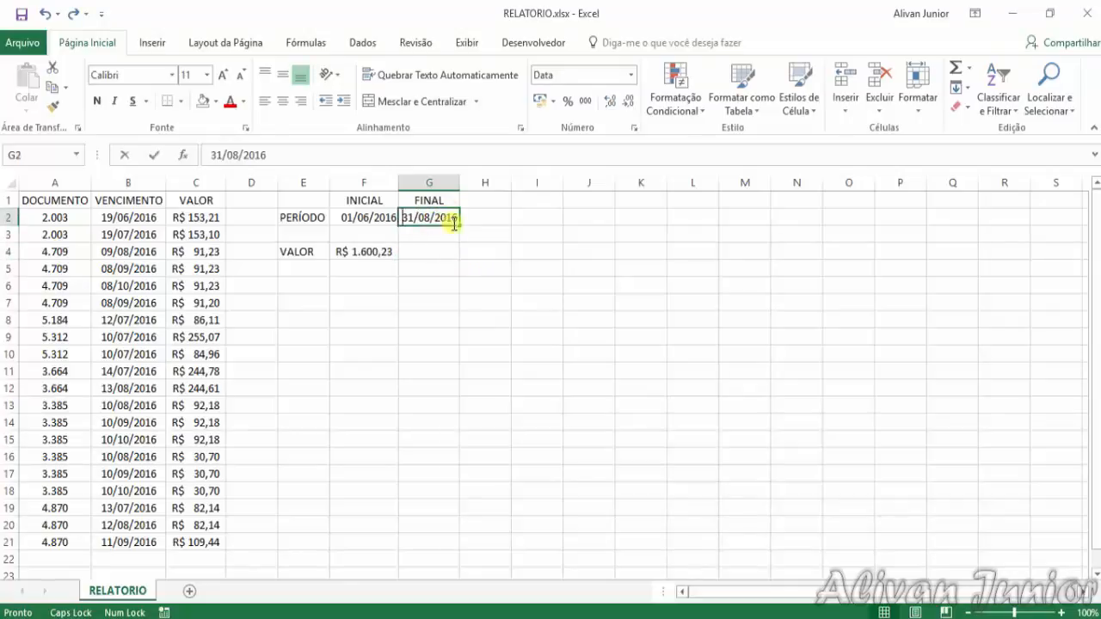
pyautogui.write('31/')
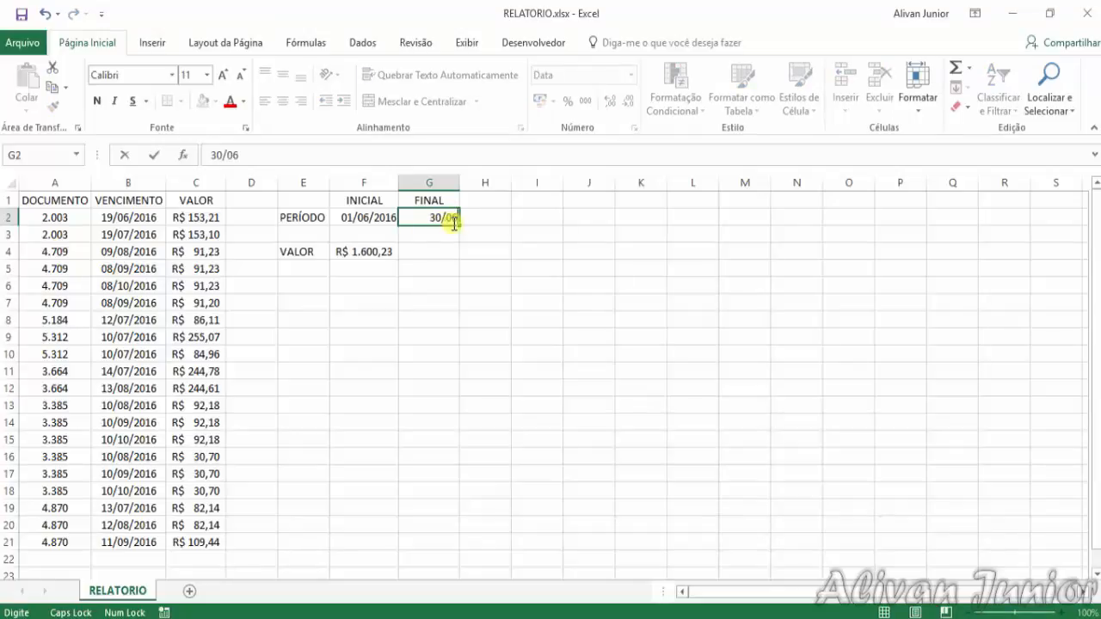
pyautogui.write('06')
pyautogui.press('Return')
pyautogui.click(447, 284)
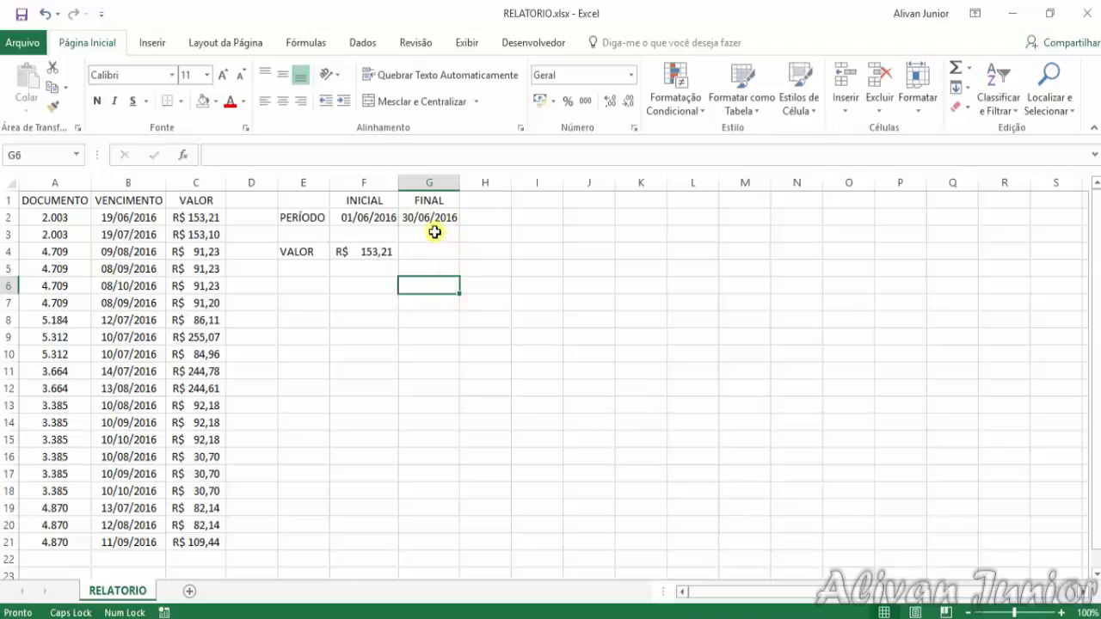
pyautogui.click(439, 255)
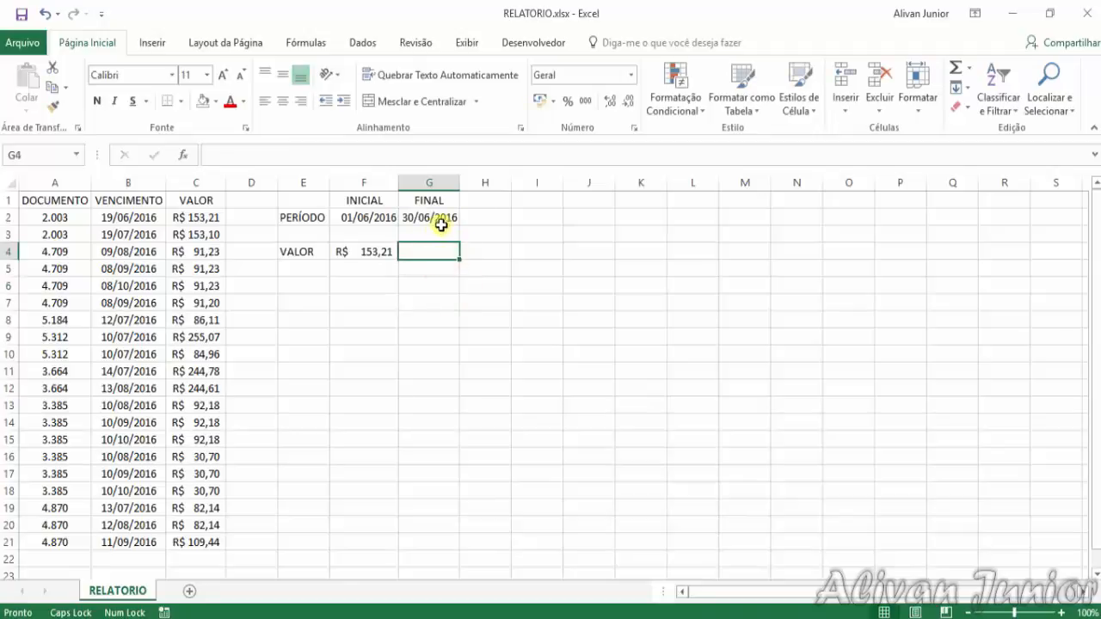
# Check the F4 total against the period dates in F2:G2 and the due dates and amounts in the A1:C21 table
pyautogui.click(441, 220)
pyautogui.click(349, 216)
pyautogui.click(422, 217)
pyautogui.click(427, 253)
pyautogui.click(215, 217)
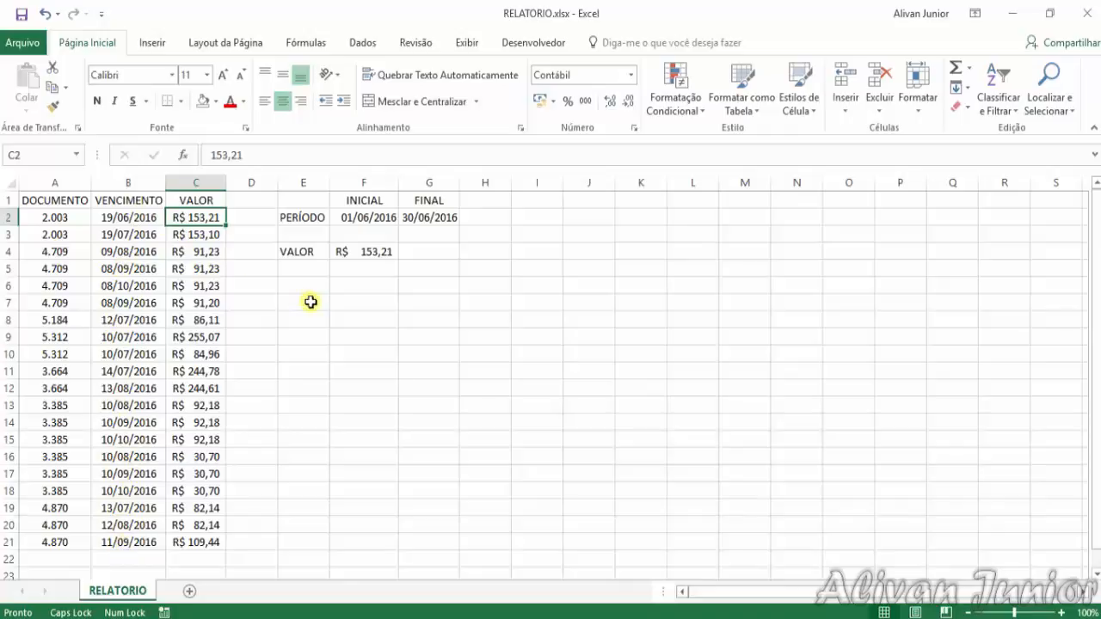
pyautogui.click(358, 309)
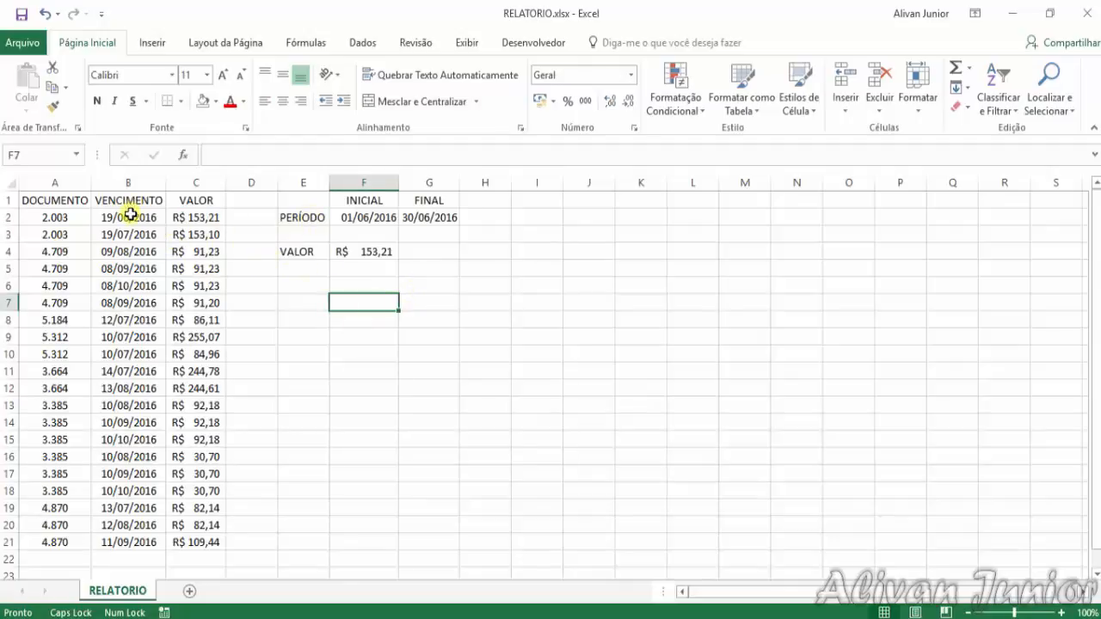
pyautogui.moveTo(75, 201); pyautogui.dragTo(214, 543)
pyautogui.click(346, 443)
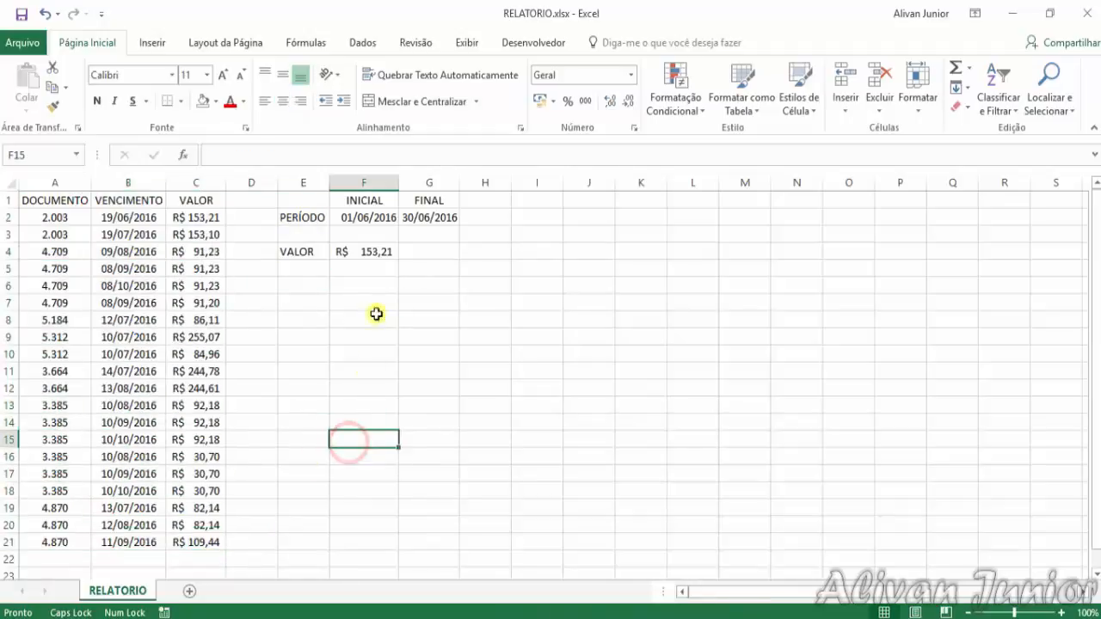
pyautogui.click(421, 254)
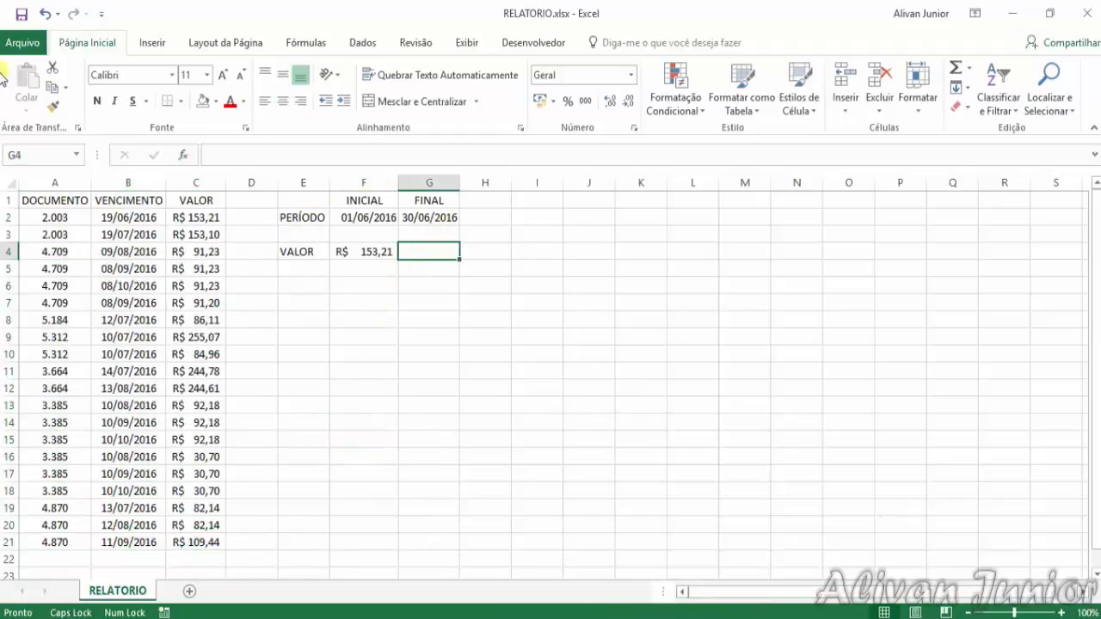
# Save the RELATORIO workbook and create a new blank workbook
pyautogui.click(19, 15)
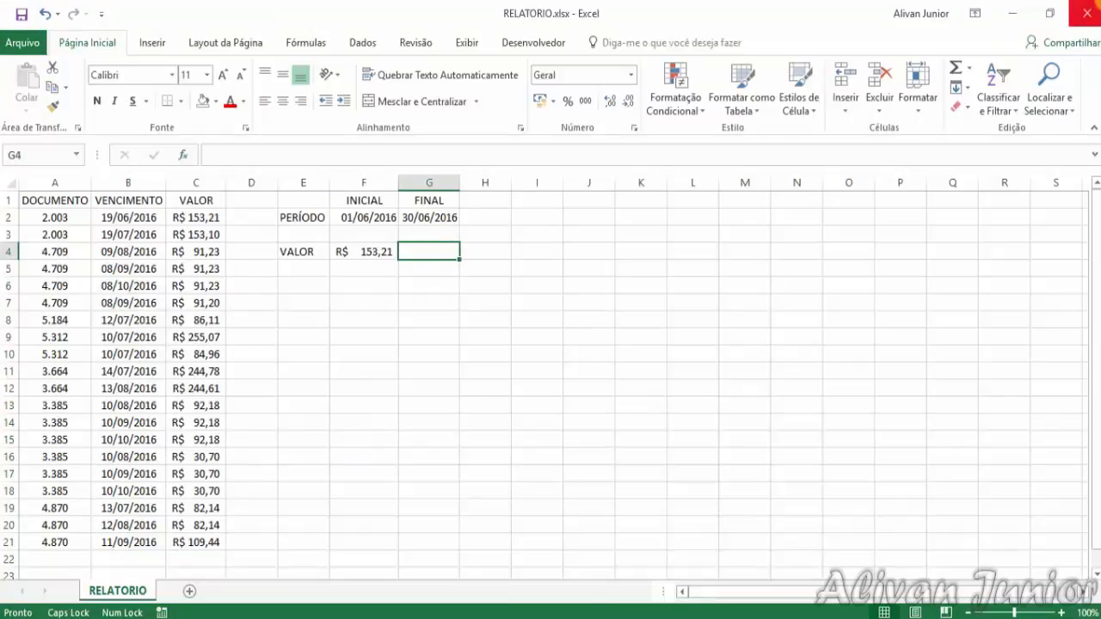
pyautogui.click(26, 43)
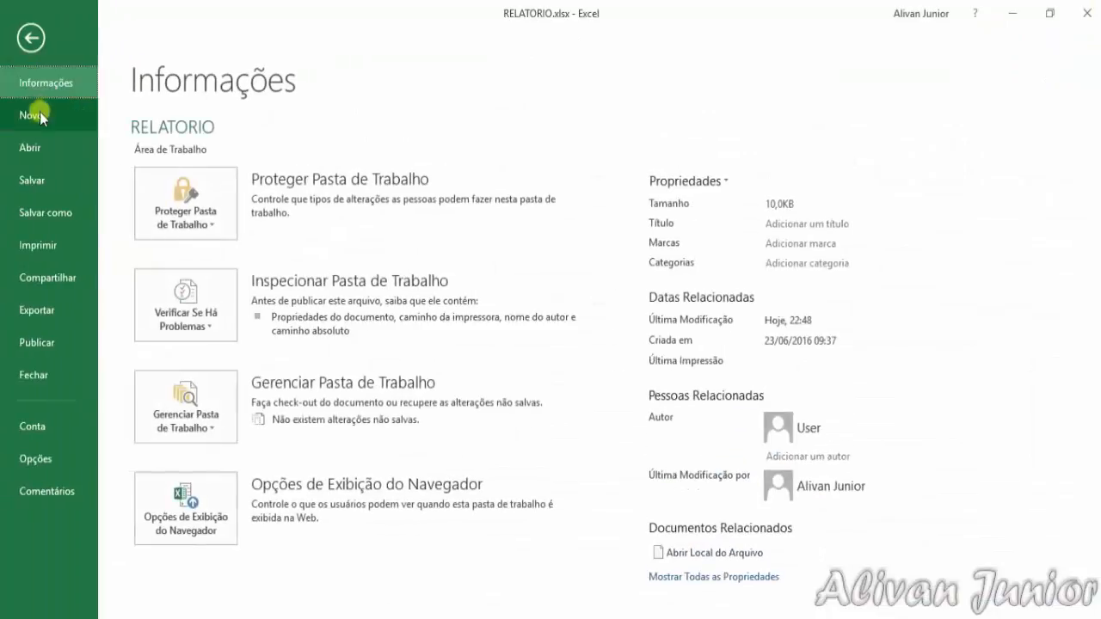
pyautogui.click(39, 116)
pyautogui.click(246, 340)
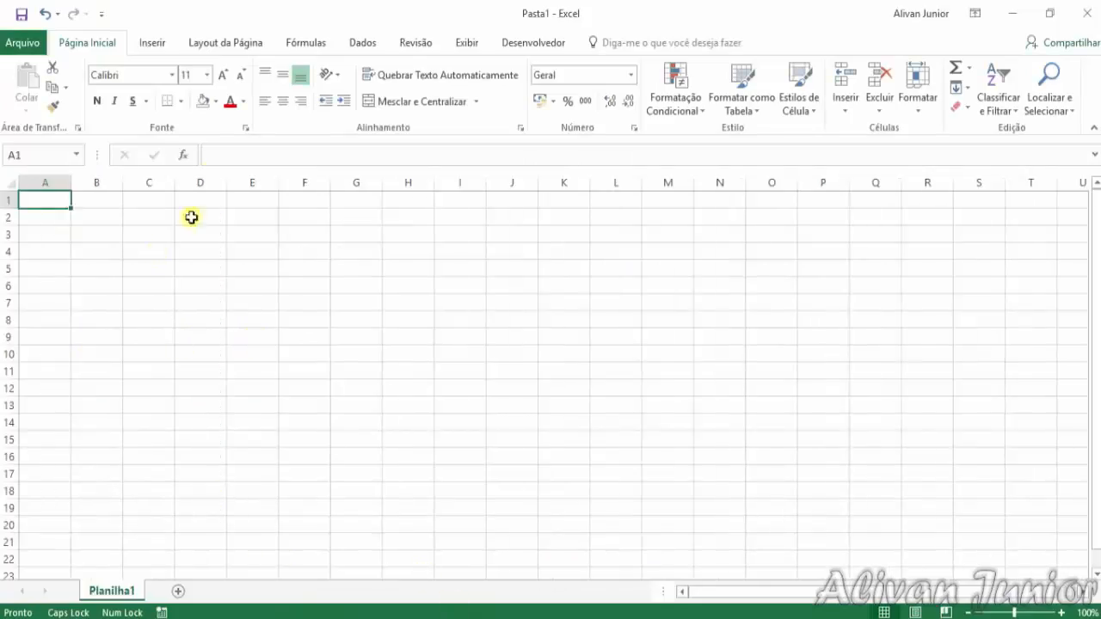
# Start a text data import with dados.txt from the Blog\24-06-2016 - SOMASE DATA folder on drive D
pyautogui.click(354, 42)
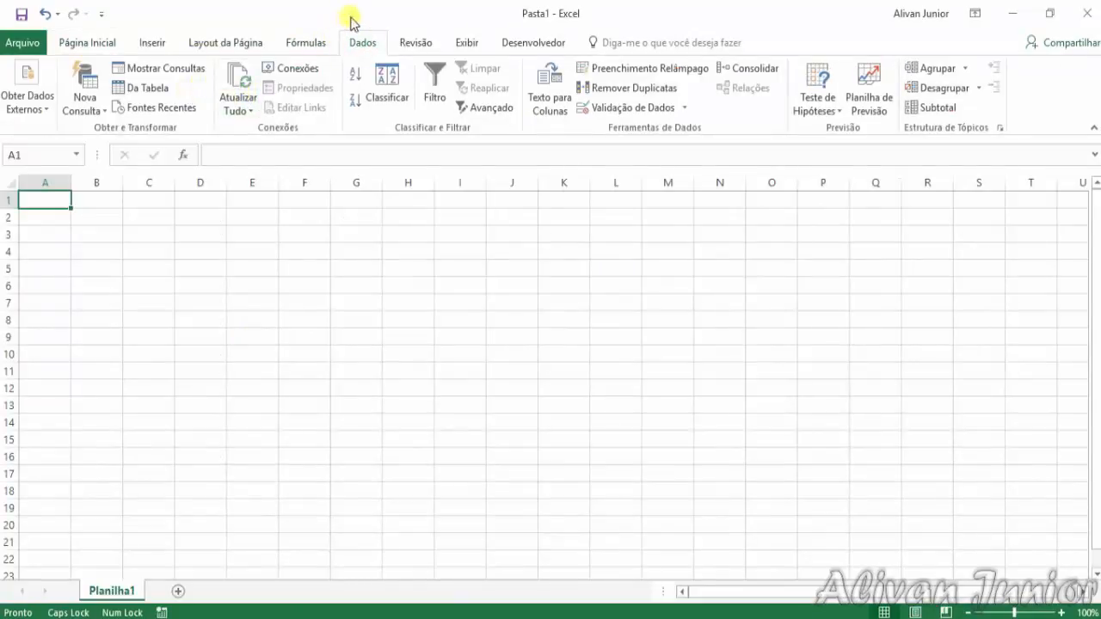
pyautogui.click(27, 105)
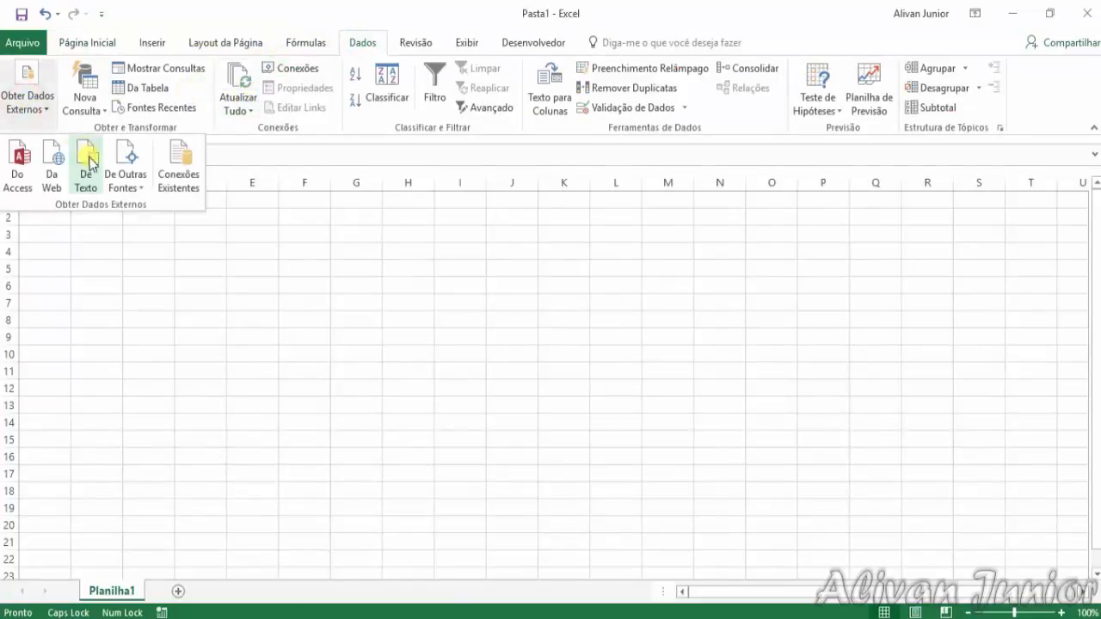
pyautogui.click(90, 153)
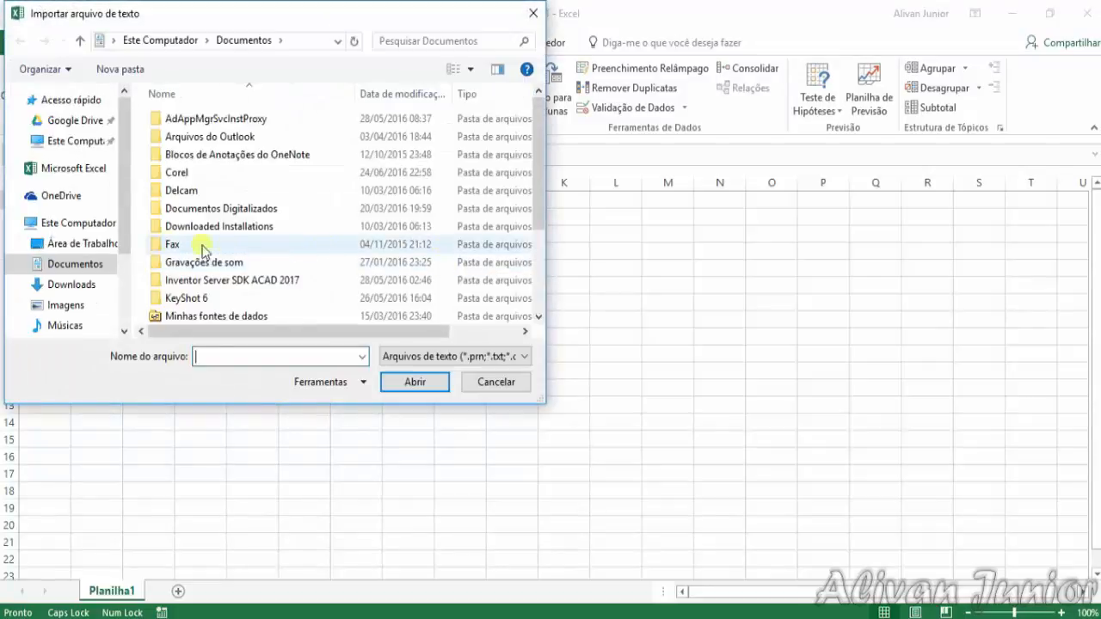
pyautogui.moveTo(123, 181); pyautogui.dragTo(122, 241)
pyautogui.click(86, 264)
pyautogui.doubleClick(192, 191)
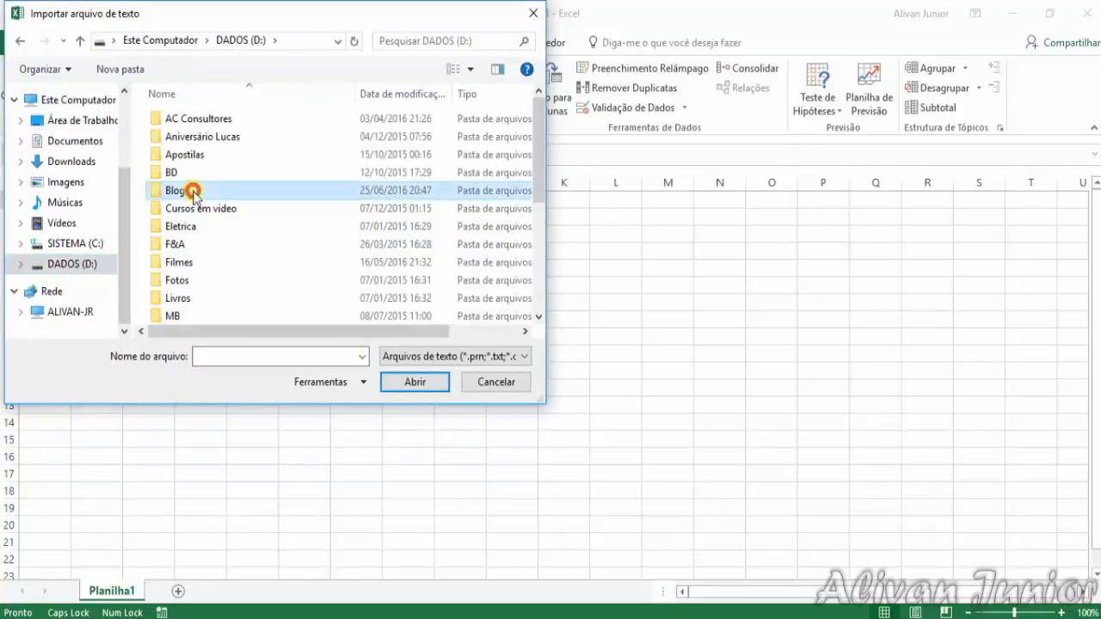
pyautogui.click(201, 164)
pyautogui.doubleClick(201, 163)
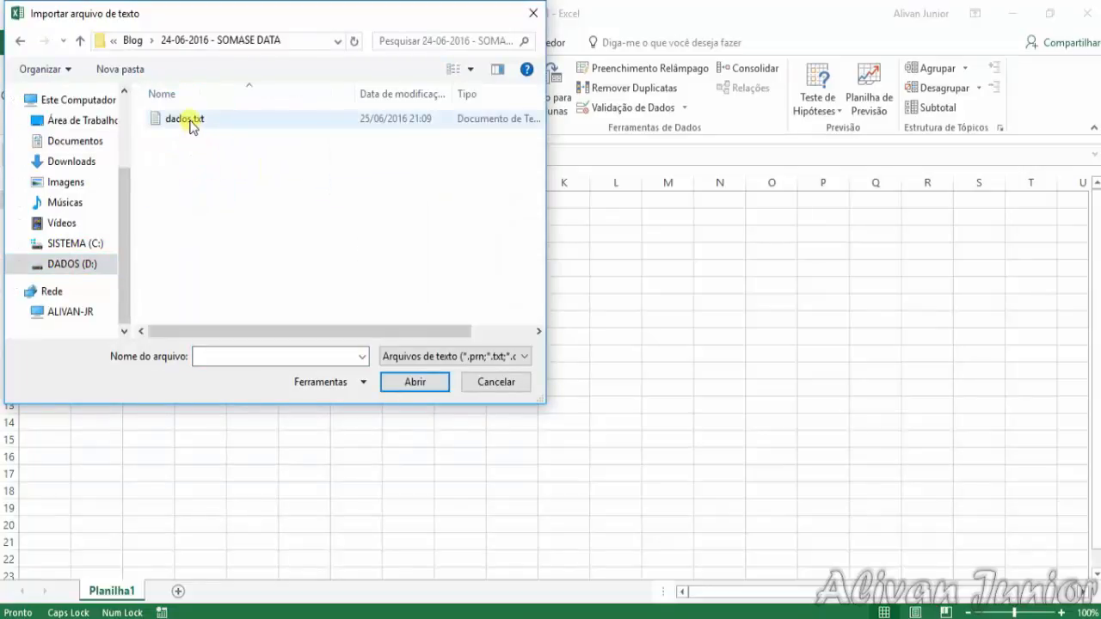
pyautogui.doubleClick(189, 121)
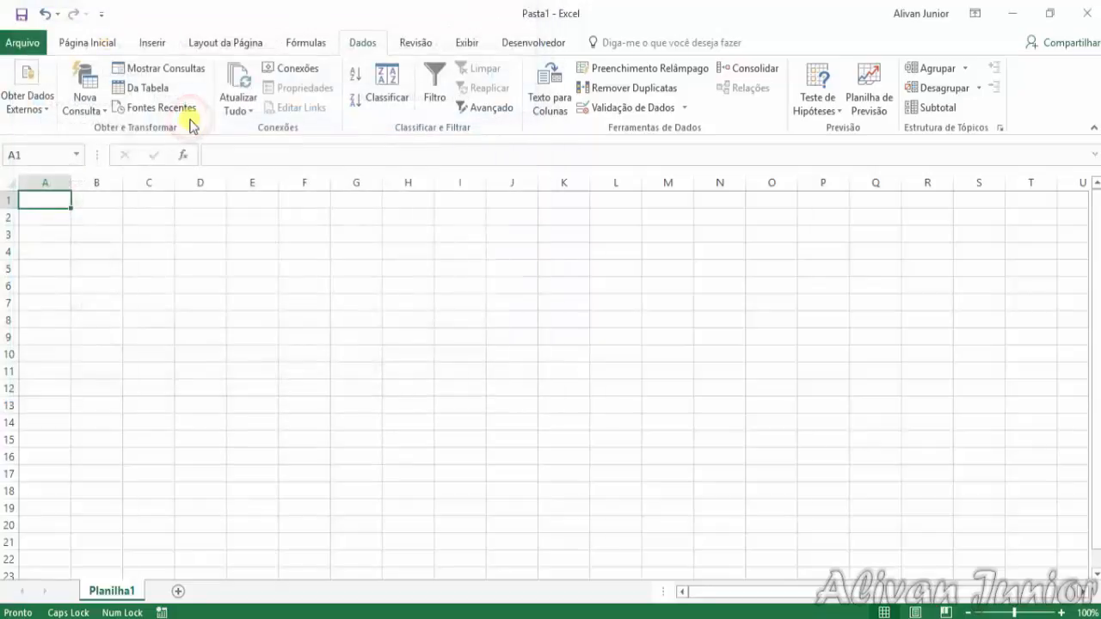
# Treat the text file as delimited (Delimitado) and add Espaço as a delimiter alongside Tabulação
pyautogui.moveTo(773, 217); pyautogui.dragTo(499, 124)
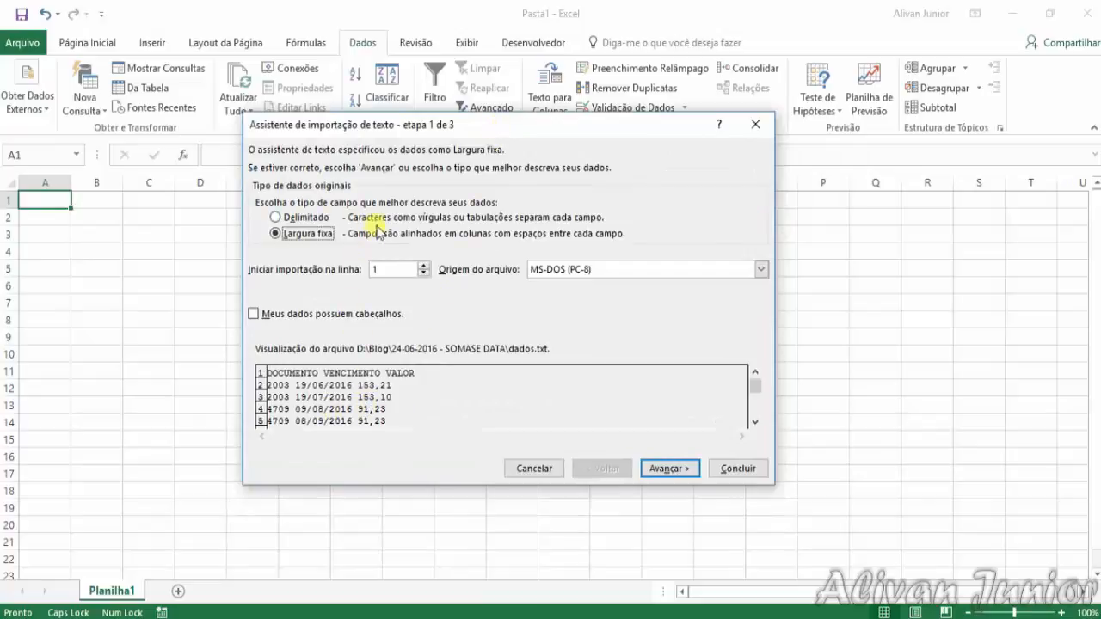
pyautogui.click(277, 218)
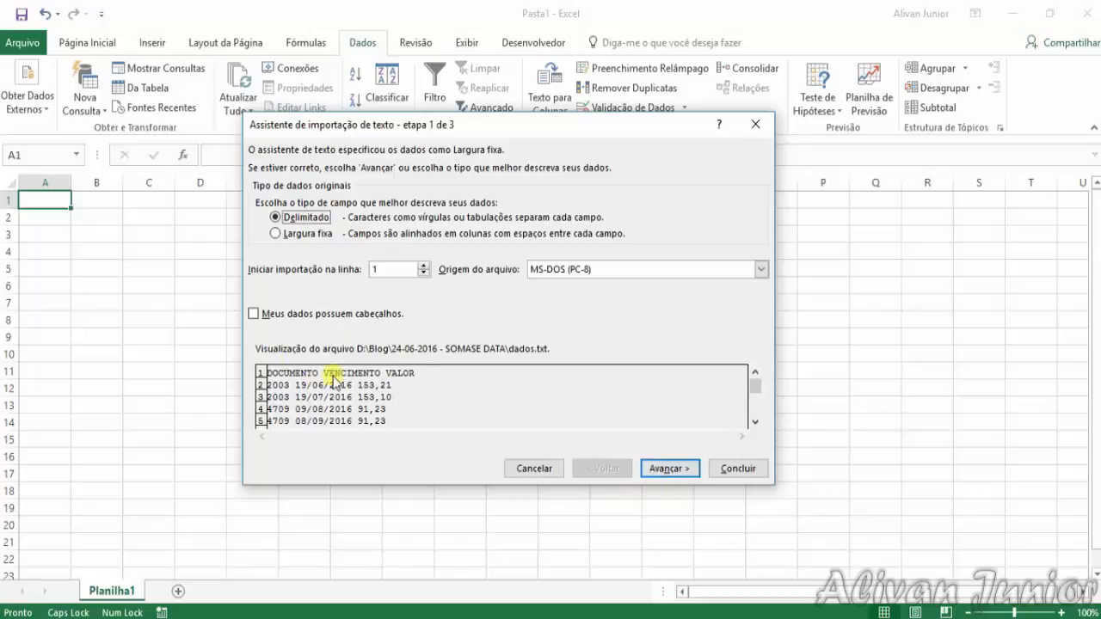
pyautogui.click(642, 460)
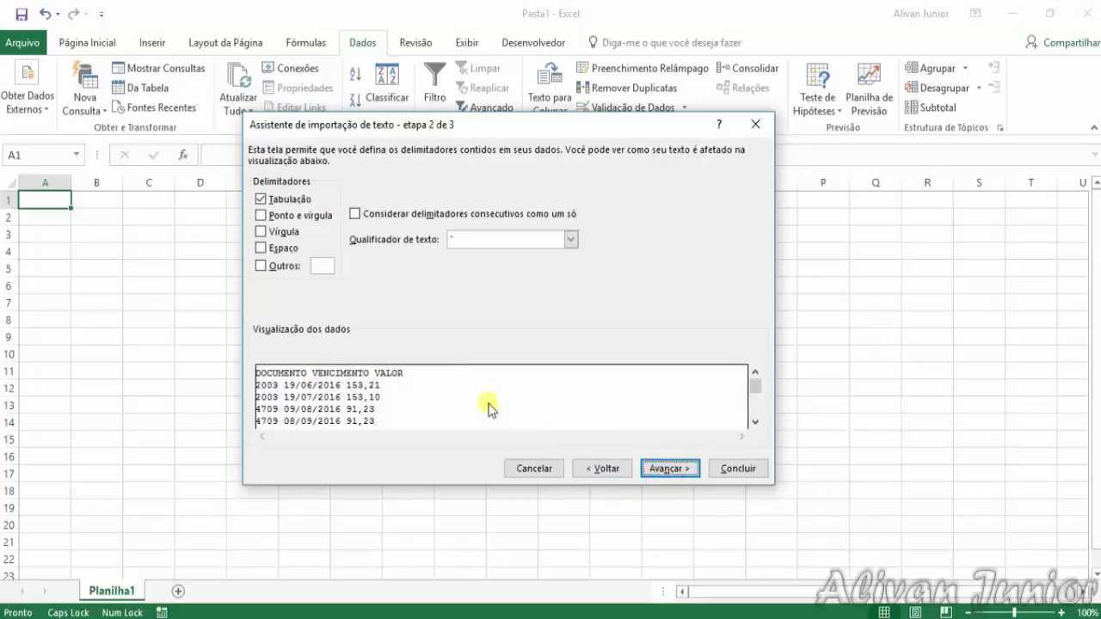
pyautogui.click(287, 248)
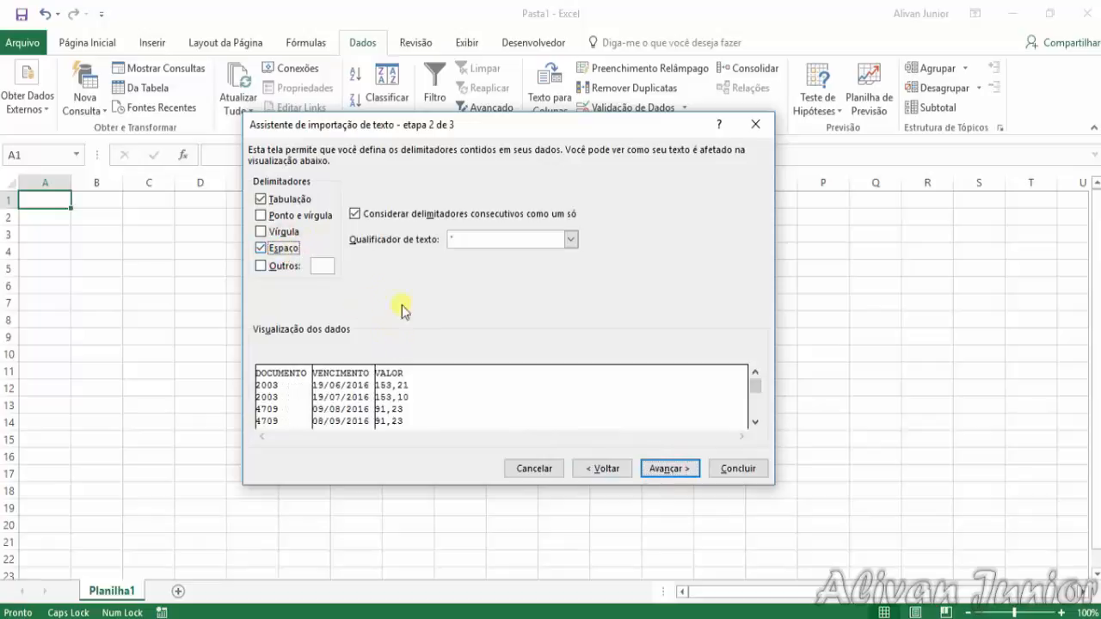
# Examine the rows in the data preview to see how the space delimiter splits them into columns
pyautogui.click(755, 421)
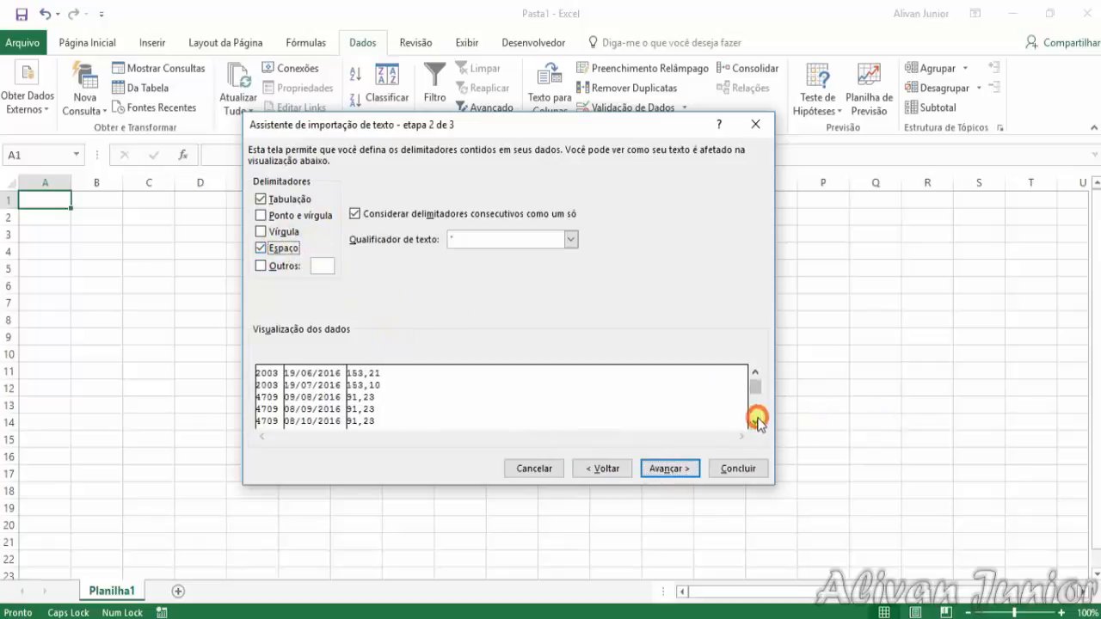
pyautogui.click(755, 421)
pyautogui.click(755, 422)
pyautogui.click(755, 421)
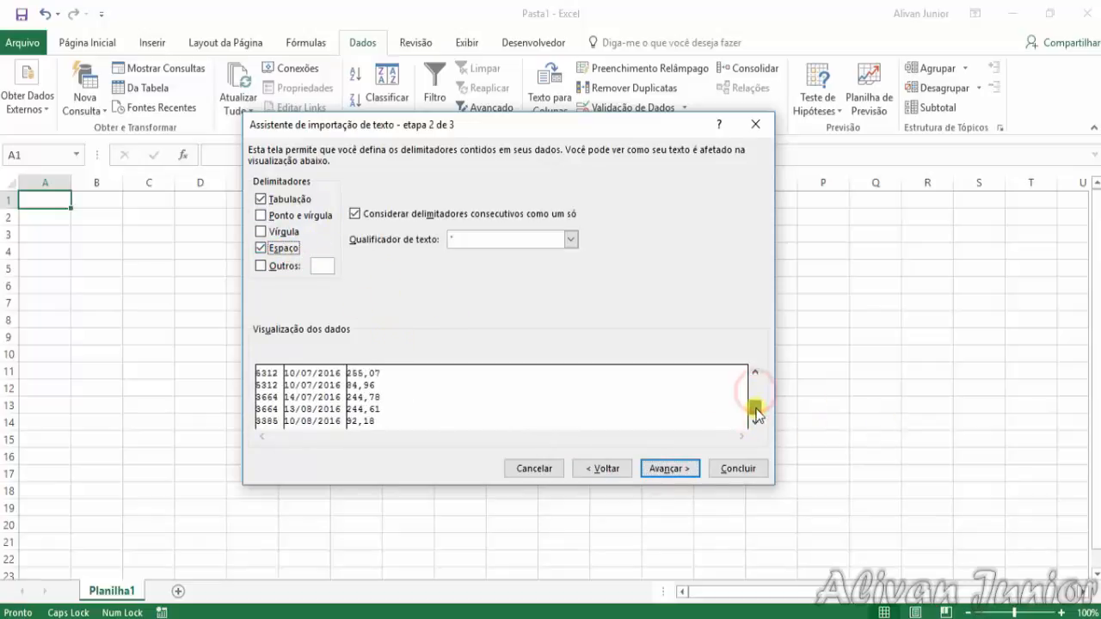
pyautogui.click(755, 422)
pyautogui.click(755, 373)
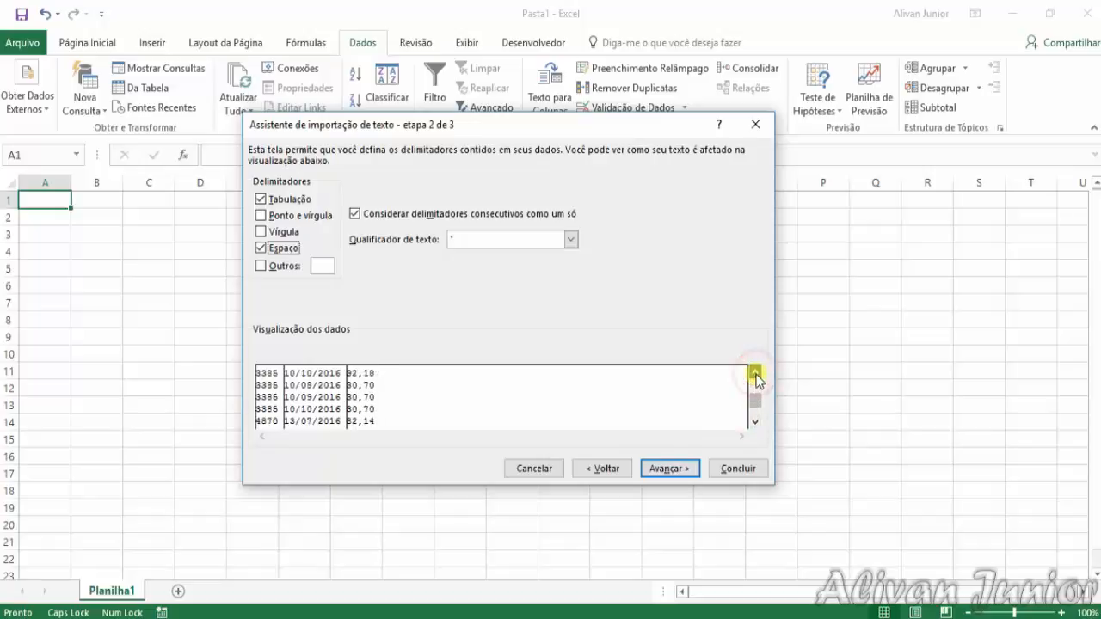
pyautogui.click(756, 373)
pyautogui.click(755, 373)
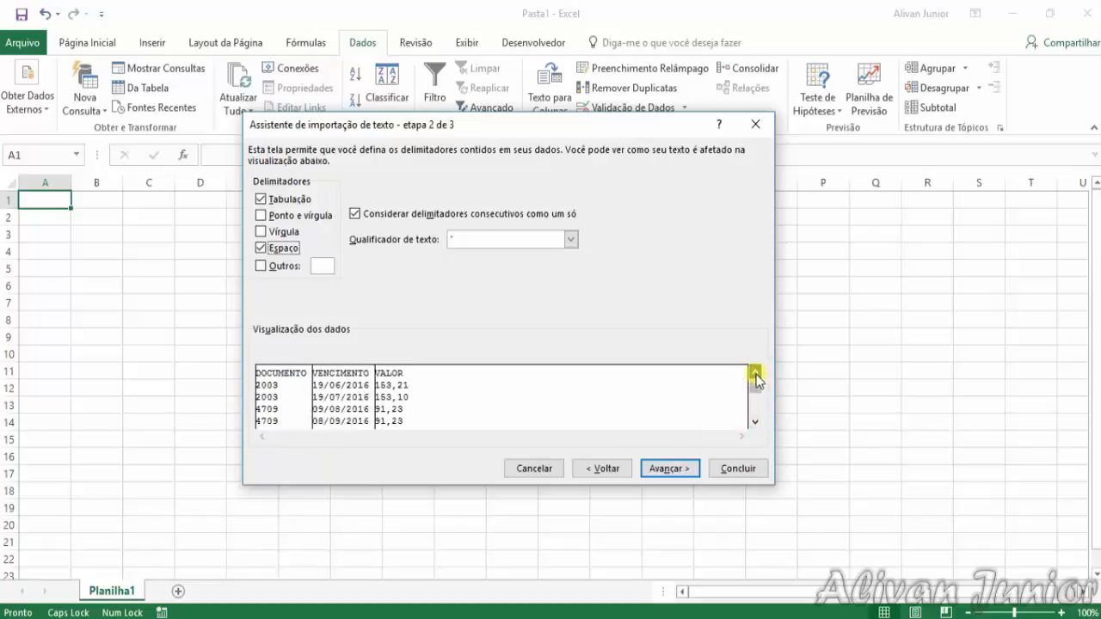
# Set the VENCIMENTO column's data format to Data with the DMA order
pyautogui.click(661, 465)
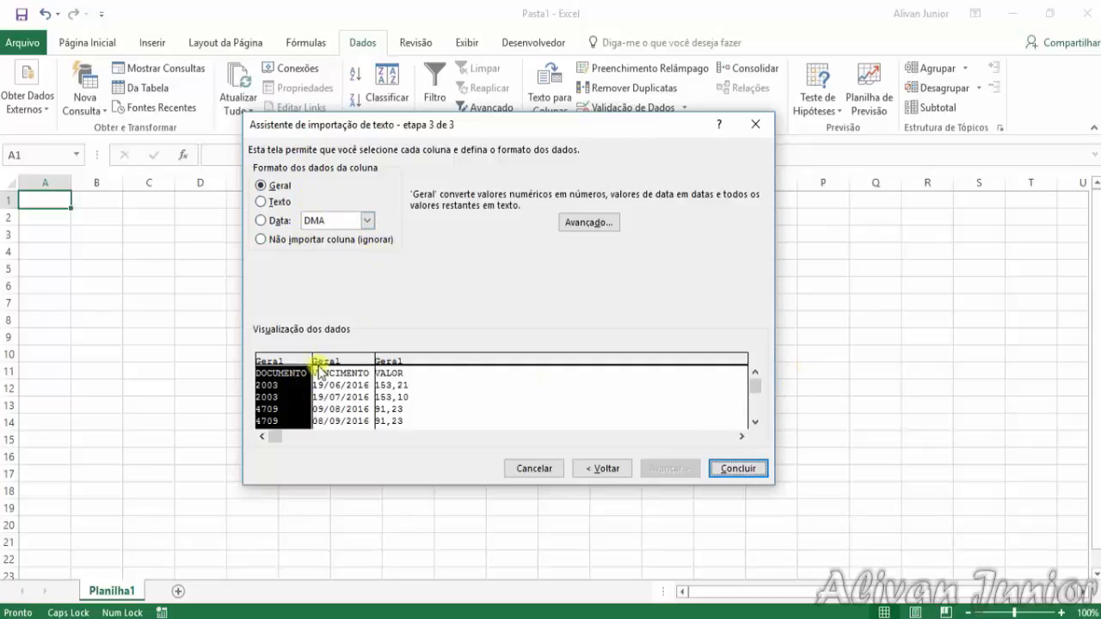
pyautogui.click(352, 374)
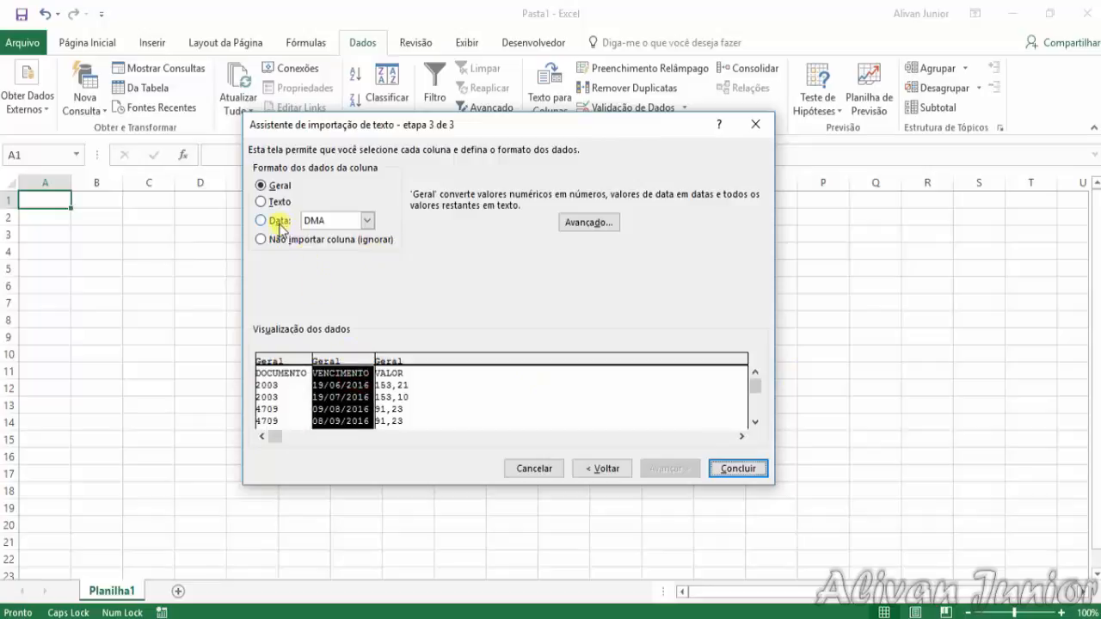
pyautogui.click(280, 221)
pyautogui.click(367, 220)
pyautogui.click(325, 233)
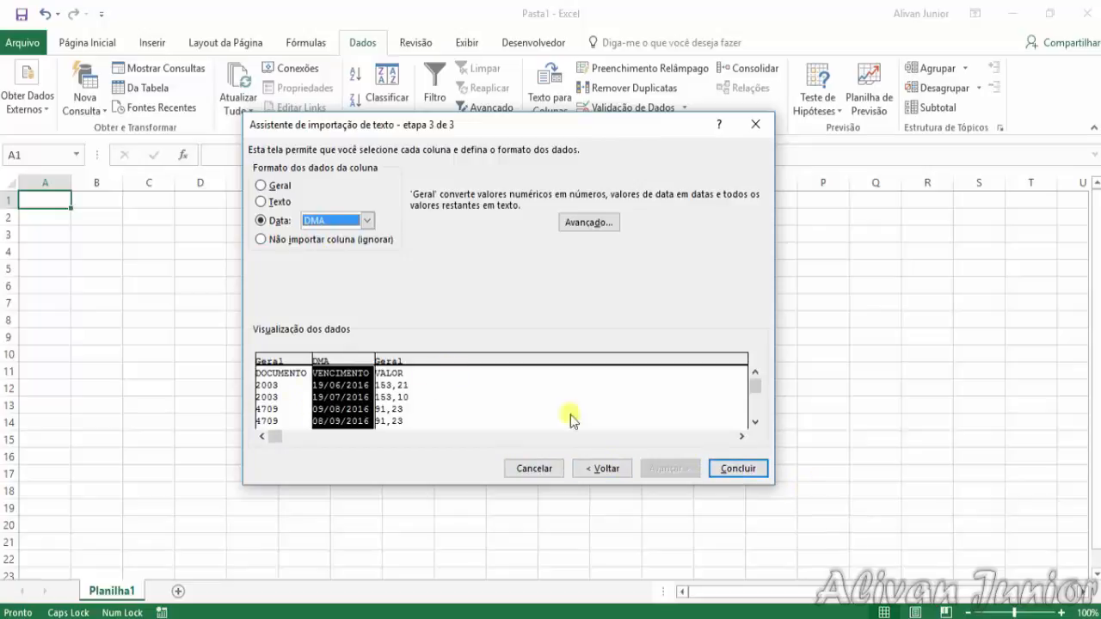
# Finish the import and place the data in the existing sheet starting at cell A1
pyautogui.click(725, 470)
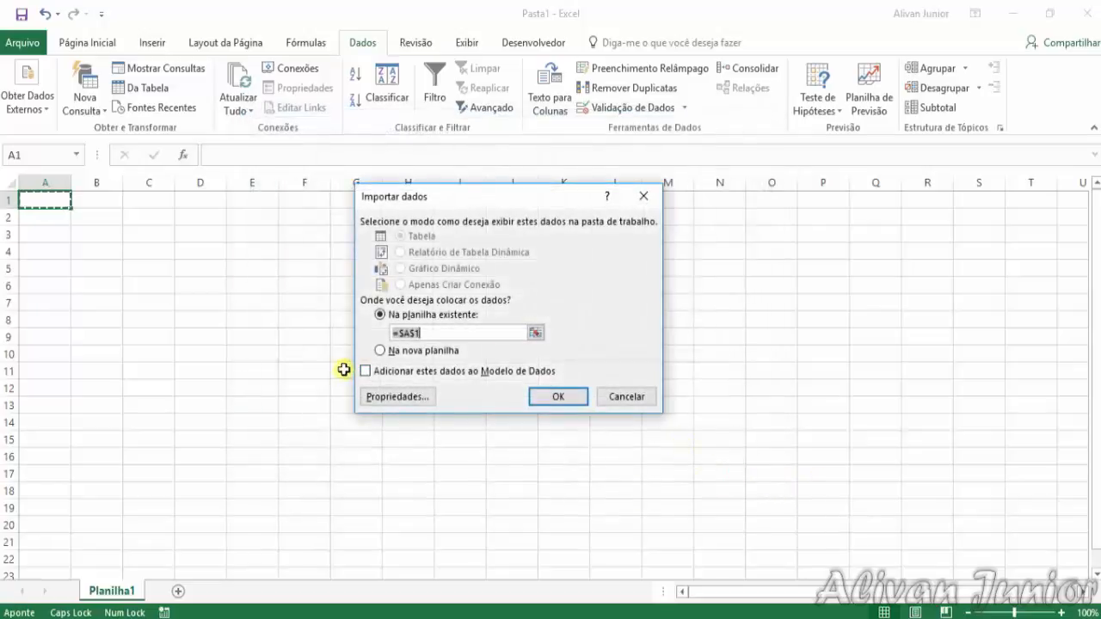
pyautogui.click(548, 396)
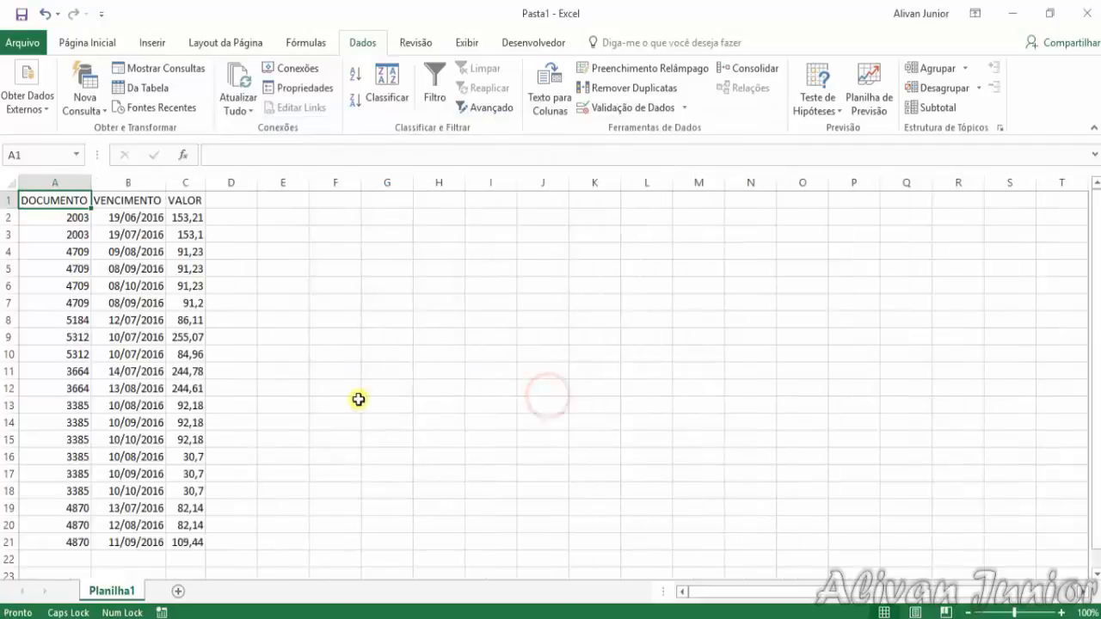
pyautogui.click(335, 404)
# Switch the VENCIMENTO date in B2 to the Geral number format to test it, and undo the change
pyautogui.click(128, 215)
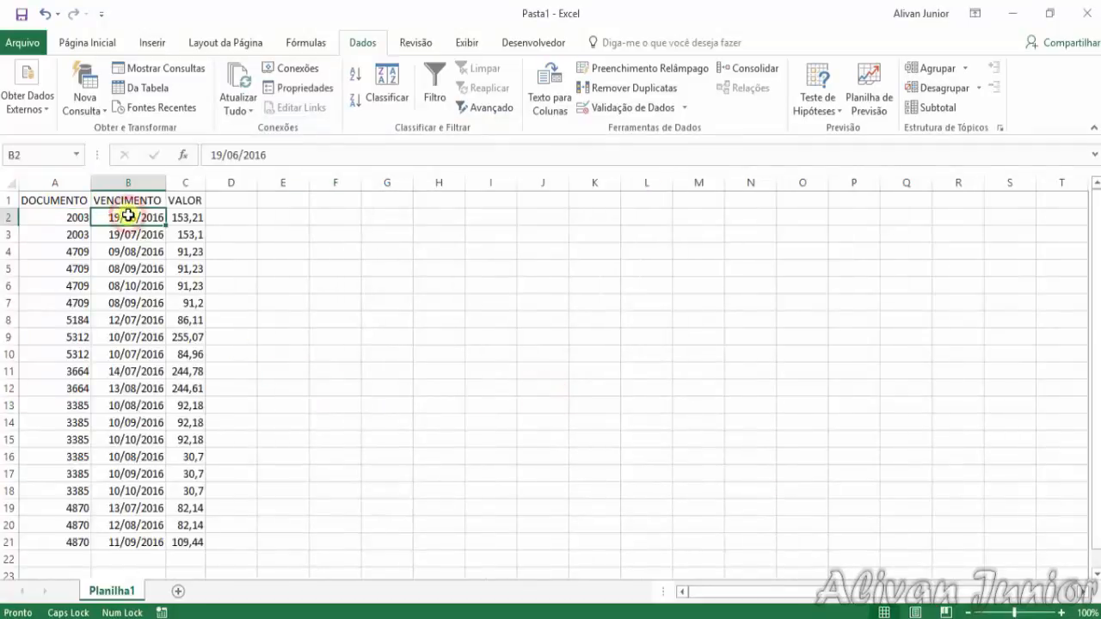
pyautogui.click(76, 42)
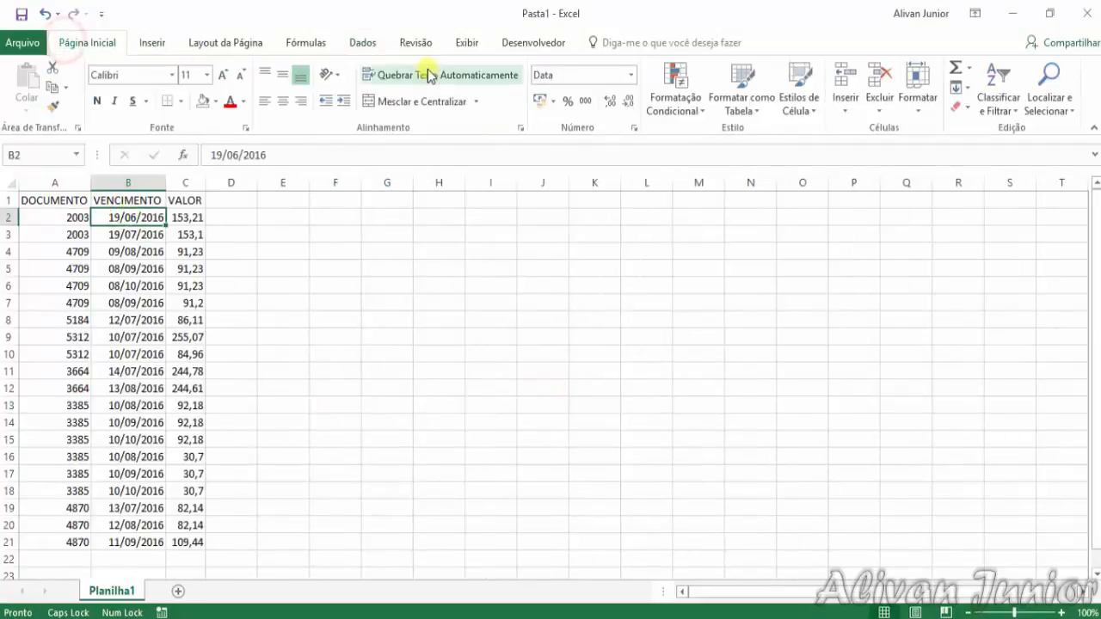
pyautogui.click(630, 75)
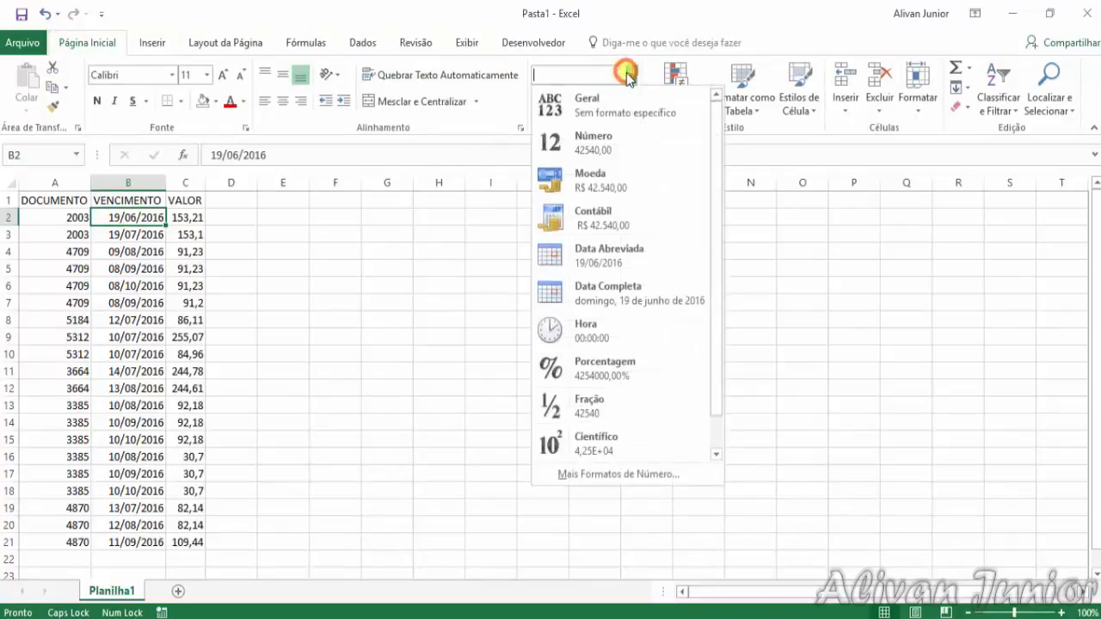
pyautogui.click(587, 108)
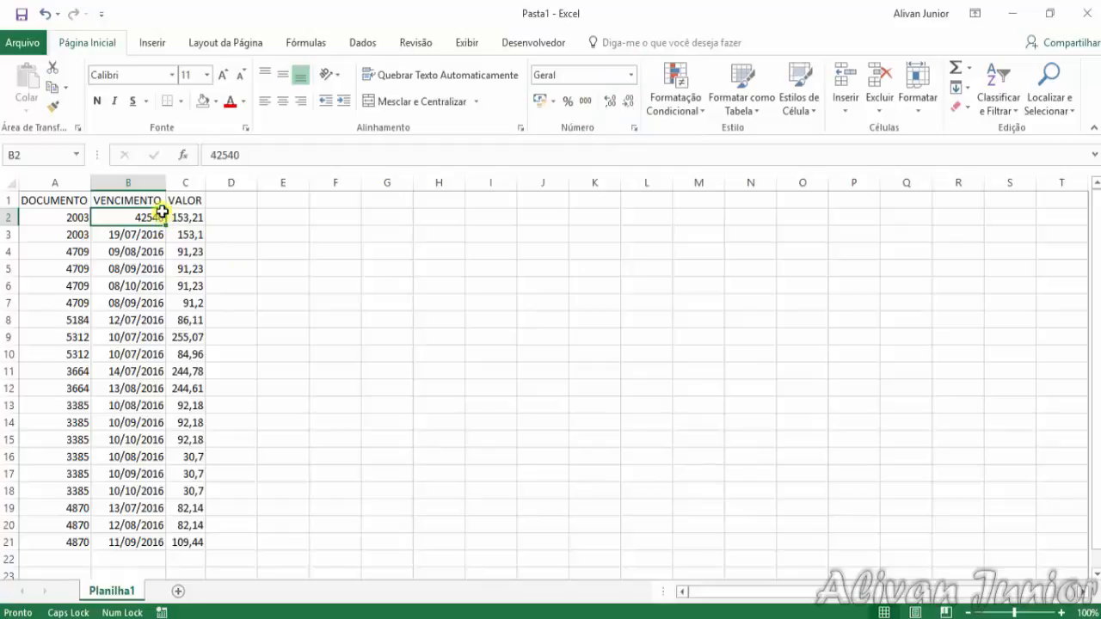
pyautogui.hotkey('ctrl', 'z')
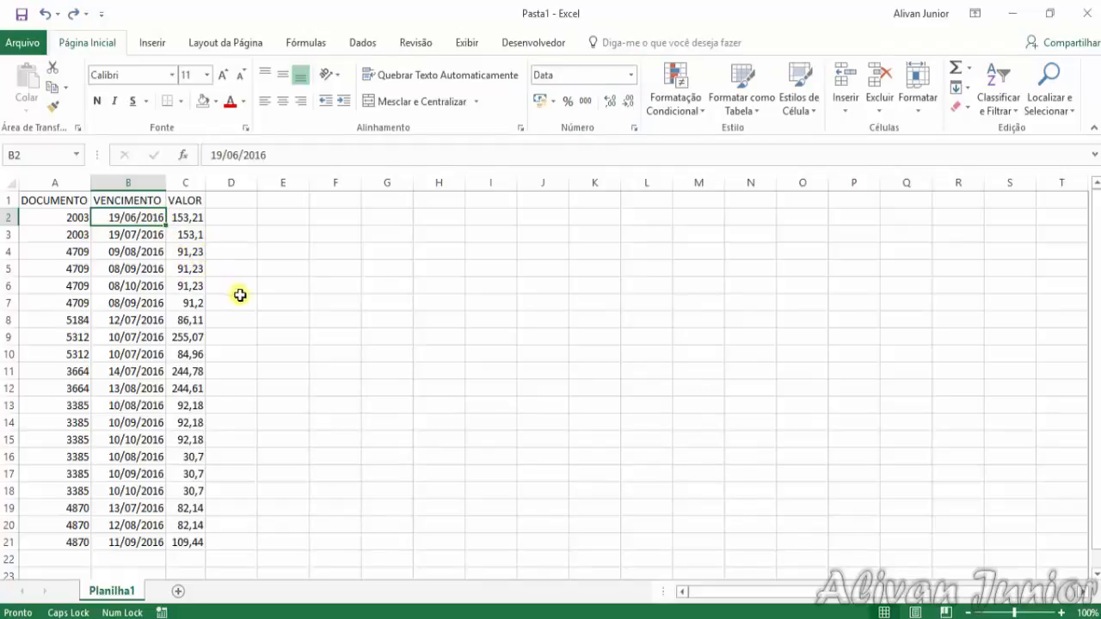
pyautogui.click(238, 297)
# Centre the imported data in A2:C21 horizontally
pyautogui.moveTo(69, 218); pyautogui.dragTo(197, 540)
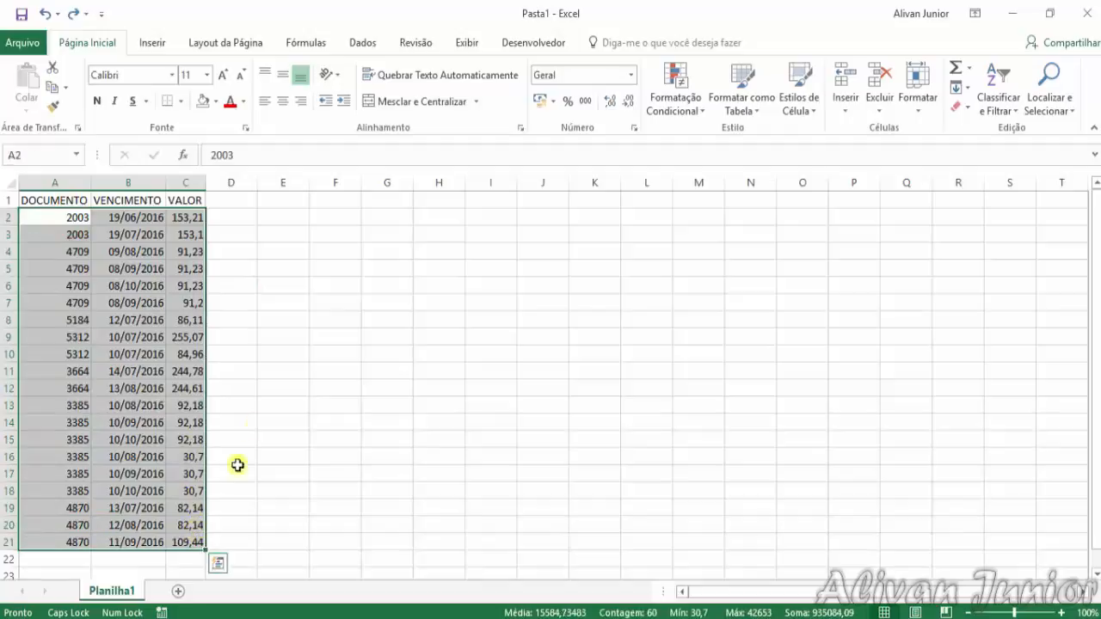
pyautogui.click(284, 101)
pyautogui.click(301, 289)
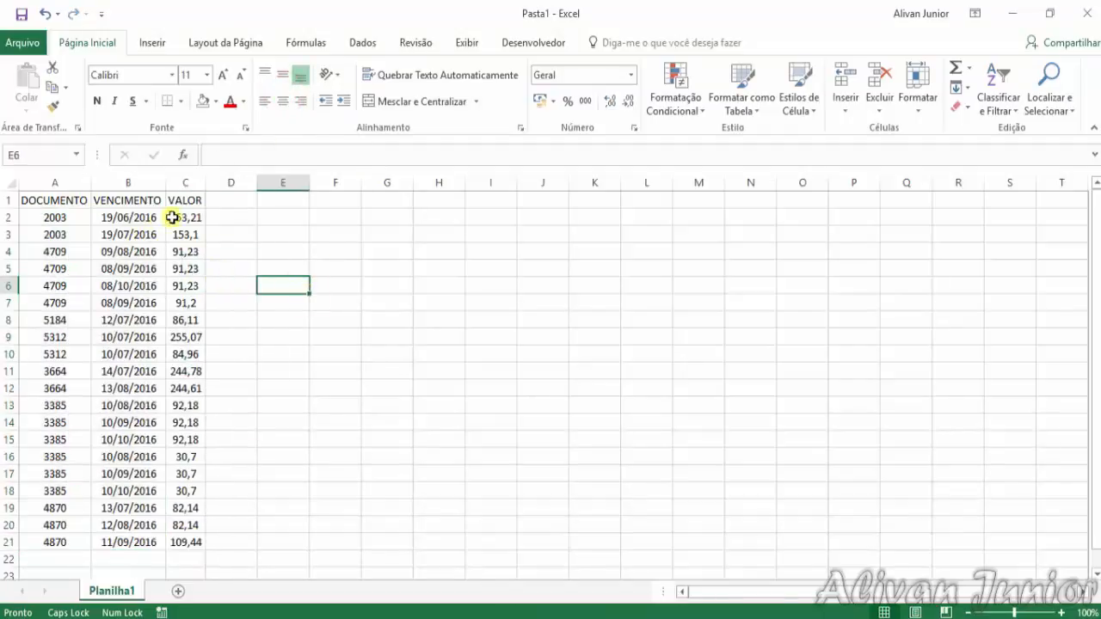
# Apply the Contábil number format to the VALOR amounts in C2:C21
pyautogui.moveTo(201, 222); pyautogui.dragTo(185, 542)
pyautogui.click(631, 76)
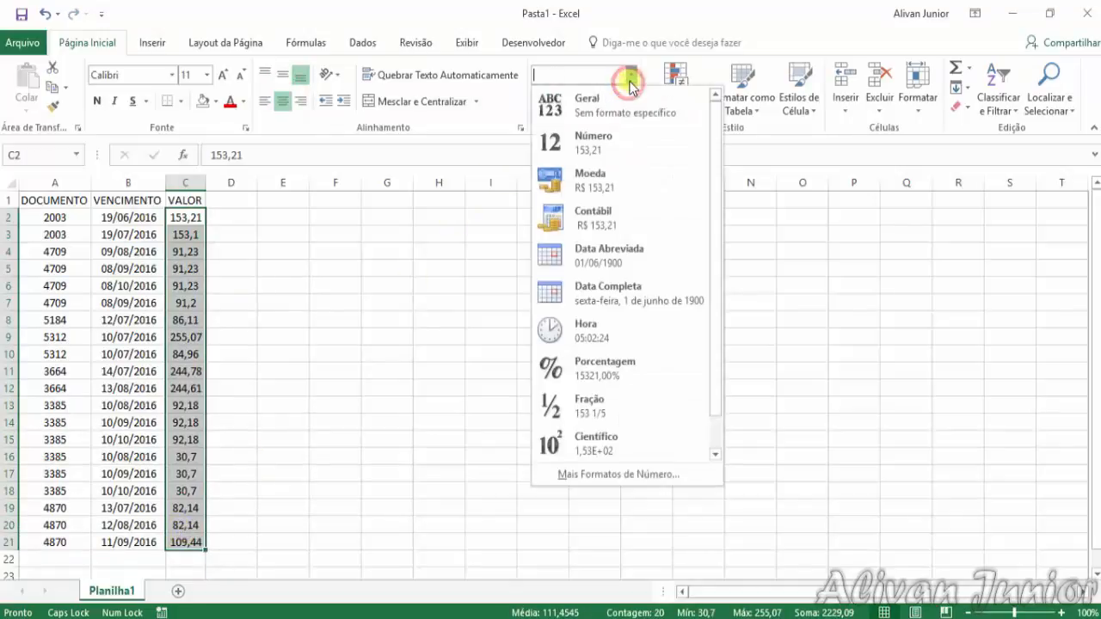
pyautogui.click(602, 226)
pyautogui.click(310, 400)
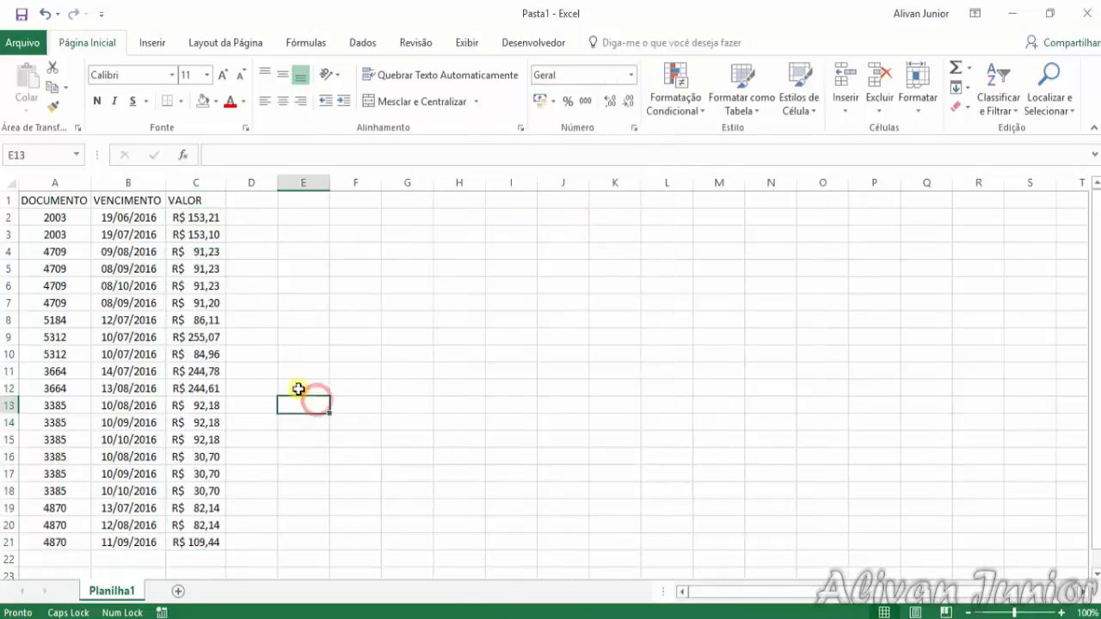
# Centre the header cells DOCUMENTO, VENCIMENTO and VALOR in A1:C1
pyautogui.click(83, 200)
pyautogui.moveTo(83, 200); pyautogui.dragTo(184, 199)
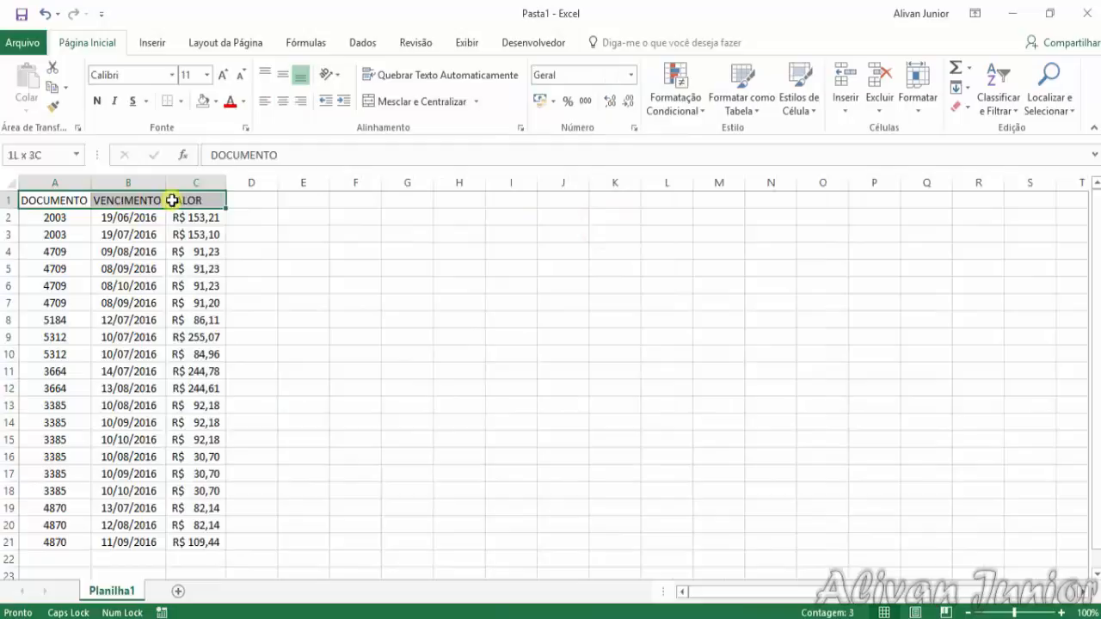
pyautogui.click(282, 75)
pyautogui.click(282, 101)
pyautogui.click(295, 286)
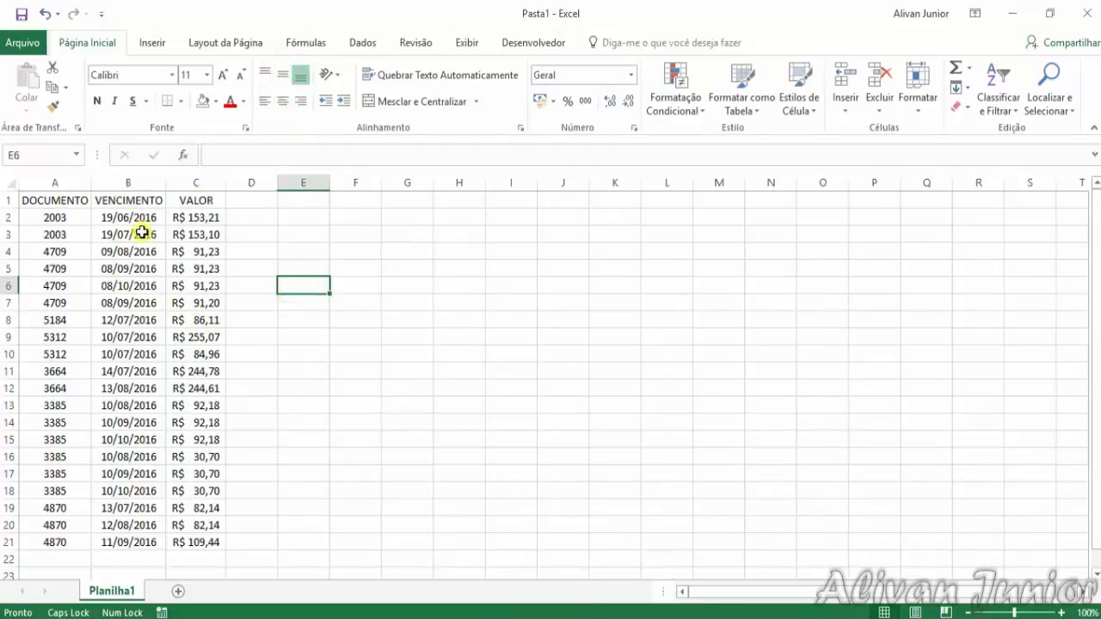
pyautogui.moveTo(140, 217); pyautogui.dragTo(133, 538)
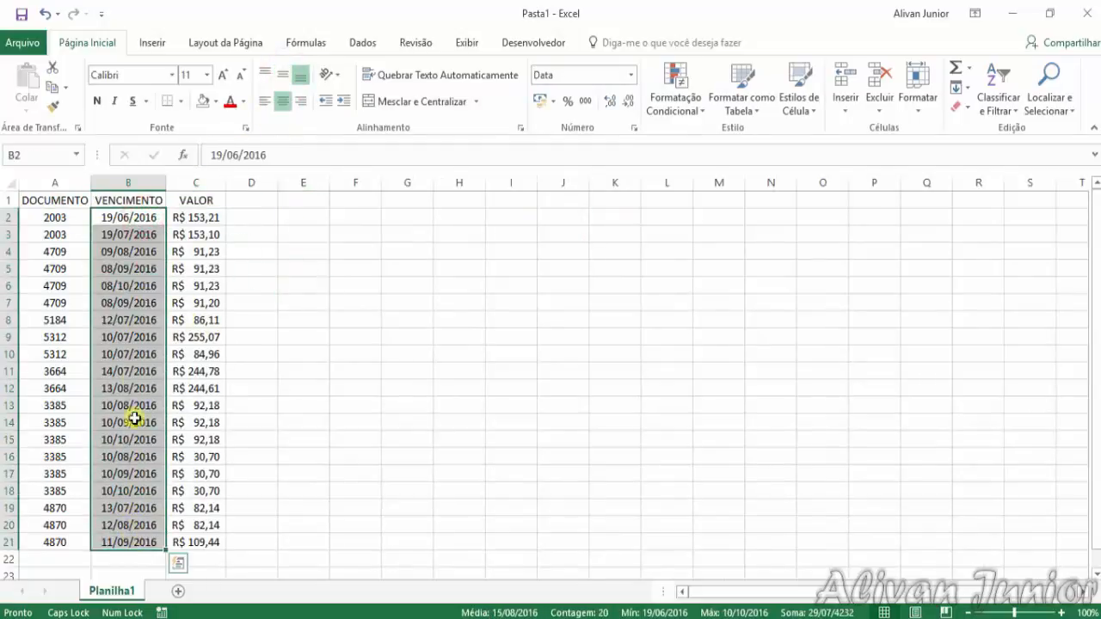
pyautogui.click(147, 215)
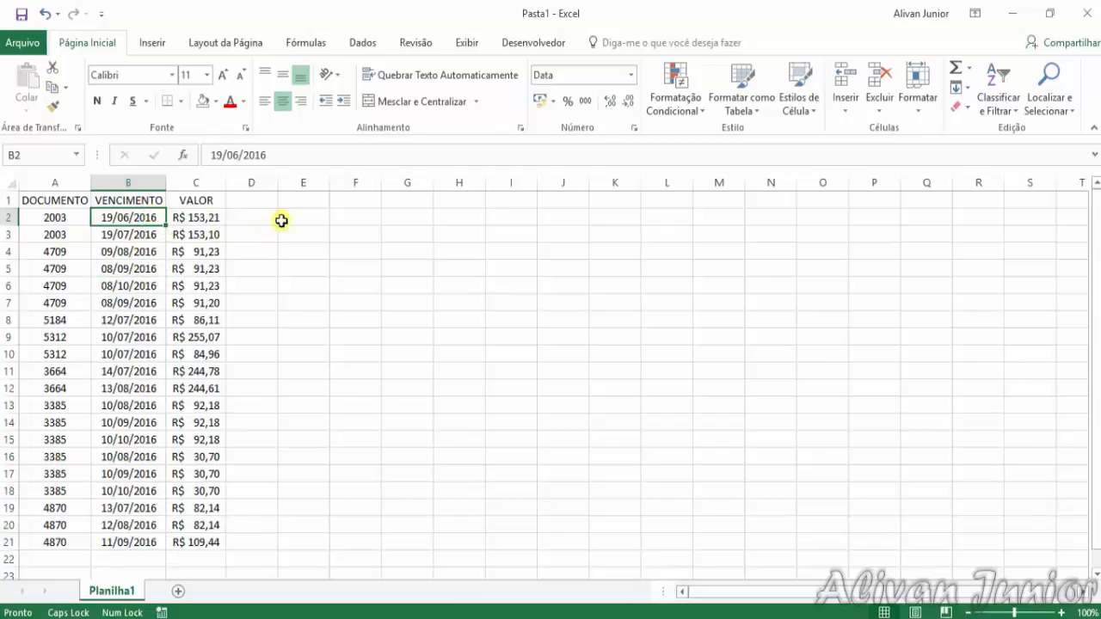
# Enter the label PERIODO in cell E2
pyautogui.click(352, 216)
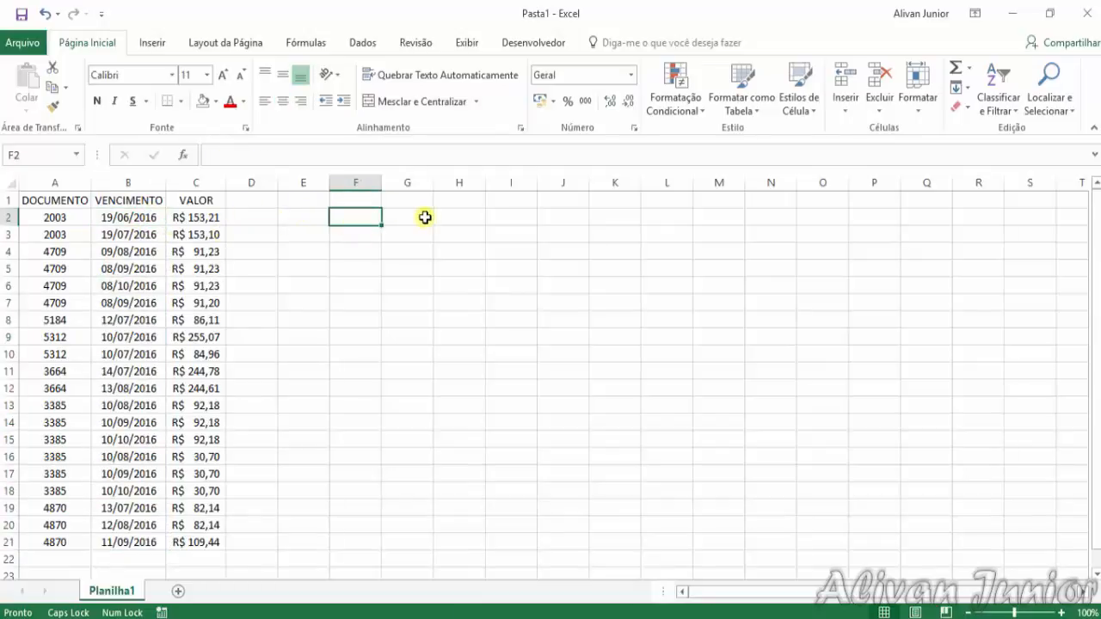
pyautogui.press('Left')
pyautogui.write('PERI')
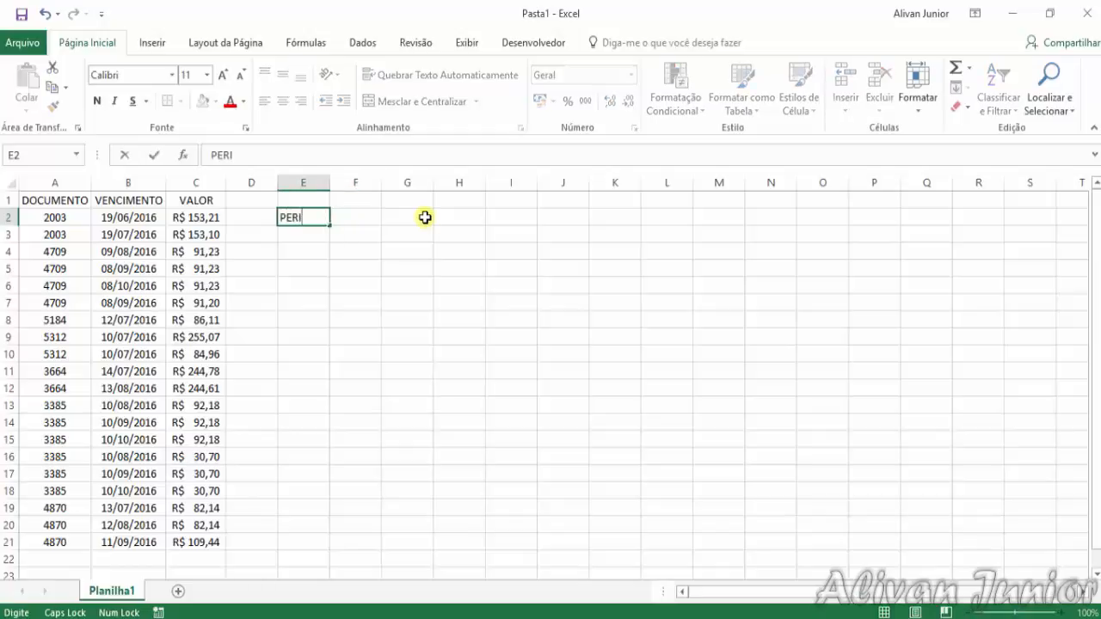
pyautogui.write('ODO')
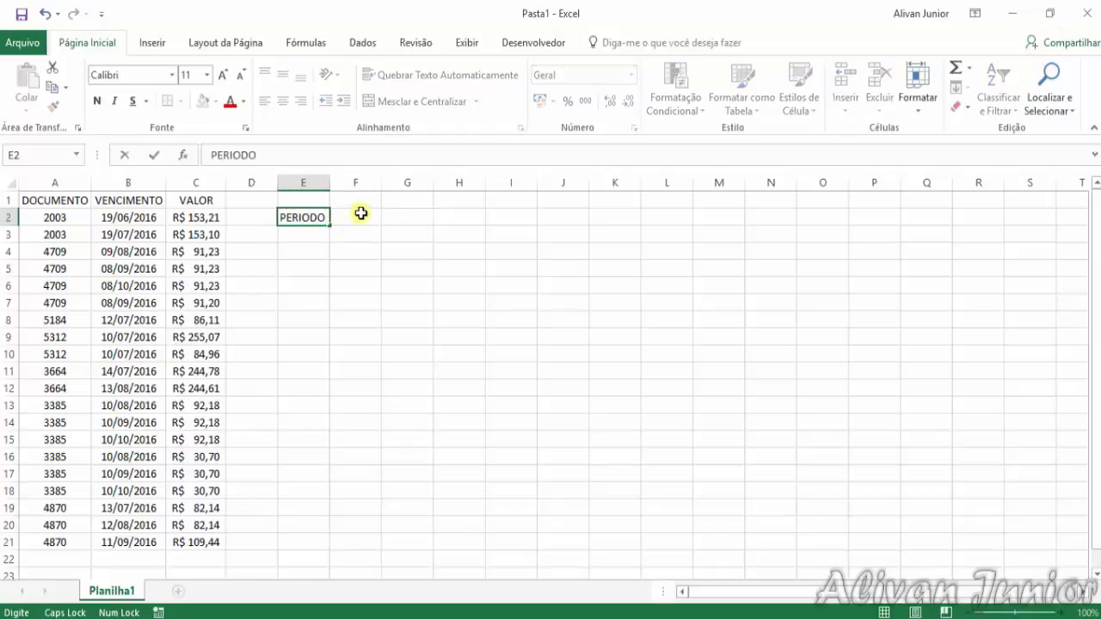
pyautogui.press('Return')
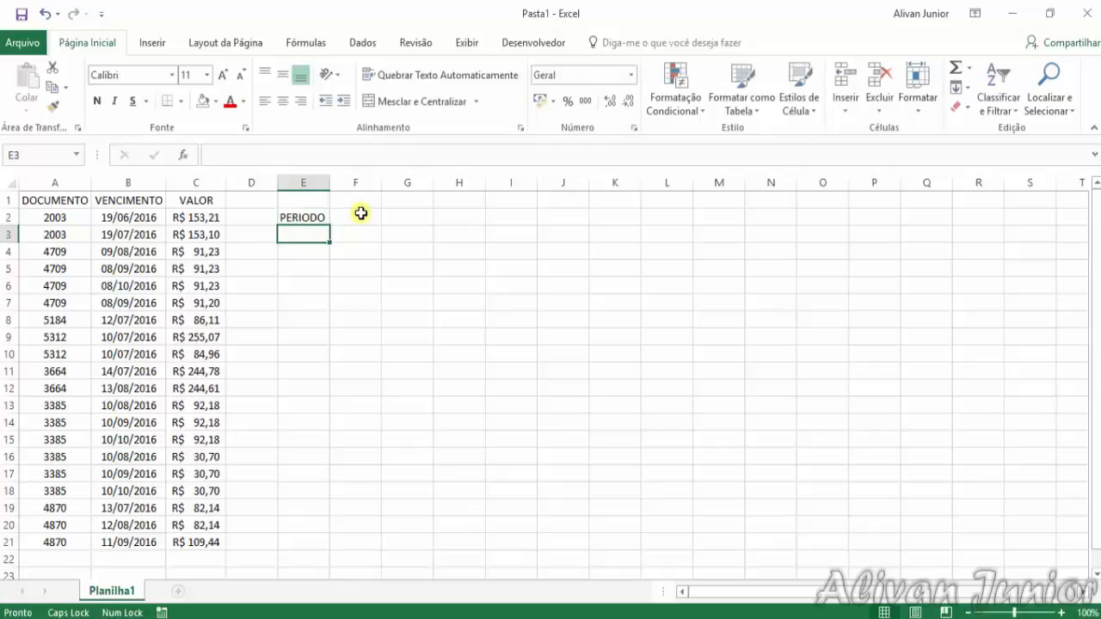
pyautogui.press('Up')
pyautogui.write('PERIOD')
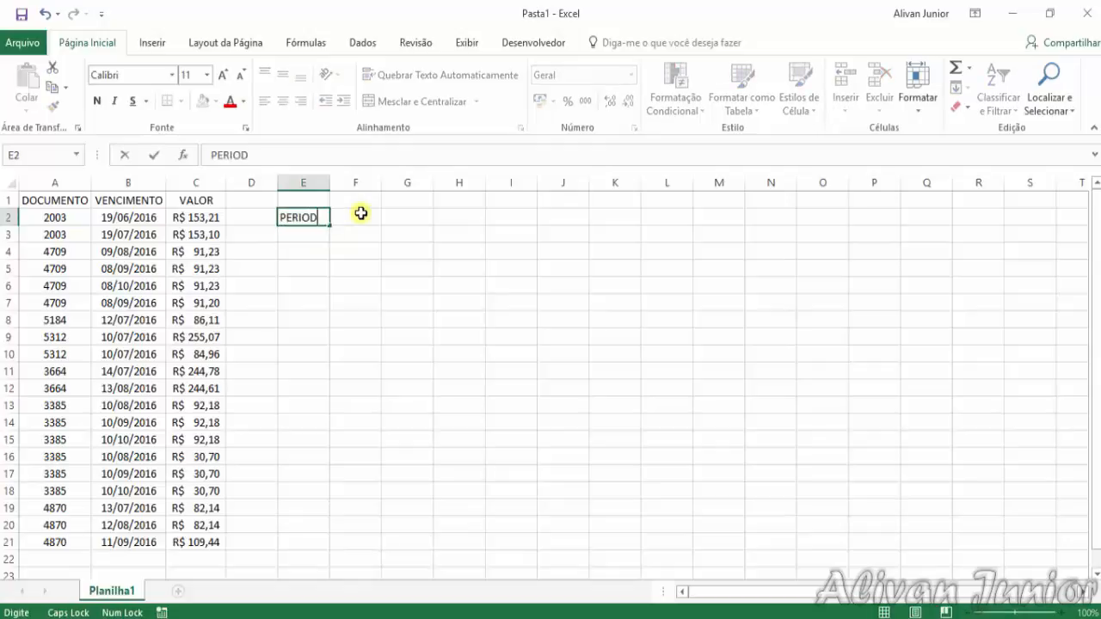
pyautogui.write('O')
pyautogui.press('Return')
# Add the period headings INICIAL in F1 and FINAL in G1
pyautogui.press('Up')
pyautogui.press('Right')
pyautogui.press('Up')
pyautogui.write('I')
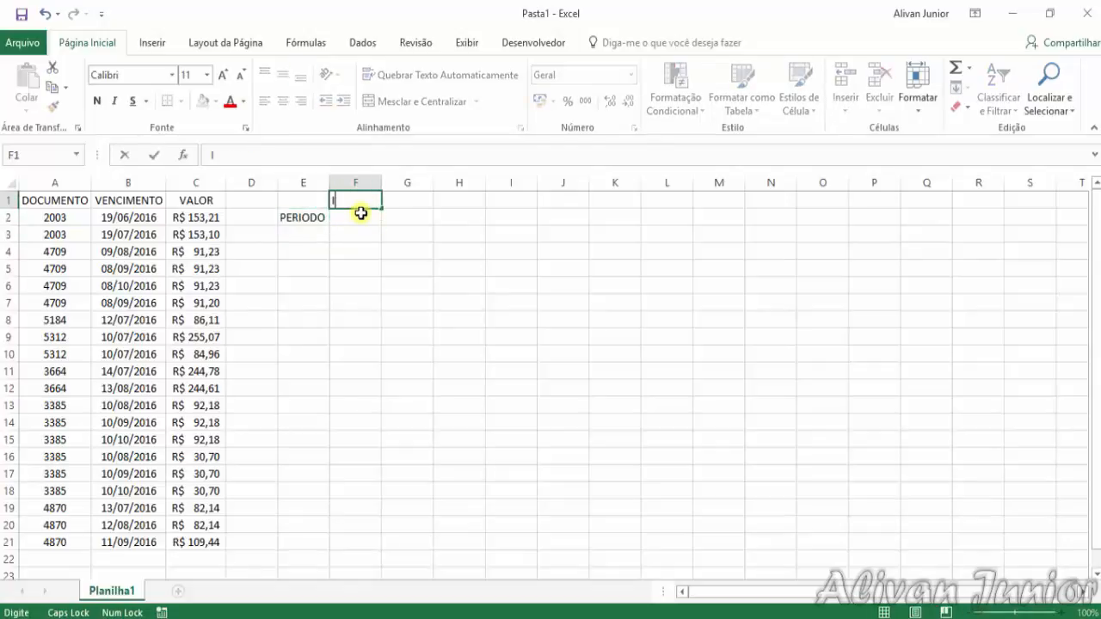
pyautogui.write('NICIAL')
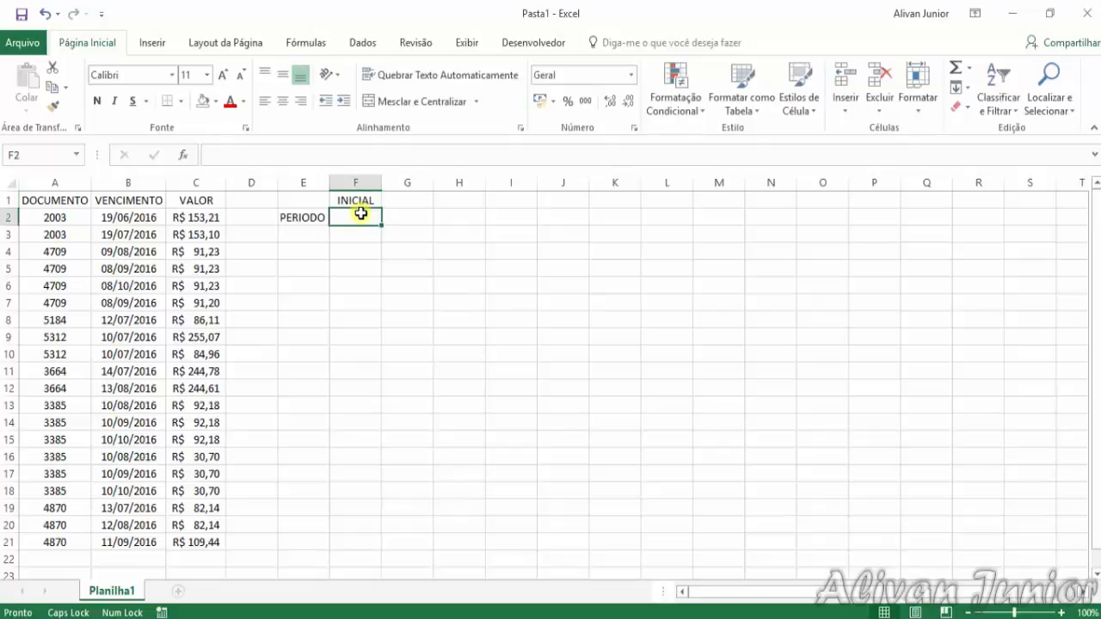
pyautogui.press('Right')
pyautogui.write('FINAL')
pyautogui.press('Return')
# Enter the label VALOR in cell E4, two rows below PERIODO
pyautogui.press('Up')
pyautogui.press('Down')
pyautogui.press('Down')
pyautogui.press('Down')
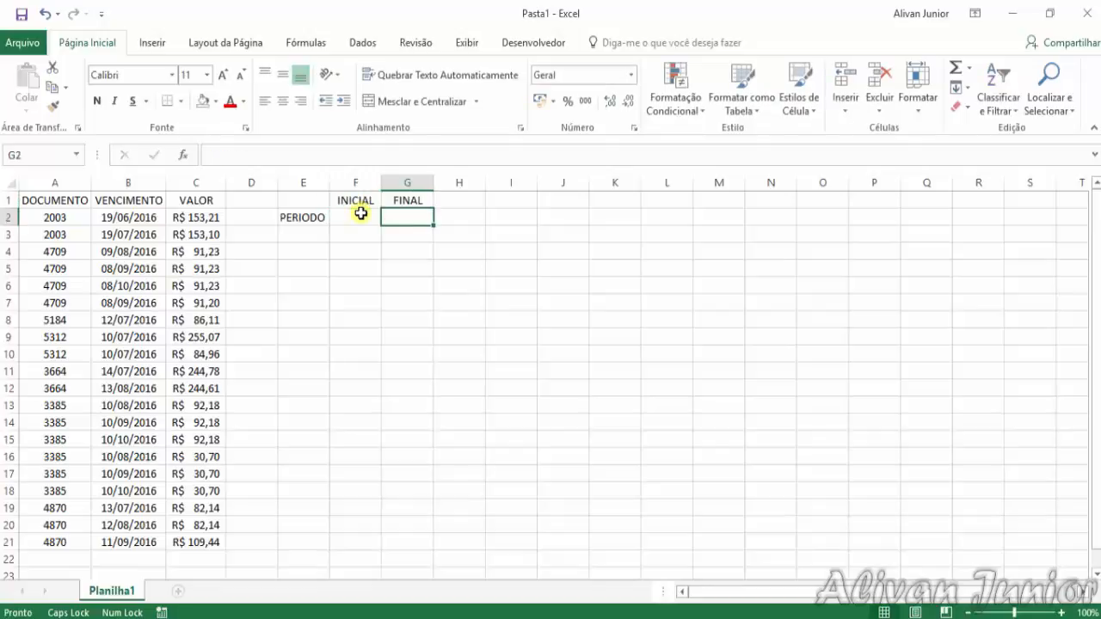
pyautogui.press('Left')
pyautogui.press('Left')
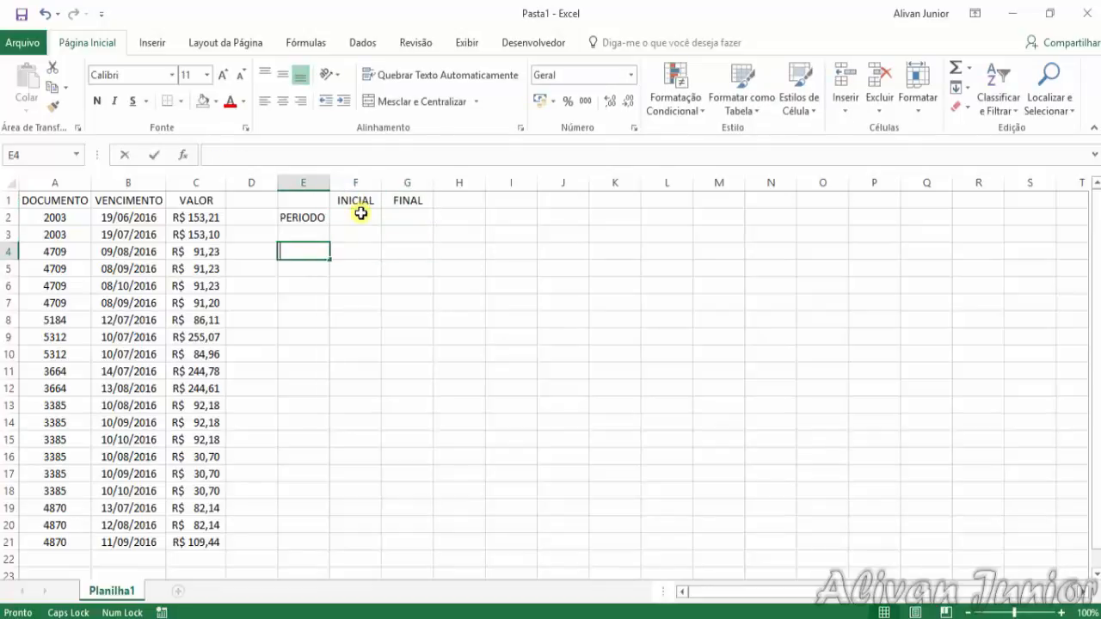
pyautogui.write('VALOR')
pyautogui.press('Return')
# Enter 01/06/2016 as the period's INICIAL date in F2
pyautogui.press('Up')
pyautogui.press('Up')
pyautogui.press('Up')
pyautogui.press('Right')
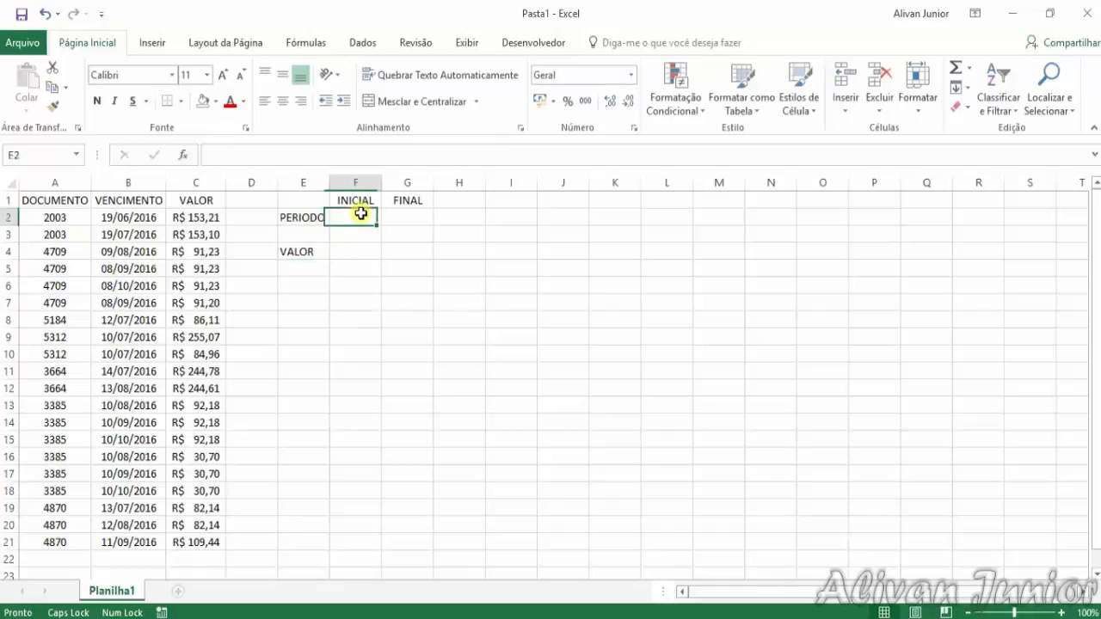
pyautogui.write('01/06/2016')
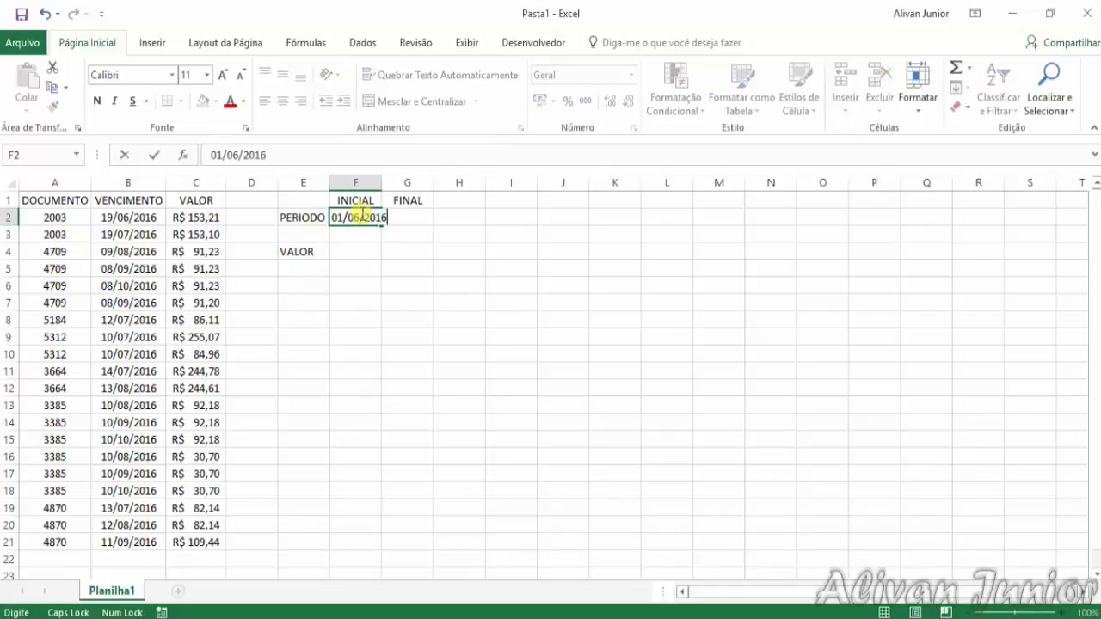
pyautogui.press('Tab')
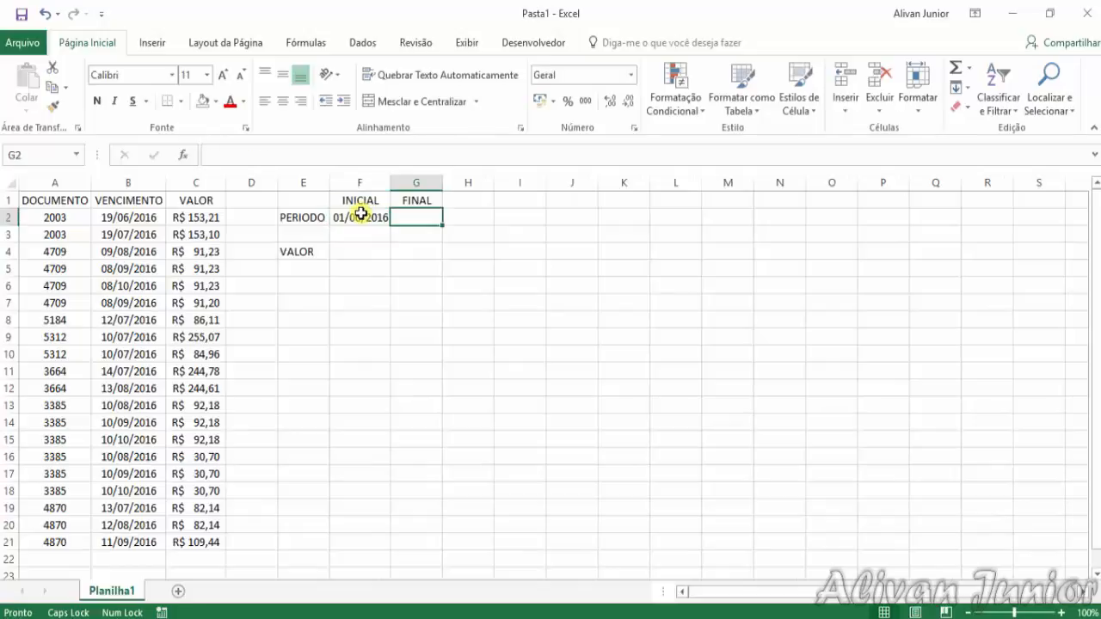
# Enter 31/08/2016 as the period's FINAL date in G2
pyautogui.write('31/08')
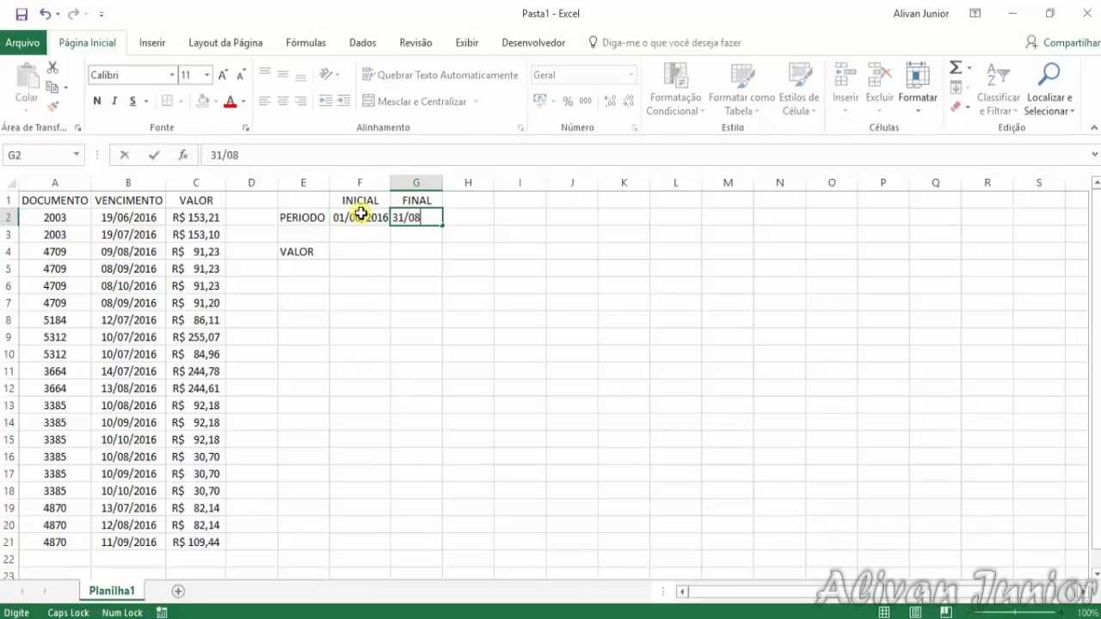
pyautogui.press('Return')
pyautogui.press('Up')
pyautogui.write('31/')
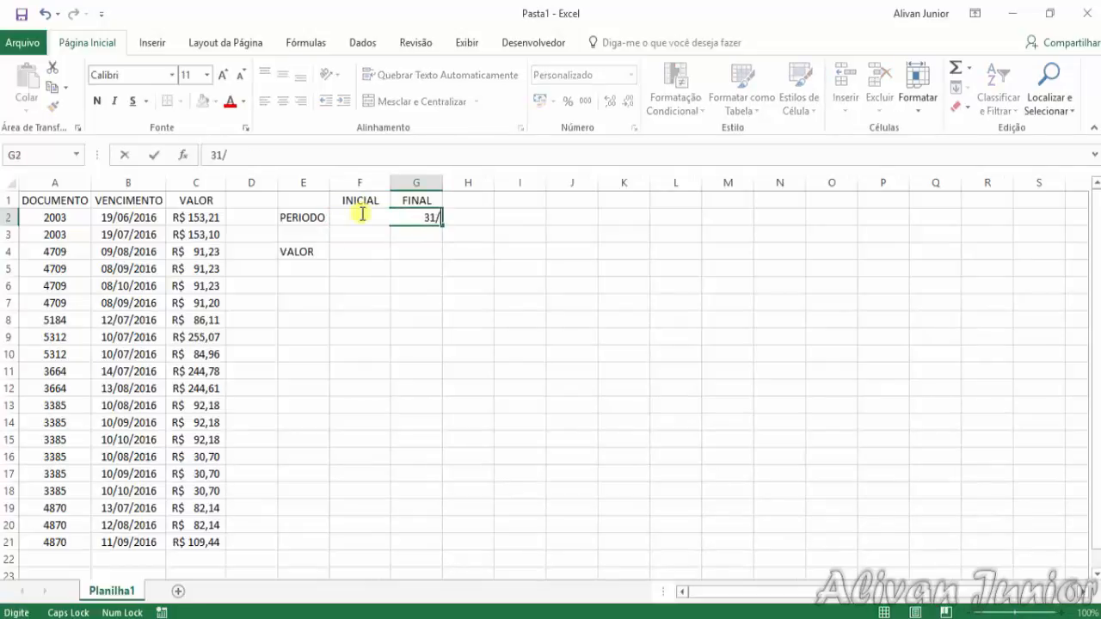
pyautogui.write('08/2016')
pyautogui.press('Return')
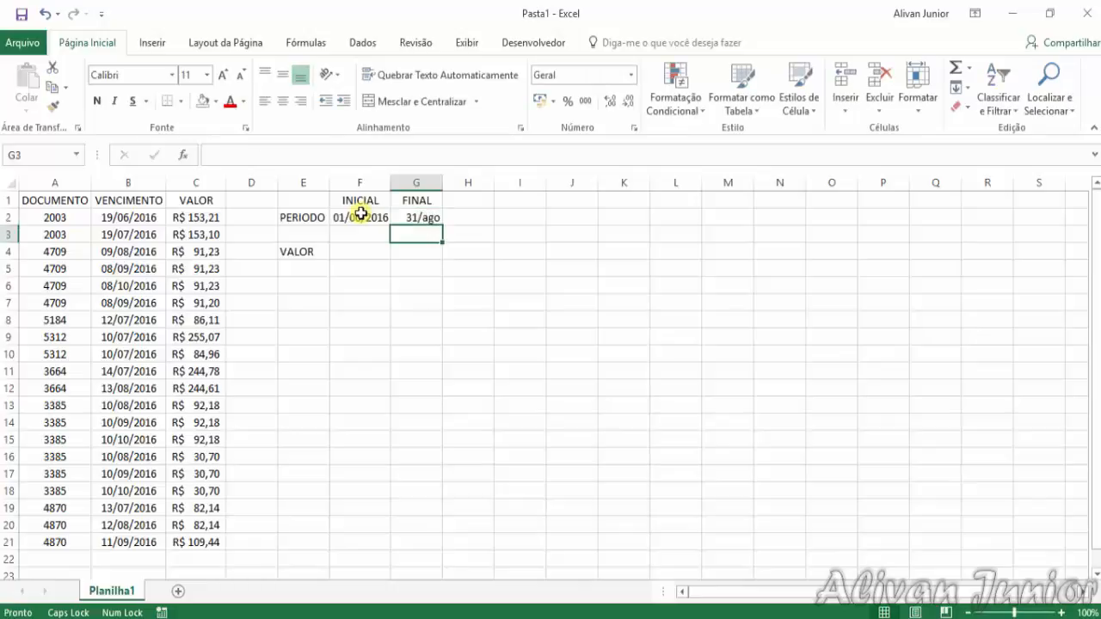
# Format the FINAL date in G2 as Data Abreviada
pyautogui.press('Up')
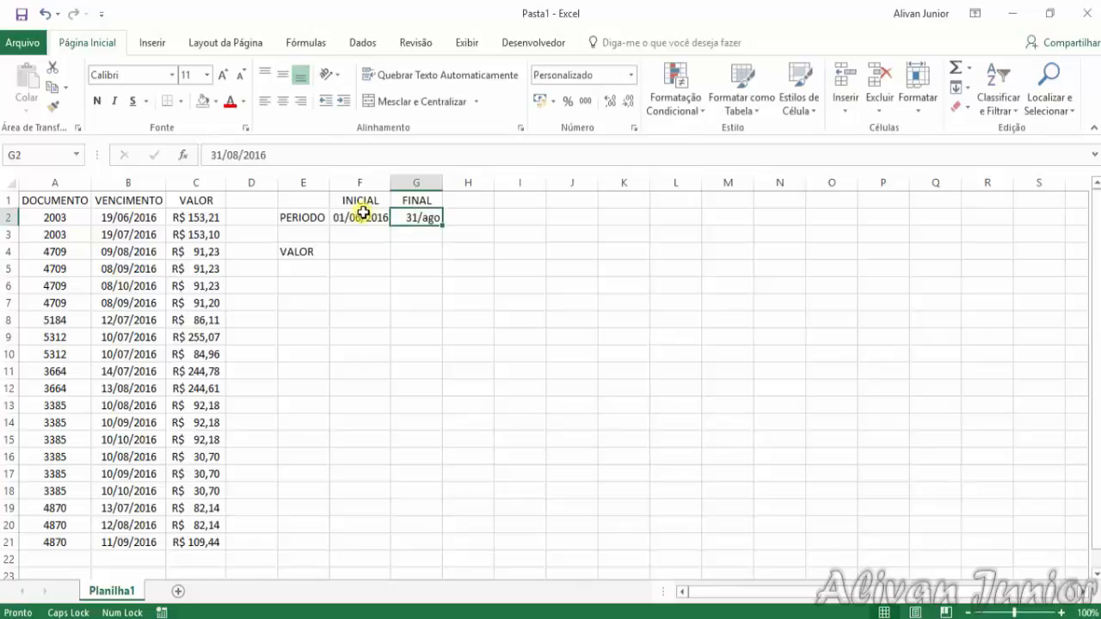
pyautogui.click(631, 75)
pyautogui.click(605, 250)
pyautogui.click(373, 290)
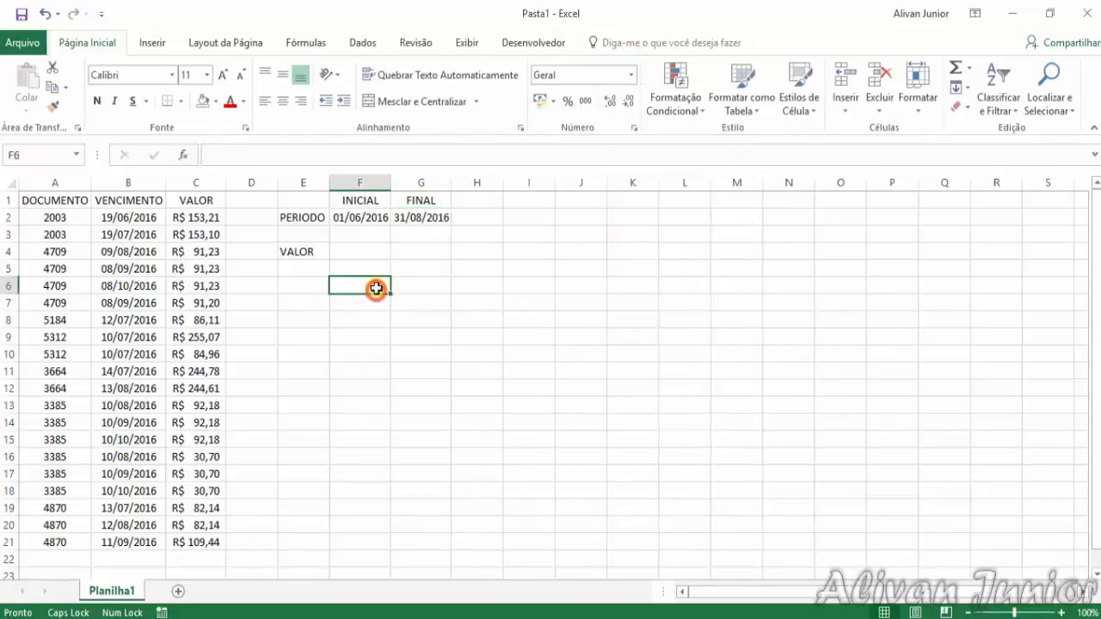
# Start a SOMASES formula in F4 with the VALOR amounts in C2:C21 as the sum range
pyautogui.click(359, 251)
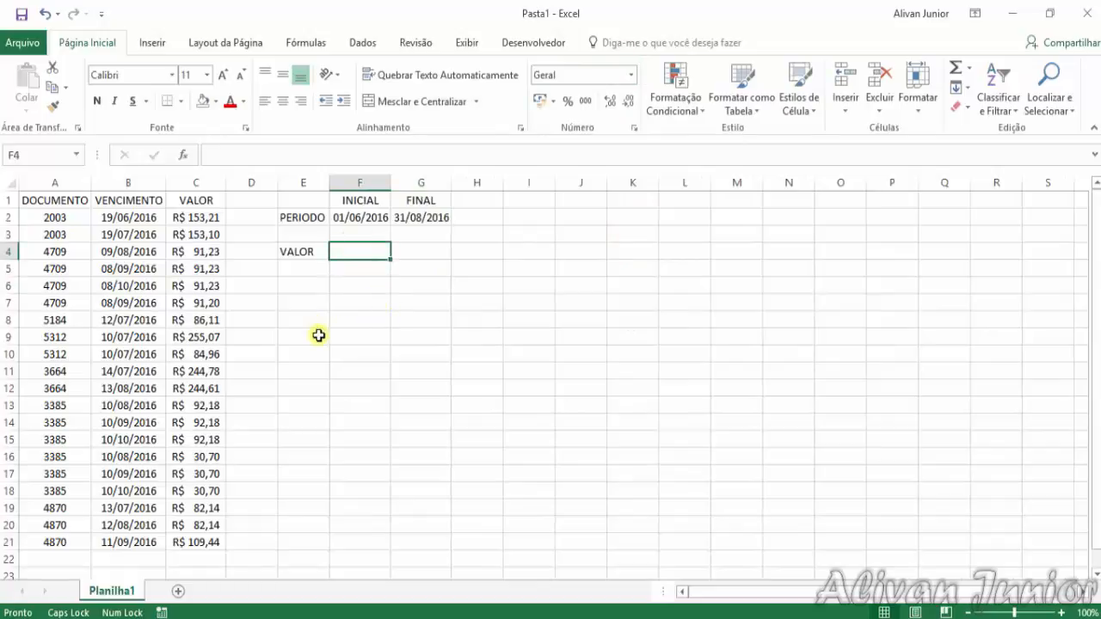
pyautogui.write('=')
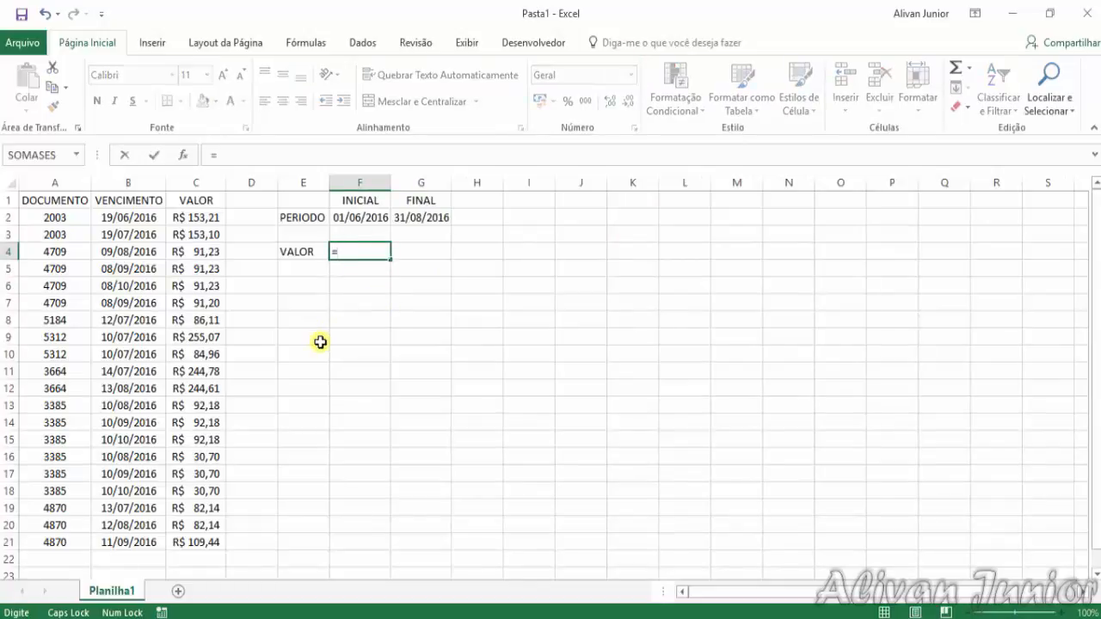
pyautogui.write('SOMASES(')
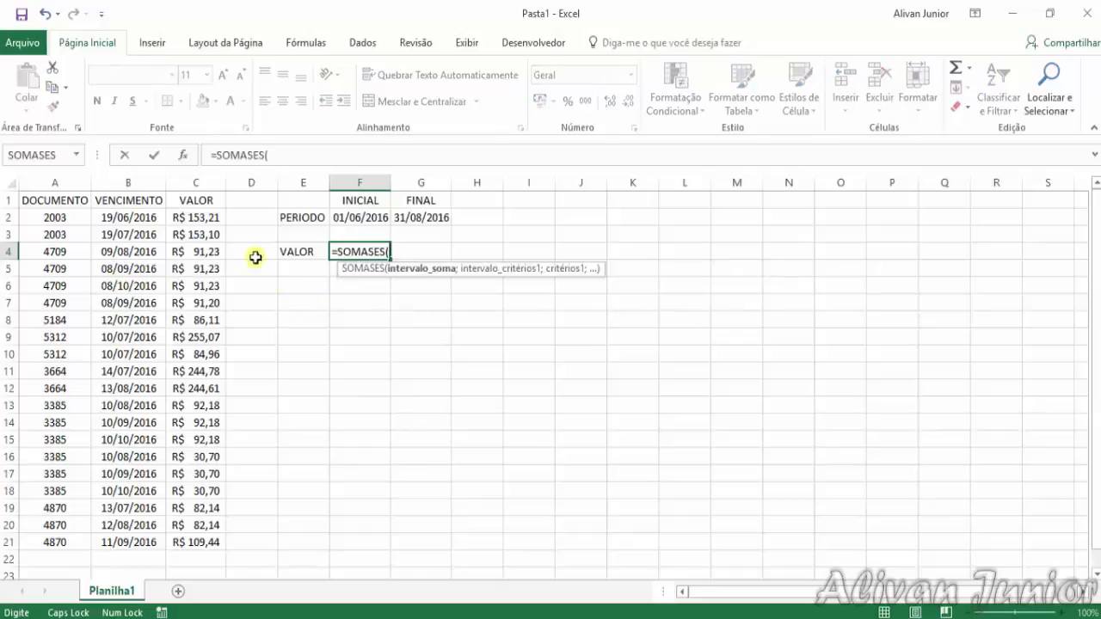
pyautogui.moveTo(204, 217); pyautogui.dragTo(187, 538)
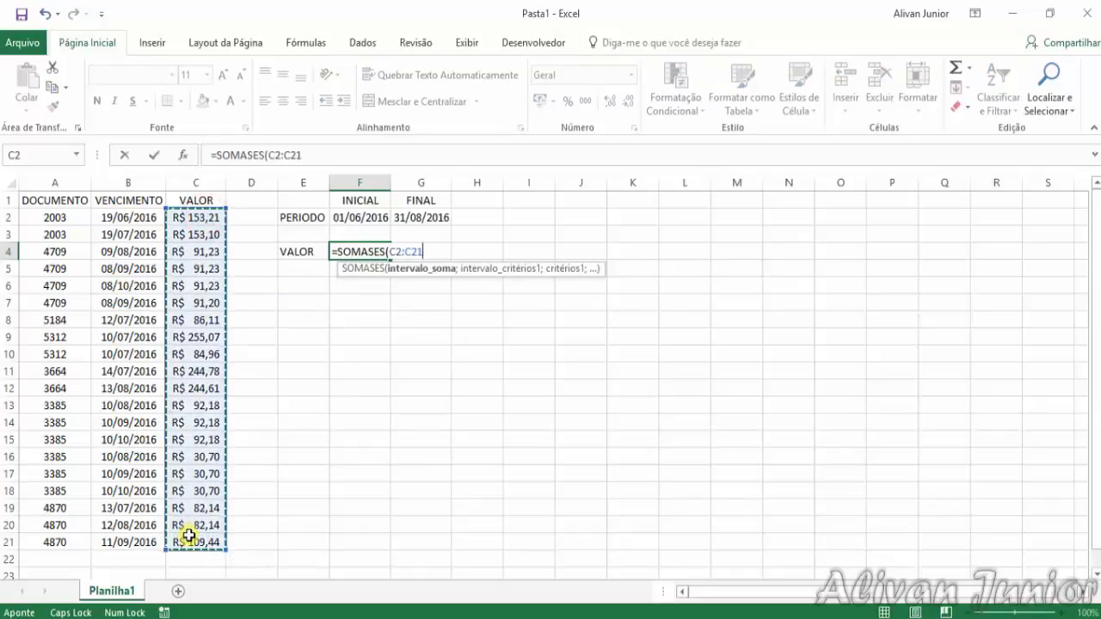
pyautogui.write(';')
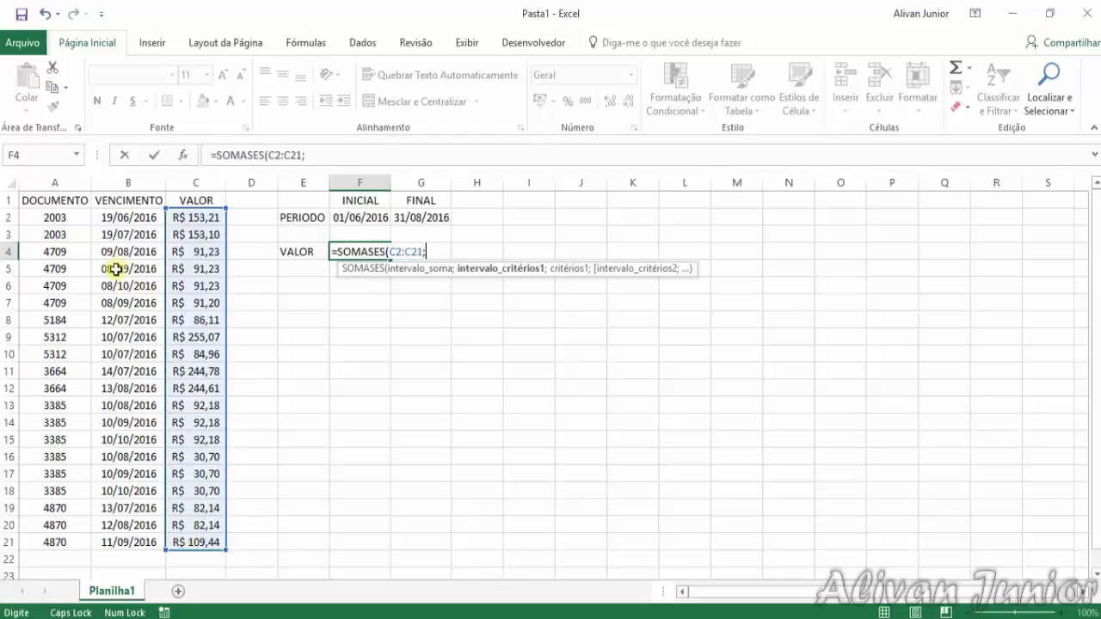
# Add the first SOMASES criterion: VENCIMENTO range B2:B21 with ">="&F2 for the INICIAL date
pyautogui.moveTo(130, 217); pyautogui.dragTo(134, 289)
pyautogui.moveTo(142, 524); pyautogui.dragTo(142, 541)
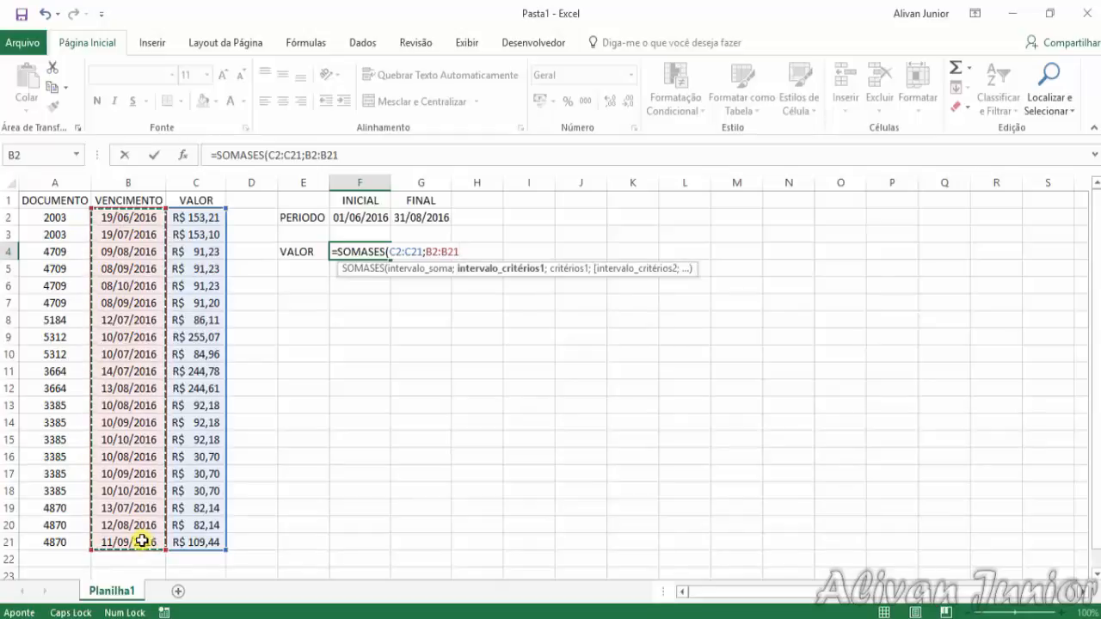
pyautogui.write(';">=')
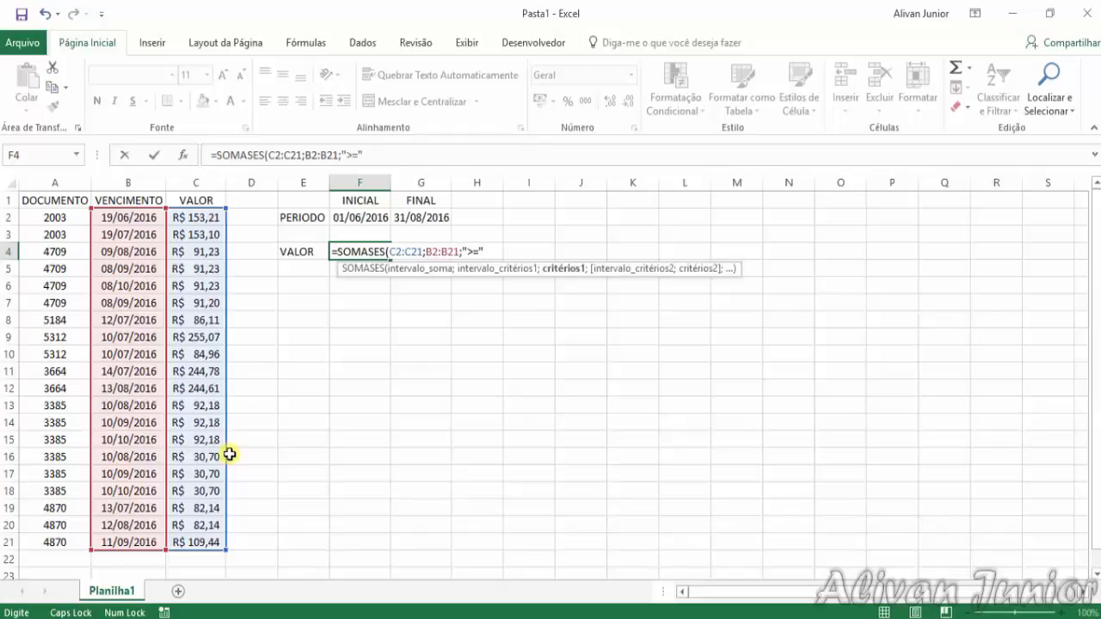
pyautogui.write('&')
pyautogui.click(338, 219)
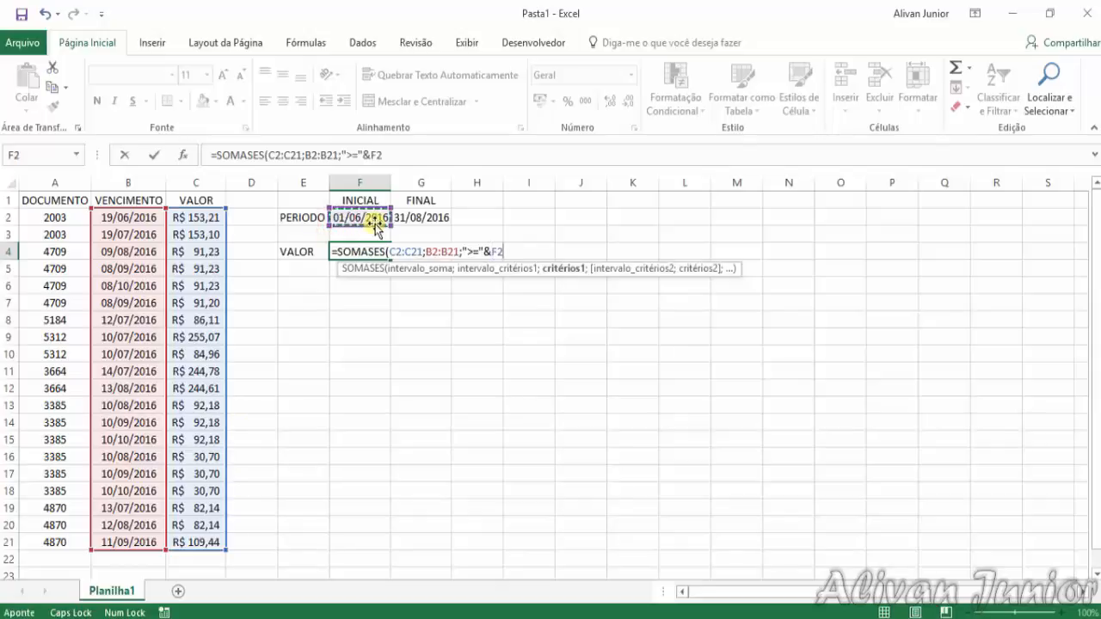
pyautogui.write(';')
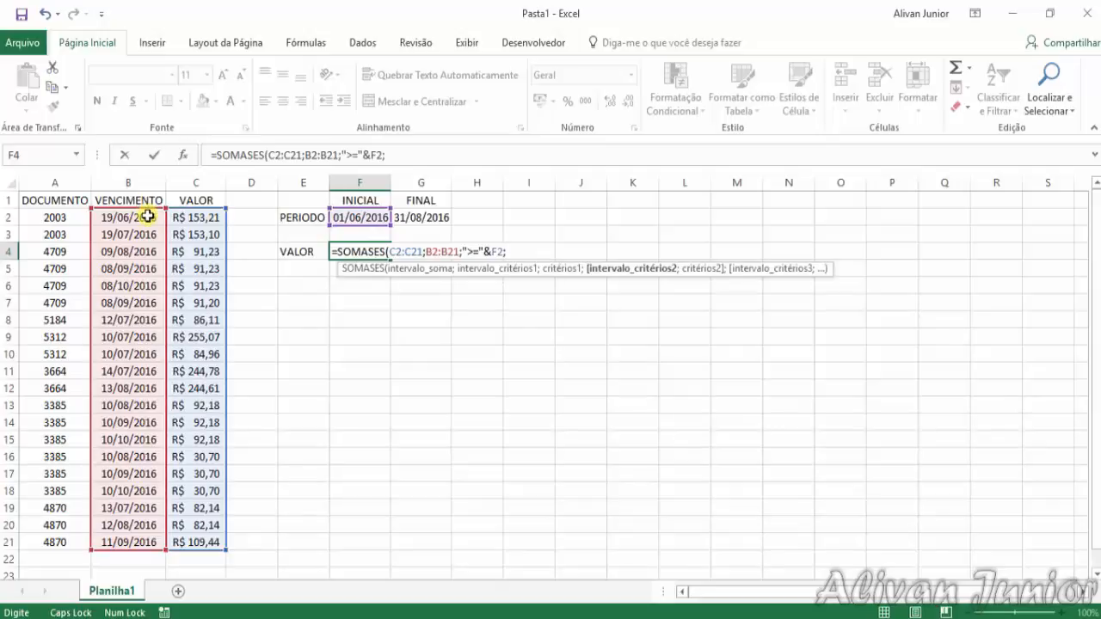
# Add the second criterion, B2:B21 with "<="&G2 for the FINAL date, and complete the SOMASES formula
pyautogui.moveTo(146, 217); pyautogui.dragTo(138, 542)
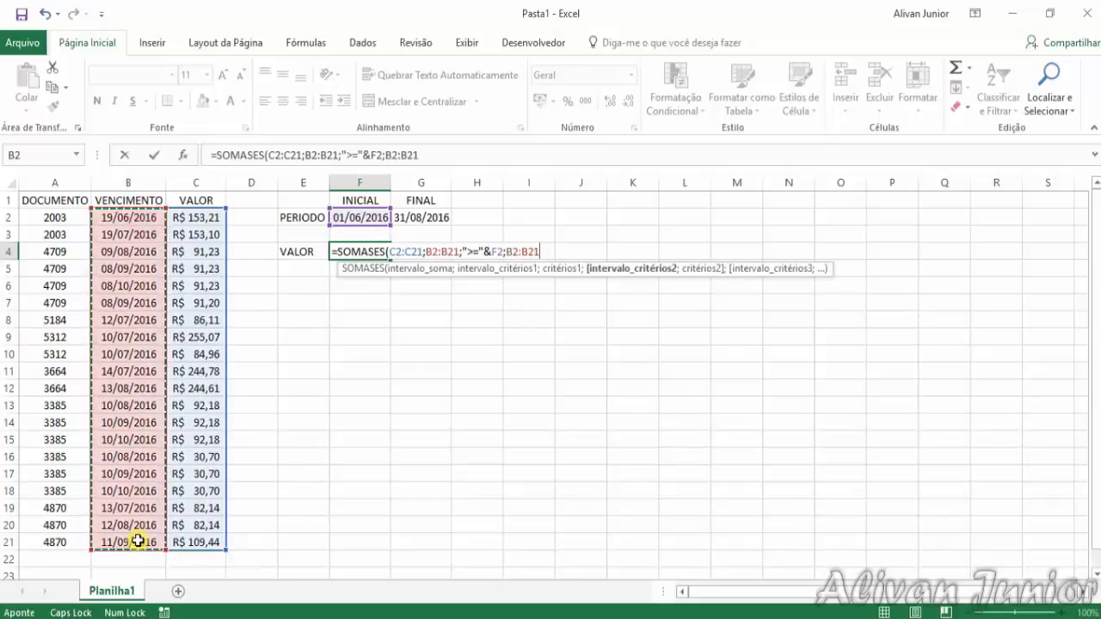
pyautogui.write(';"<=')
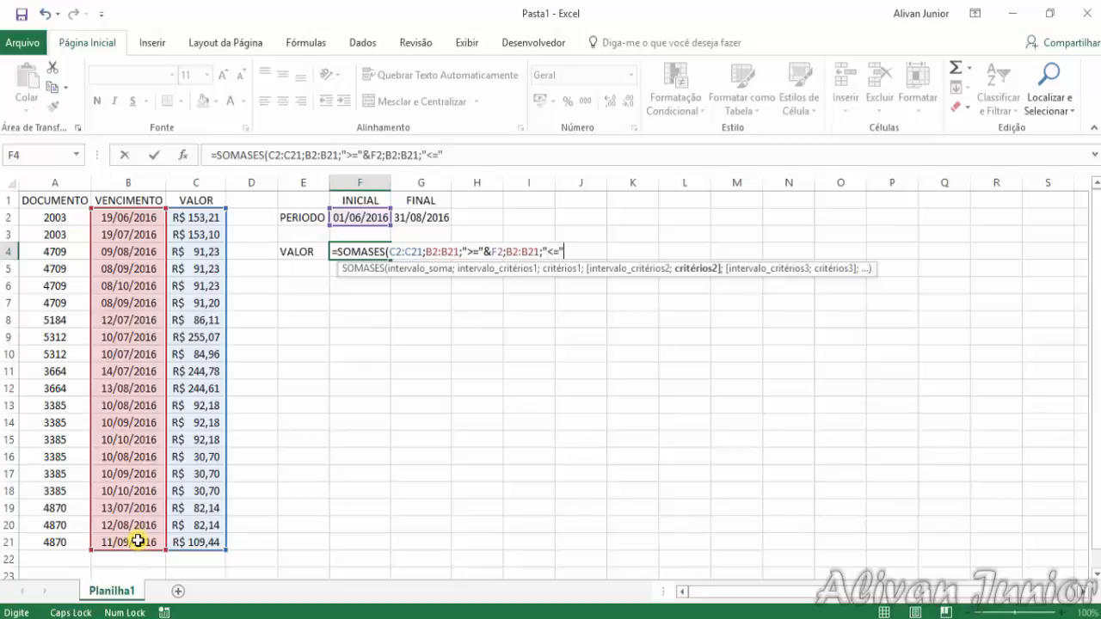
pyautogui.write('&')
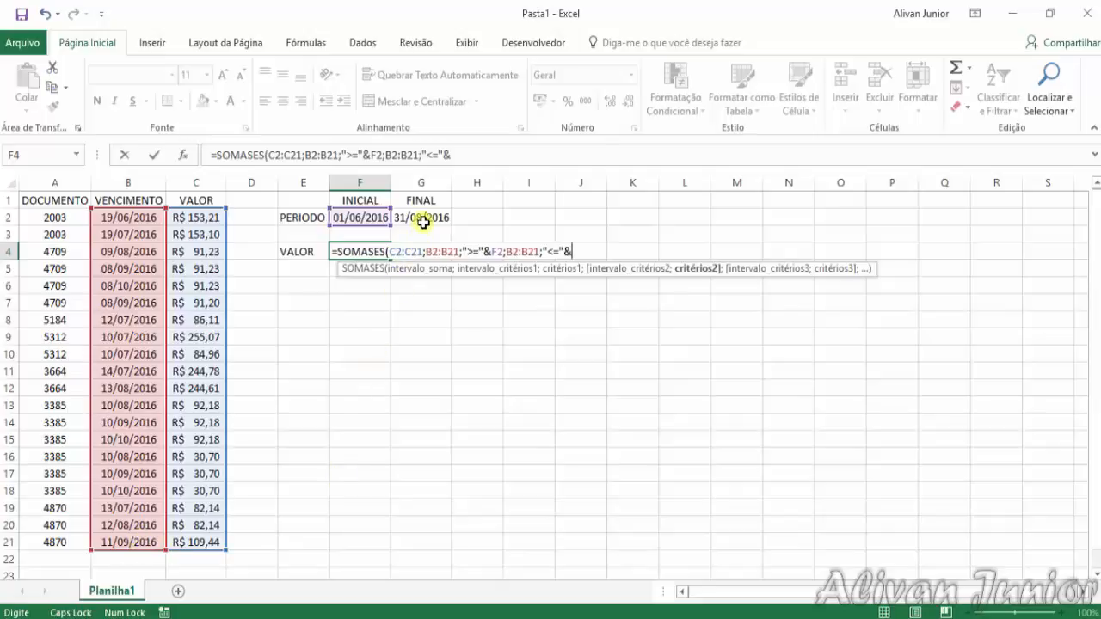
pyautogui.click(423, 217)
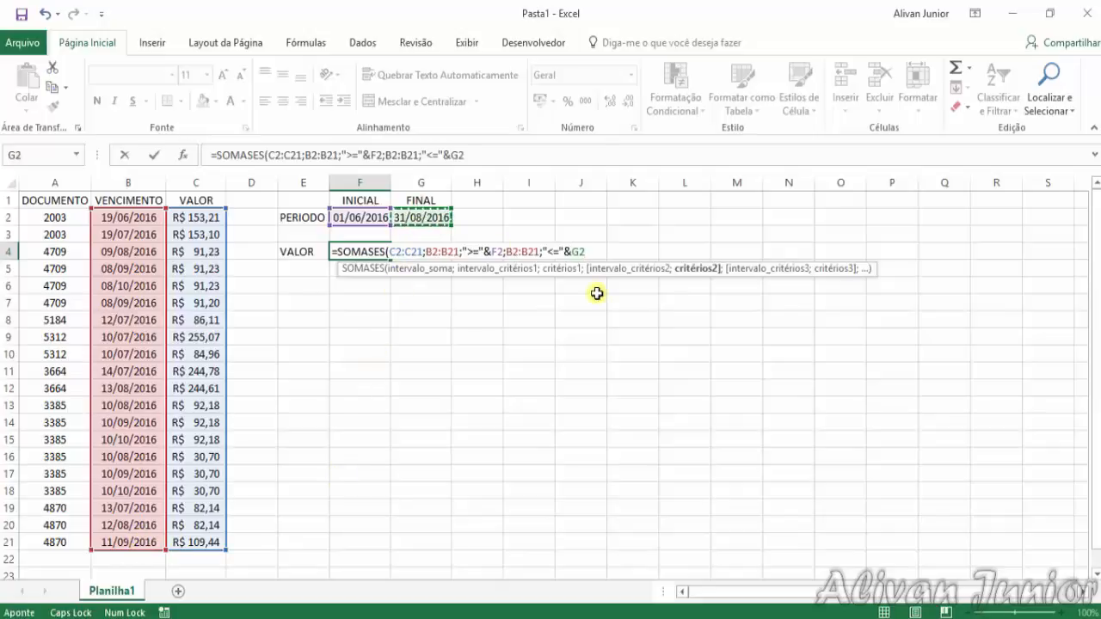
pyautogui.write(')')
pyautogui.press('Return')
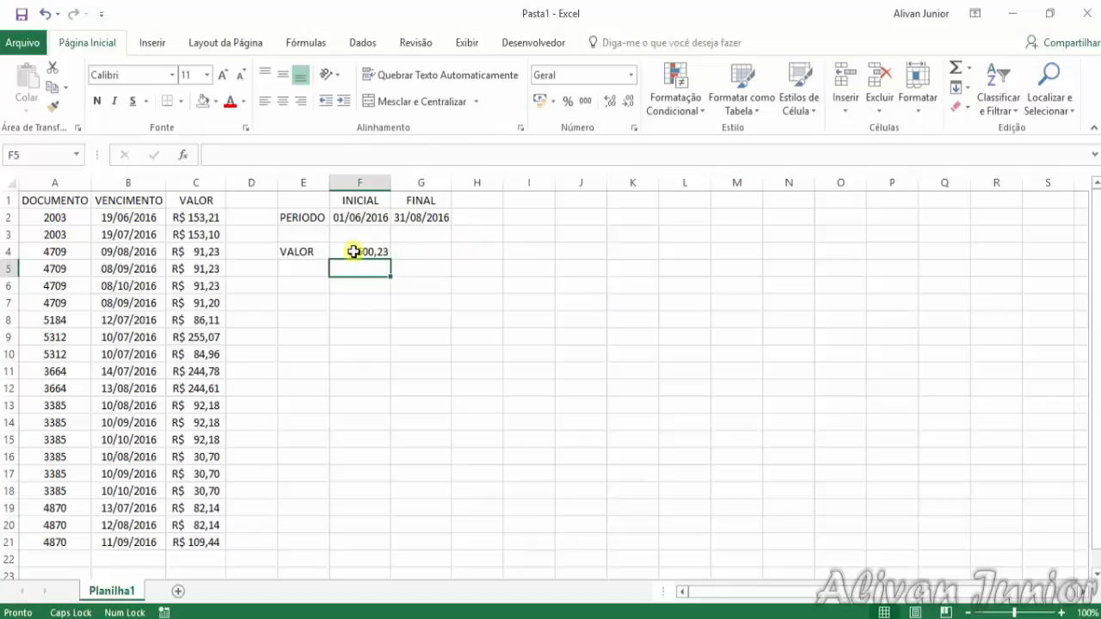
# Format the SOMASES total in F4 as Contábil
pyautogui.click(358, 251)
pyautogui.click(570, 76)
pyautogui.click(631, 75)
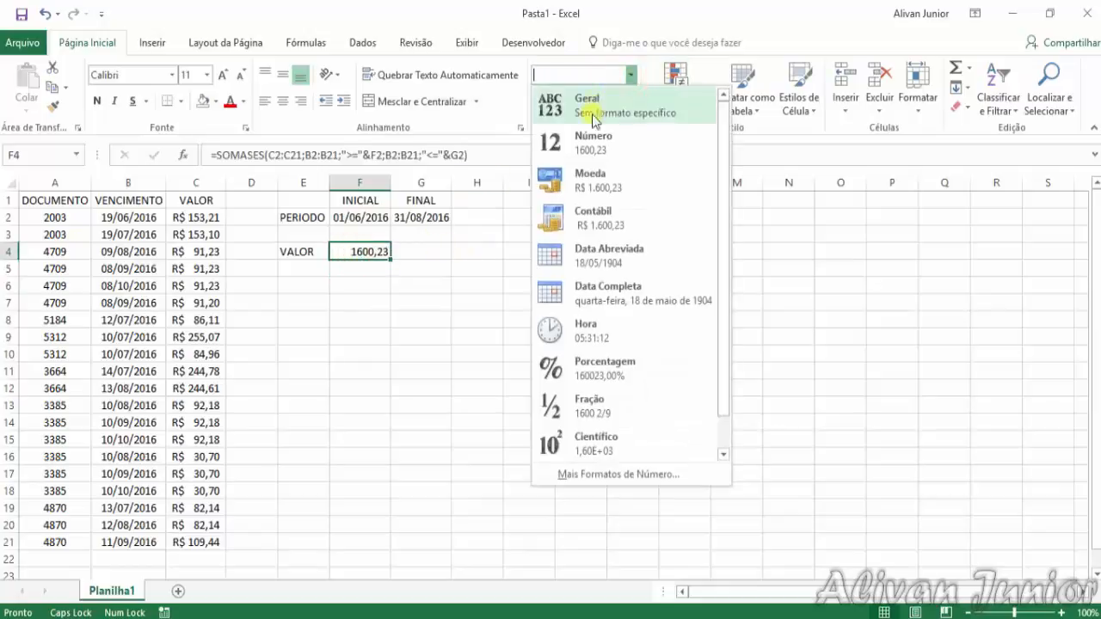
pyautogui.click(593, 215)
pyautogui.click(392, 356)
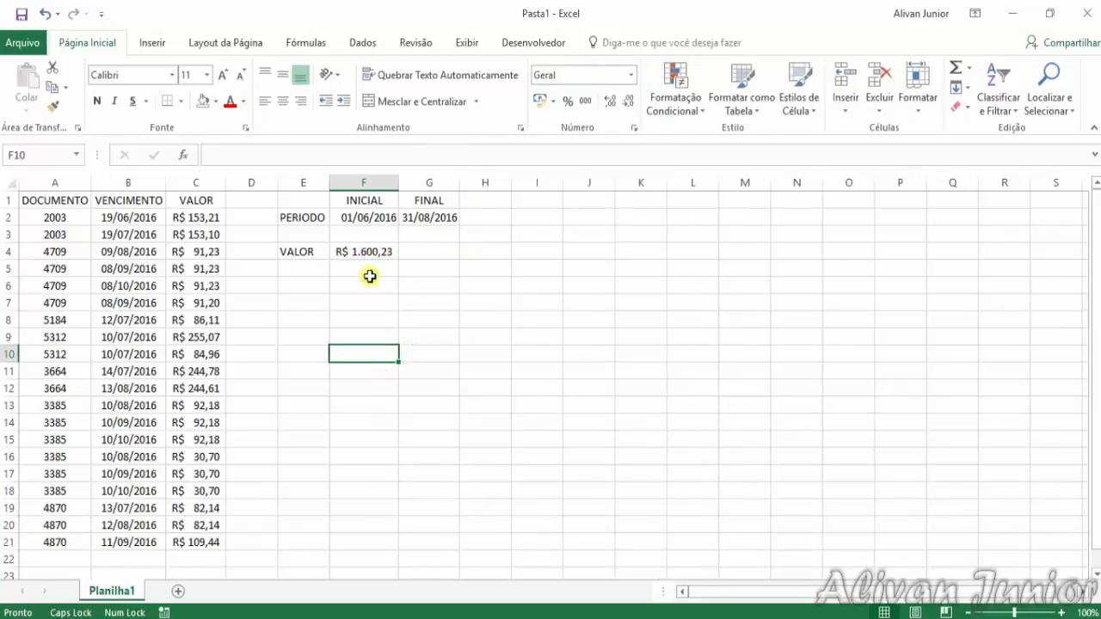
# Change the period's FINAL date in G2 to 30/06/2016
pyautogui.click(428, 223)
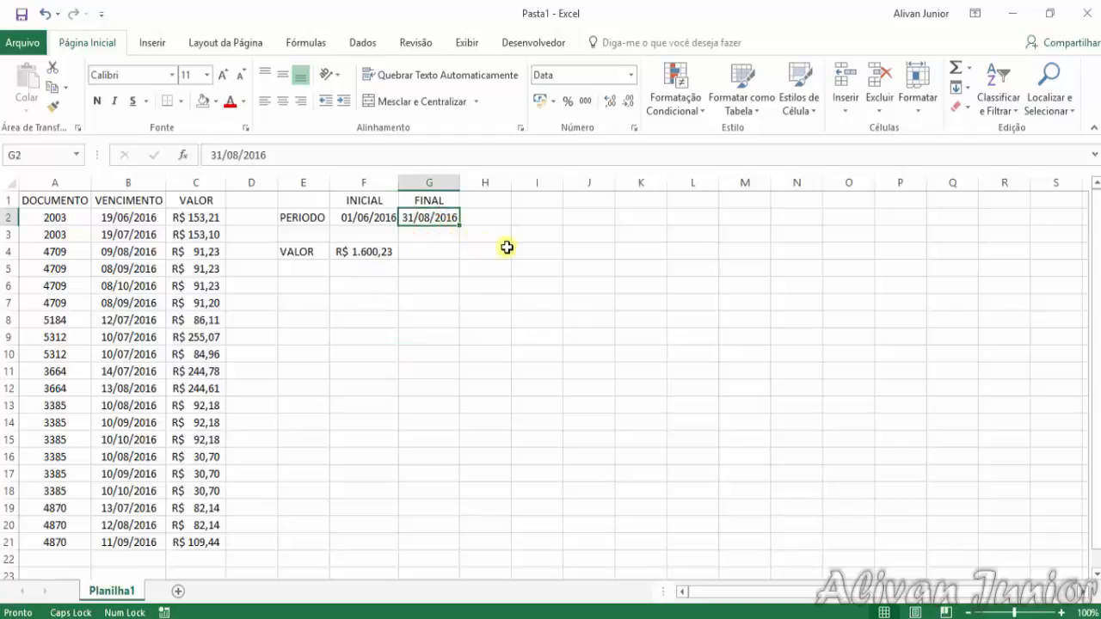
pyautogui.write('30/06')
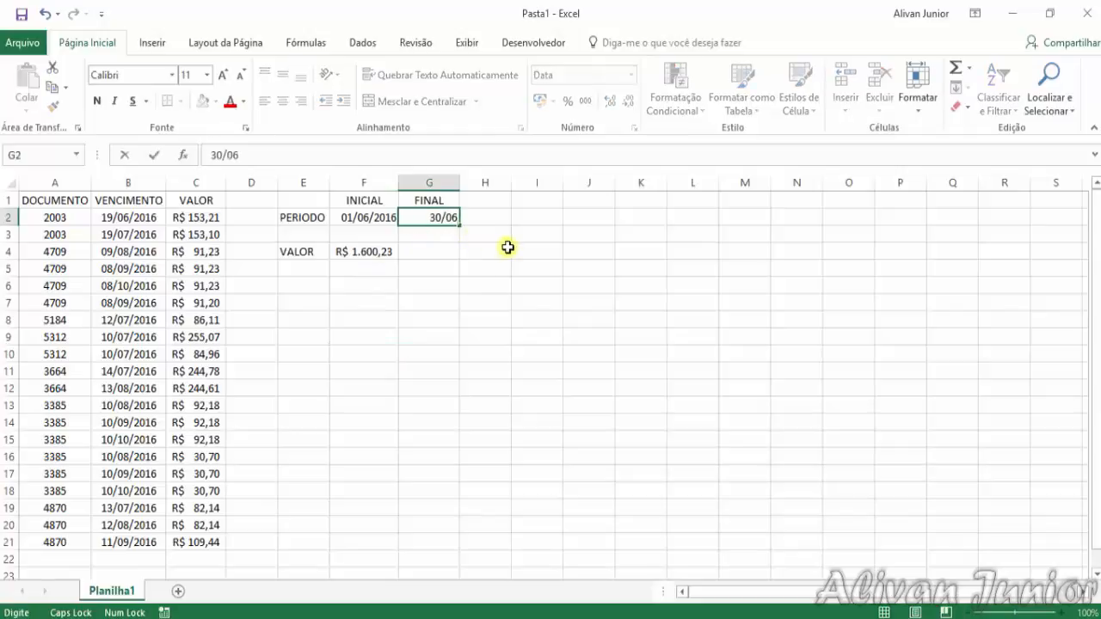
pyautogui.press('Return')
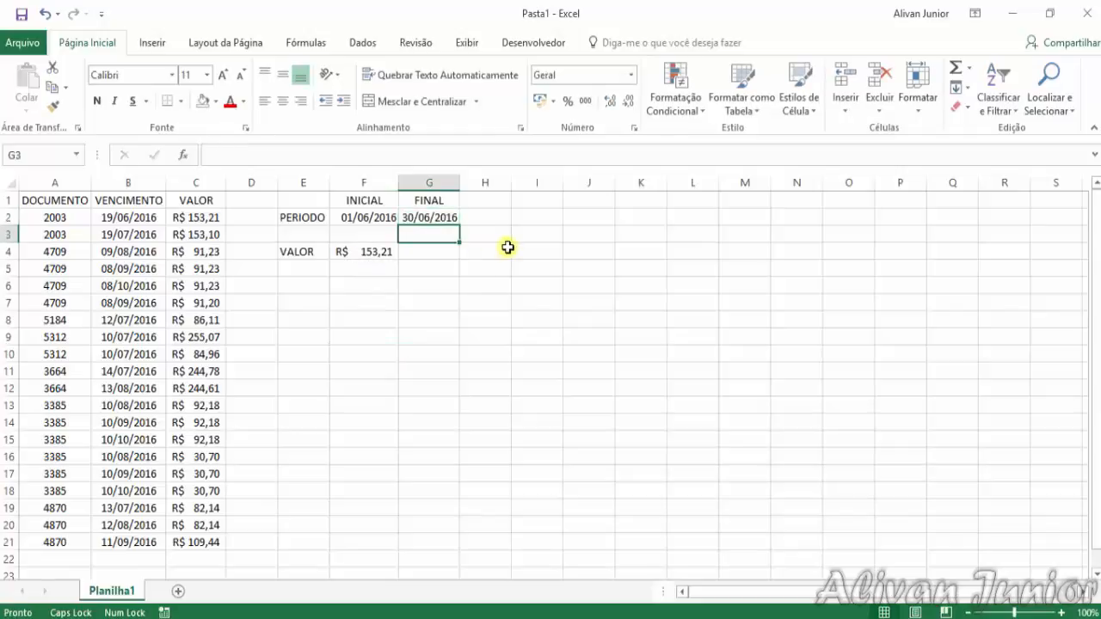
# Check the total in F4 against the VALOR in C2, the period dates in F2:G2 and the VENCIMENTO dates in B2:B21
pyautogui.click(381, 250)
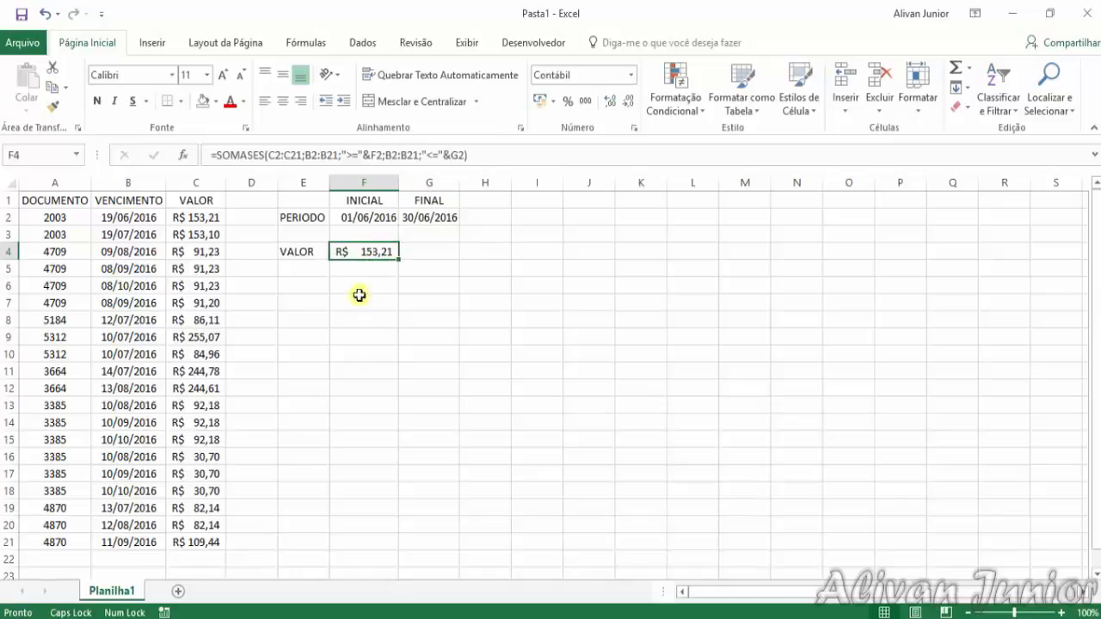
pyautogui.click(213, 217)
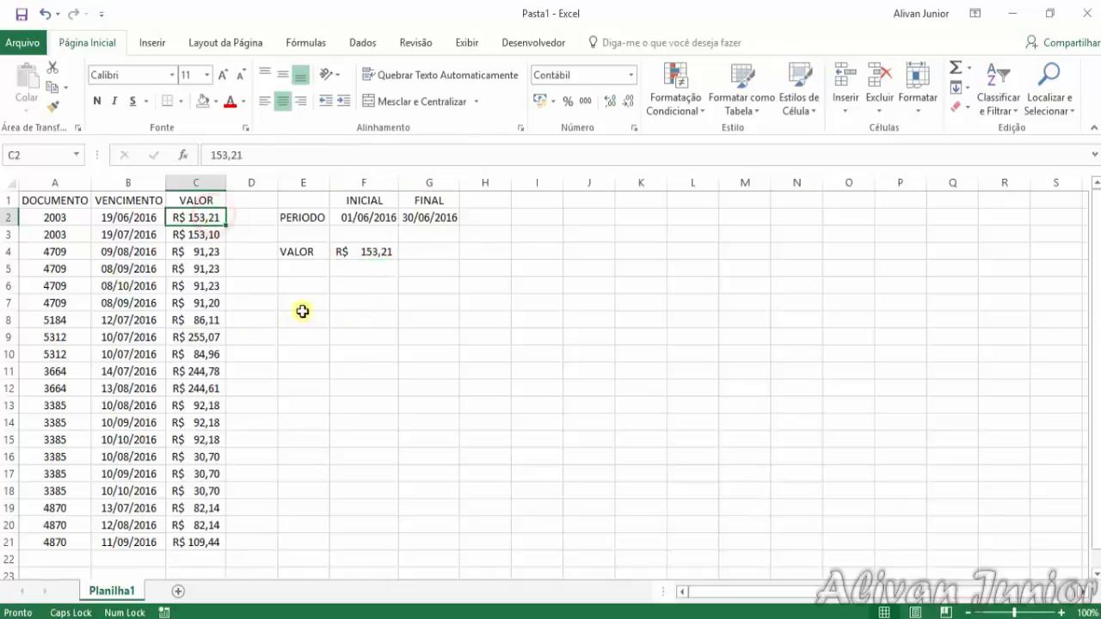
pyautogui.click(366, 241)
pyautogui.click(371, 256)
pyautogui.click(376, 339)
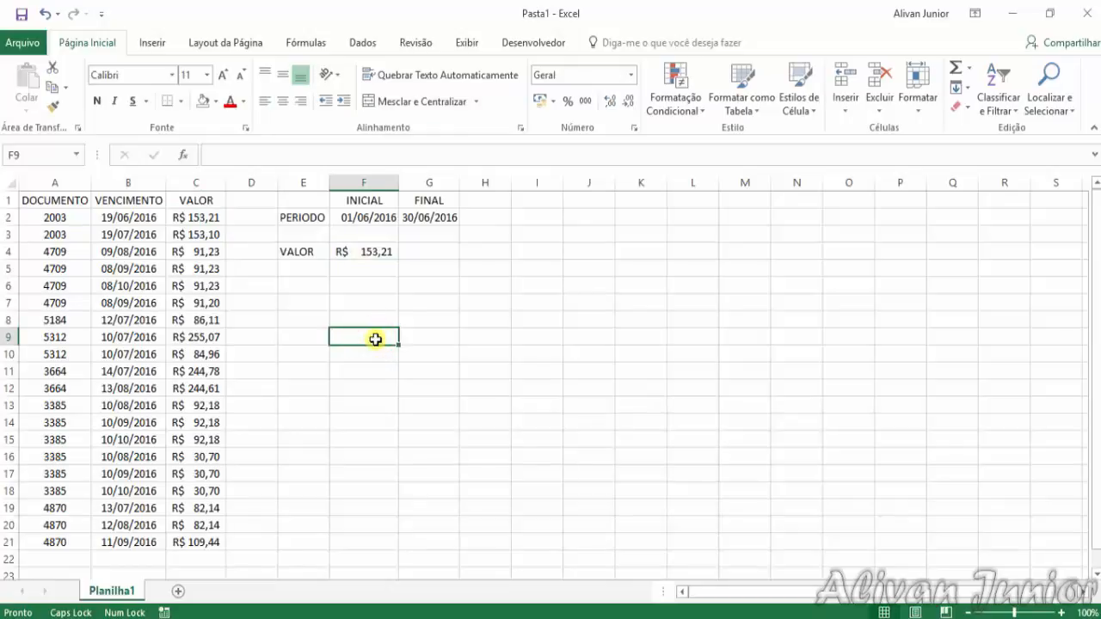
pyautogui.click(378, 251)
pyautogui.click(389, 221)
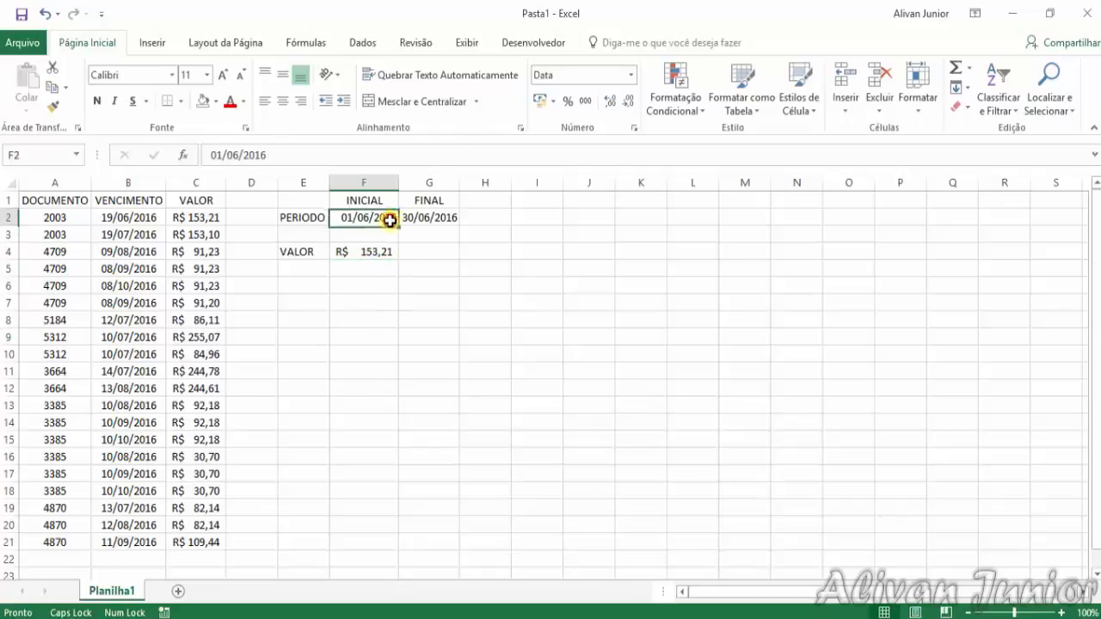
pyautogui.click(418, 220)
pyautogui.click(371, 220)
pyautogui.click(298, 220)
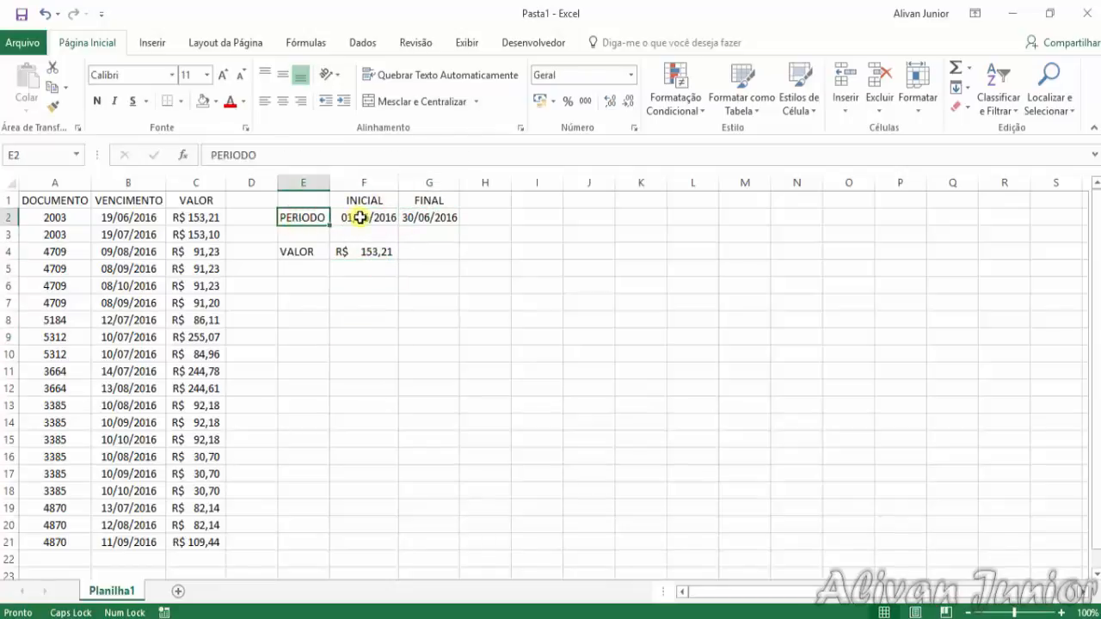
pyautogui.click(360, 218)
pyautogui.click(446, 215)
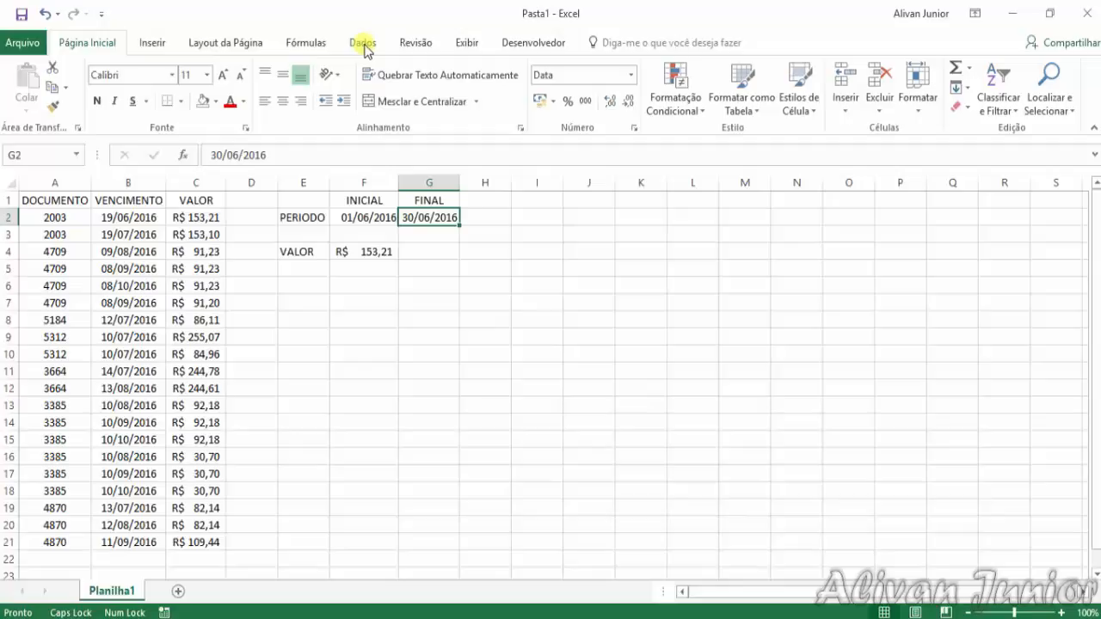
pyautogui.moveTo(138, 217); pyautogui.dragTo(149, 545)
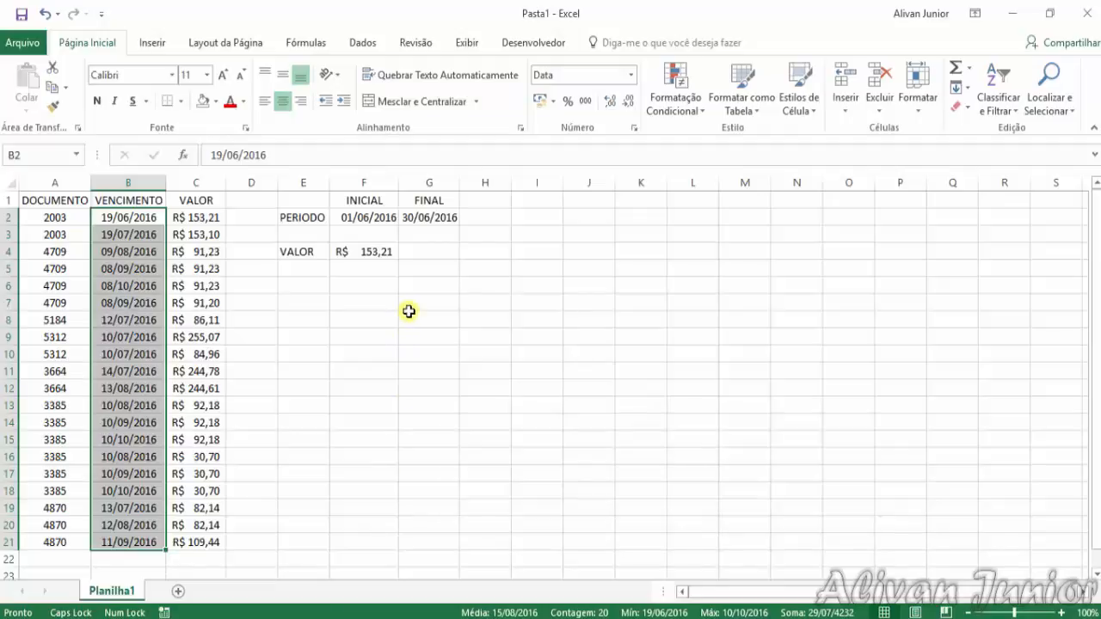
pyautogui.click(420, 316)
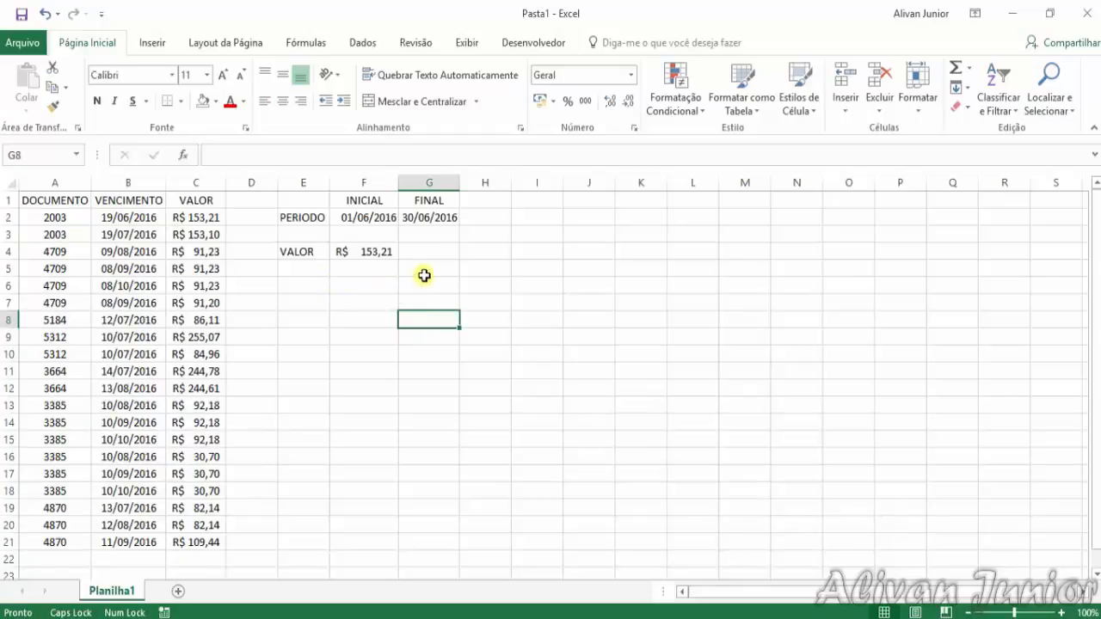
# Convert the range A1:C21 into a table with headers, removing its external data connections
pyautogui.click(84, 206)
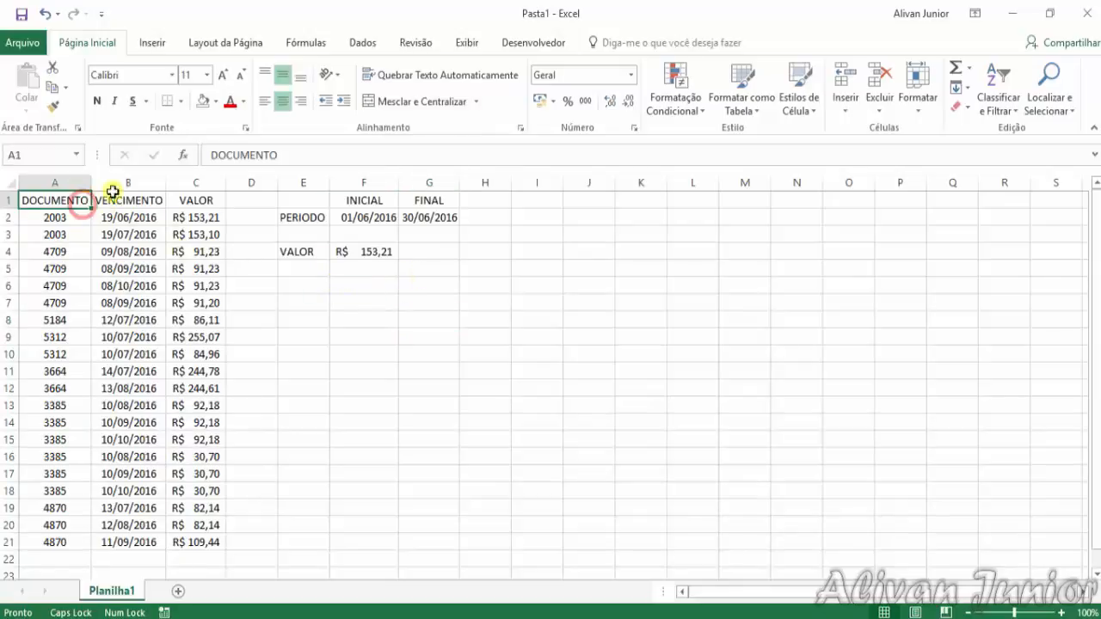
pyautogui.click(159, 40)
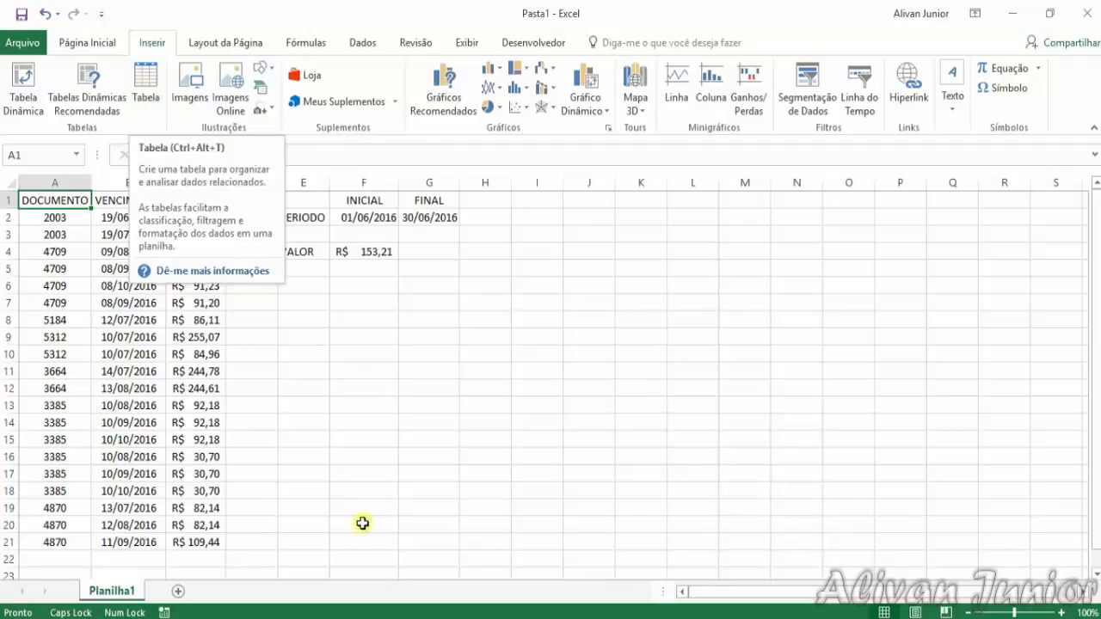
pyautogui.click(365, 456)
pyautogui.click(83, 206)
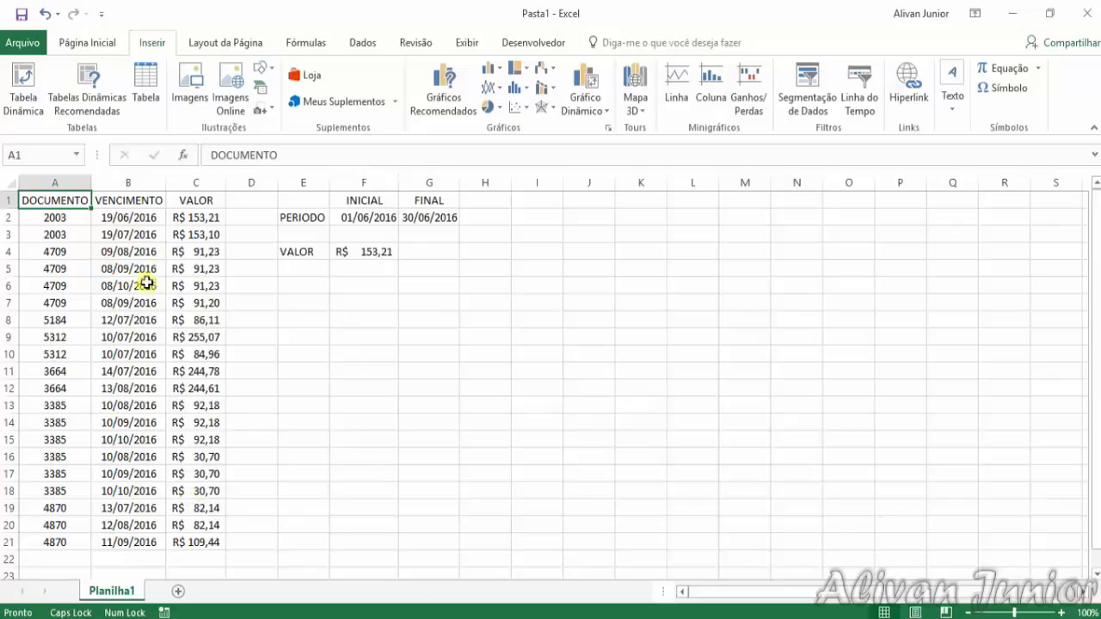
pyautogui.click(146, 79)
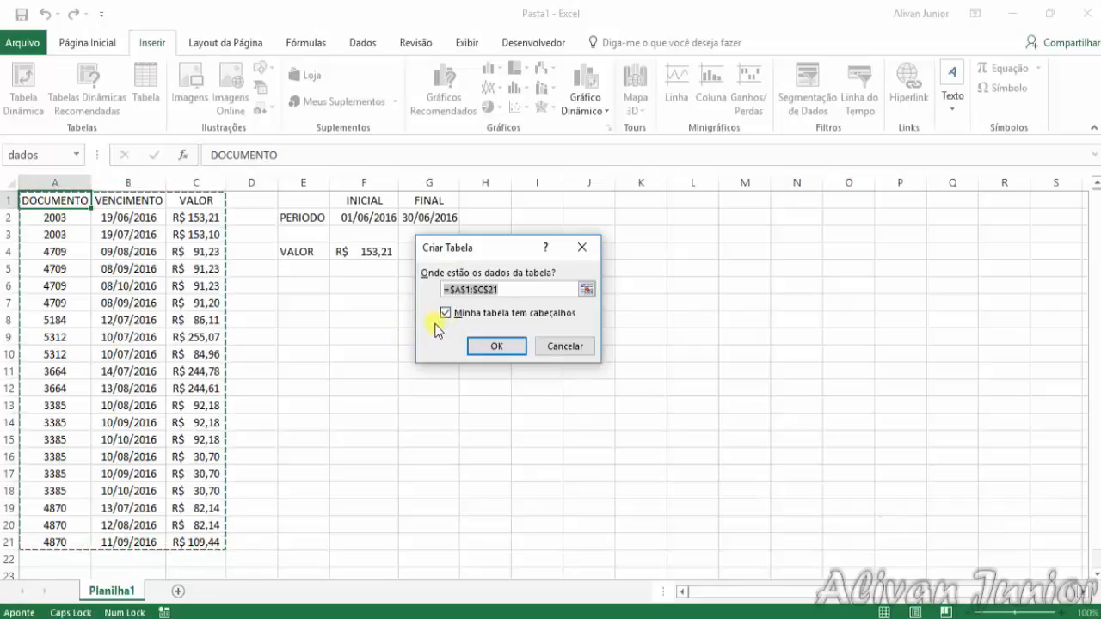
pyautogui.click(586, 289)
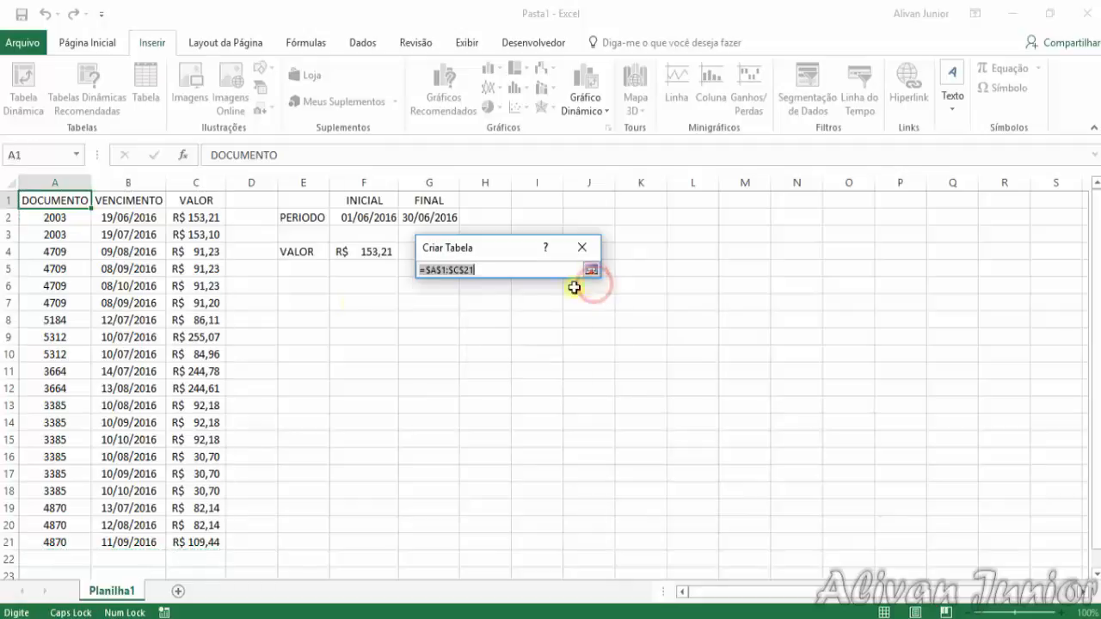
pyautogui.moveTo(57, 209); pyautogui.dragTo(163, 285)
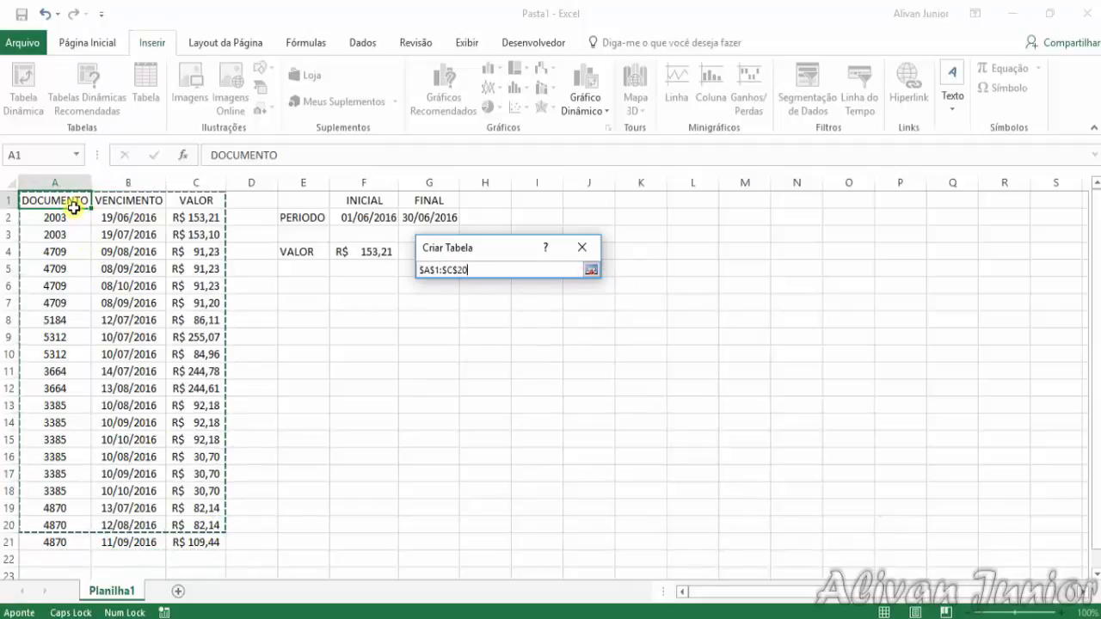
pyautogui.moveTo(74, 208); pyautogui.dragTo(195, 548)
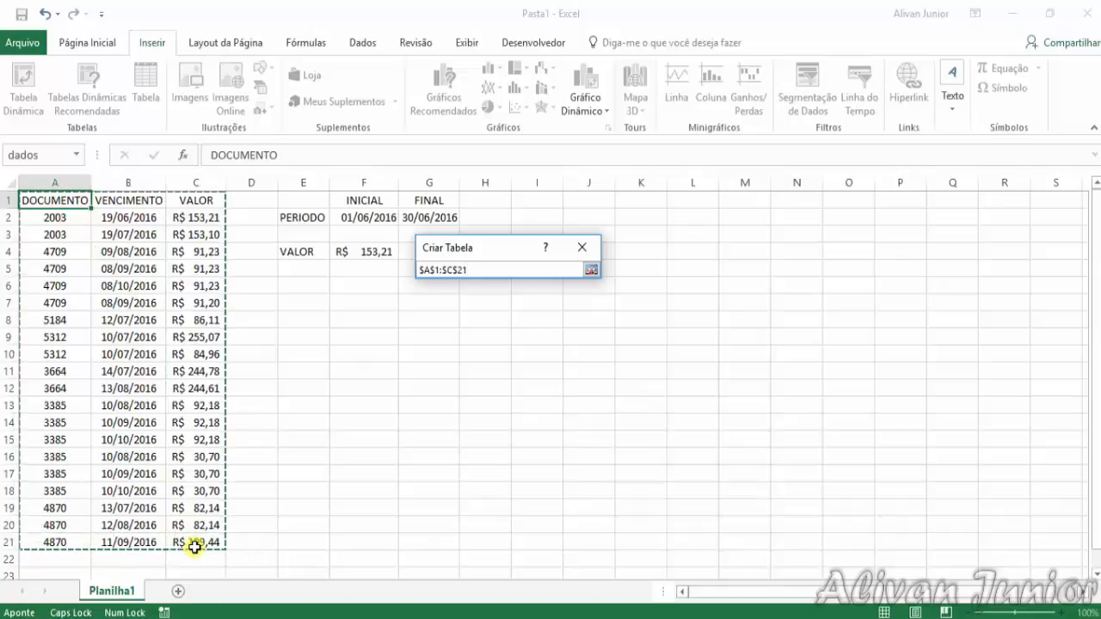
pyautogui.press('Return')
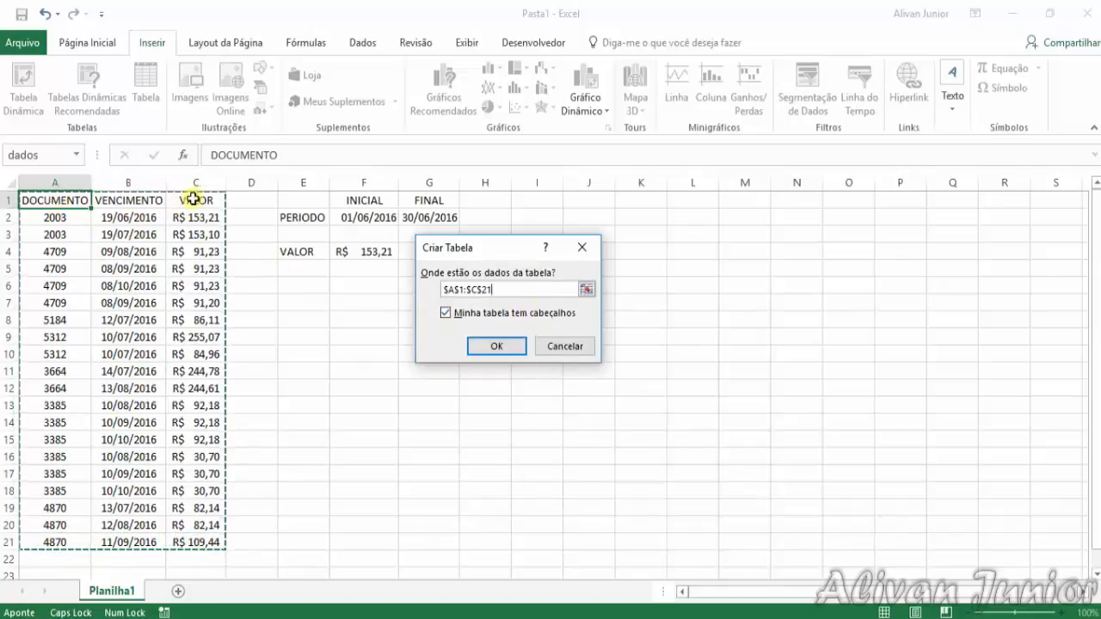
pyautogui.click(480, 345)
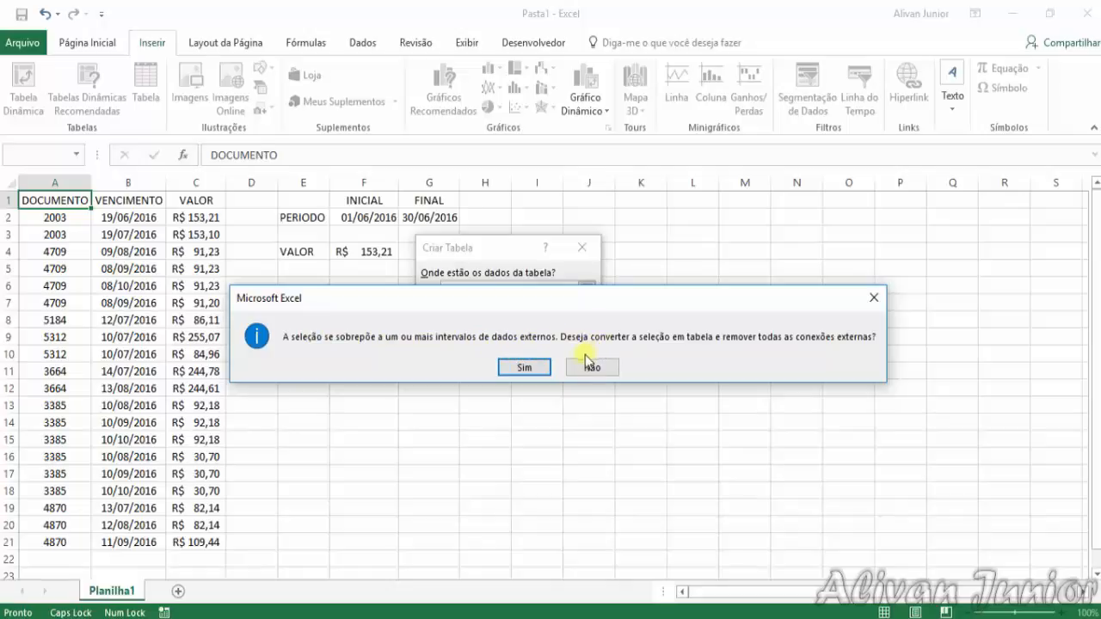
pyautogui.click(528, 368)
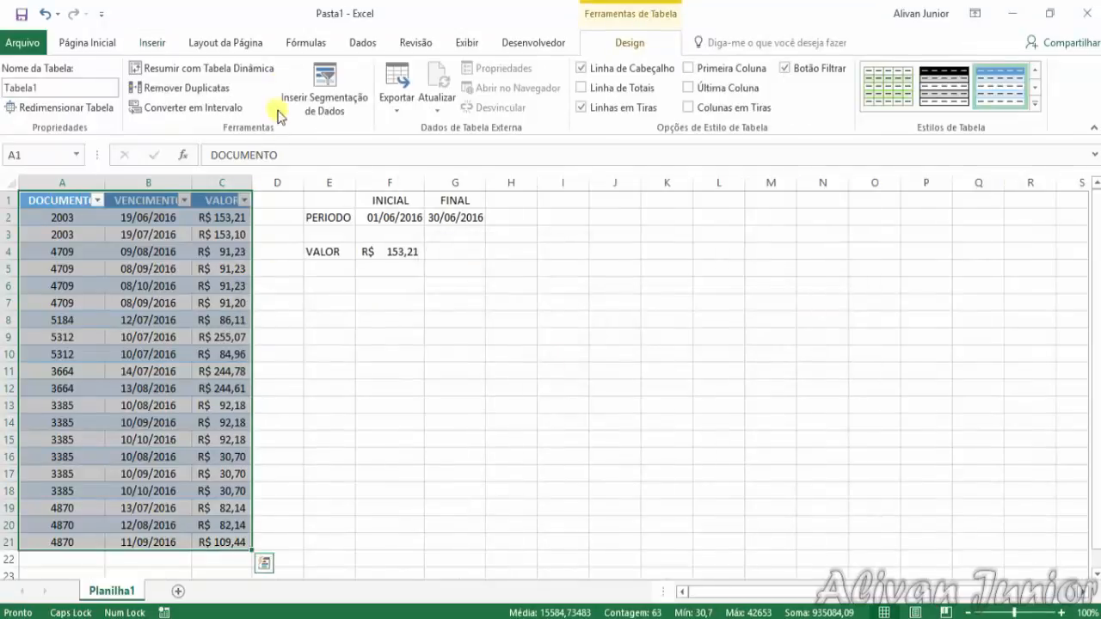
pyautogui.click(335, 335)
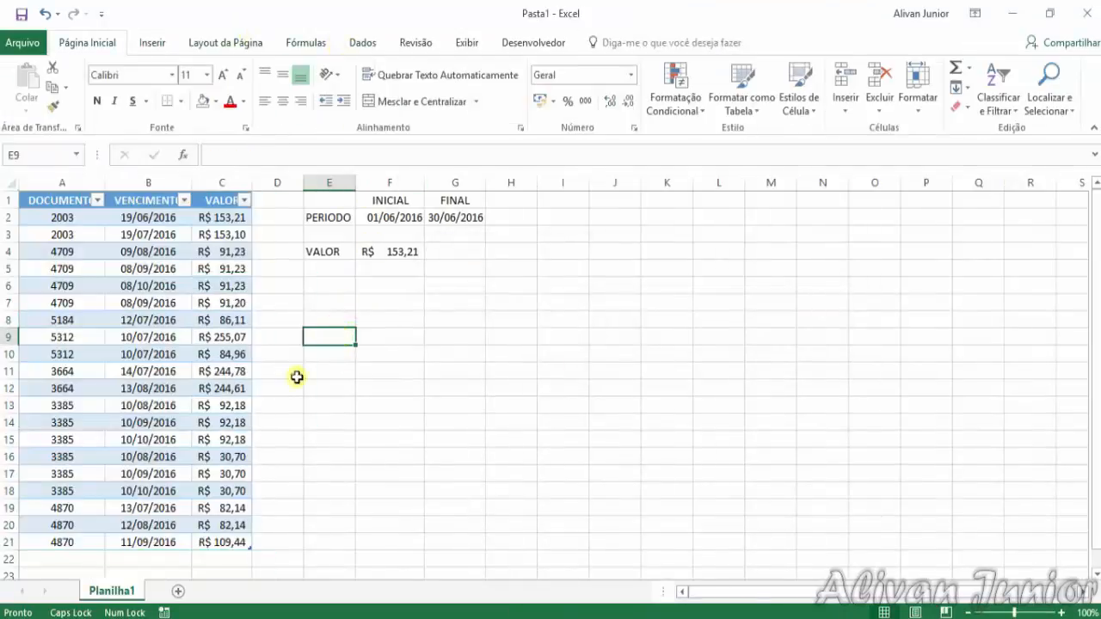
# Rename the new table as TBDADOS
pyautogui.click(238, 497)
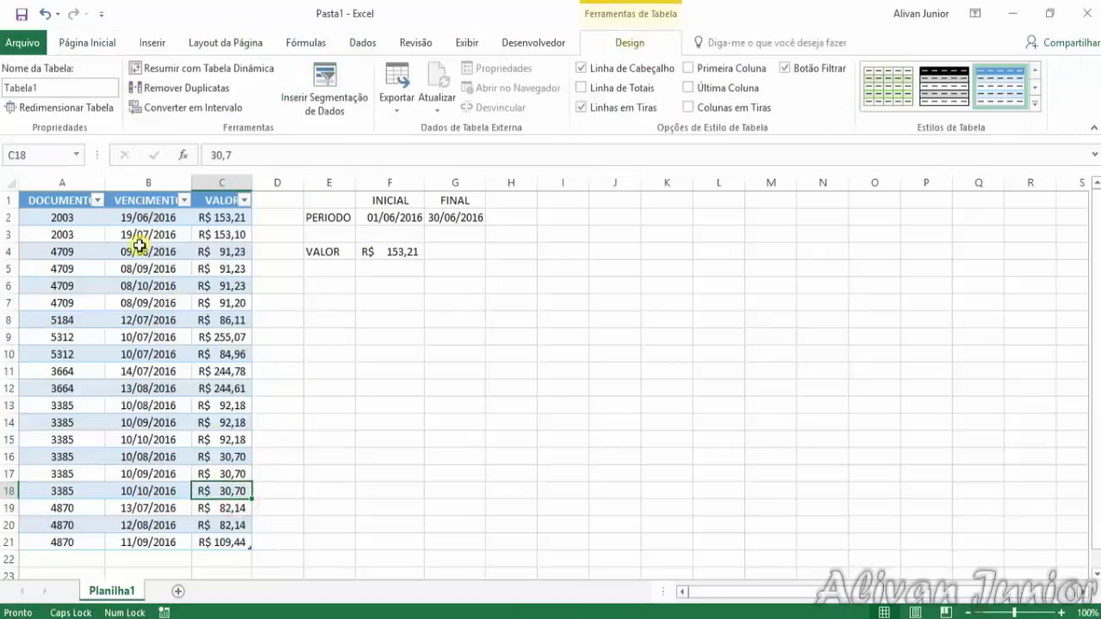
pyautogui.click(75, 199)
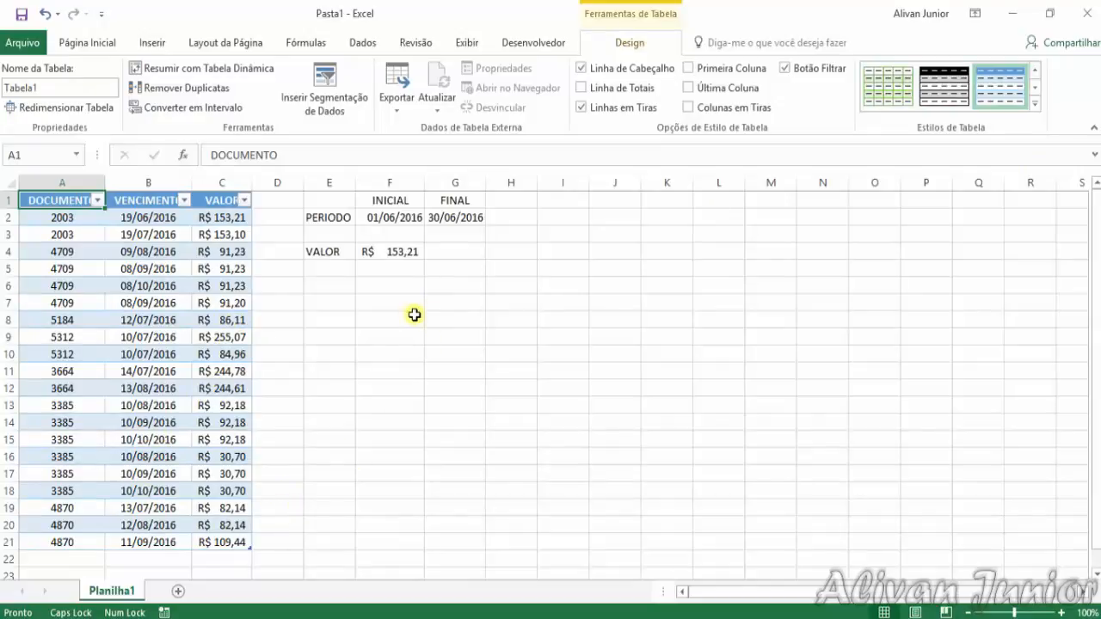
pyautogui.click(401, 249)
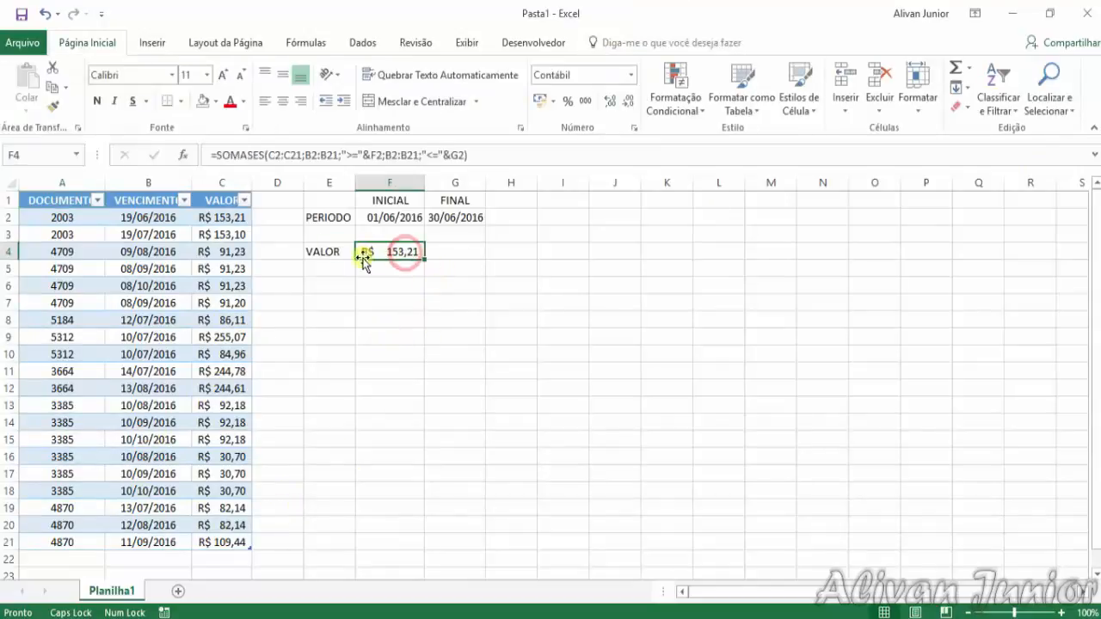
pyautogui.click(144, 201)
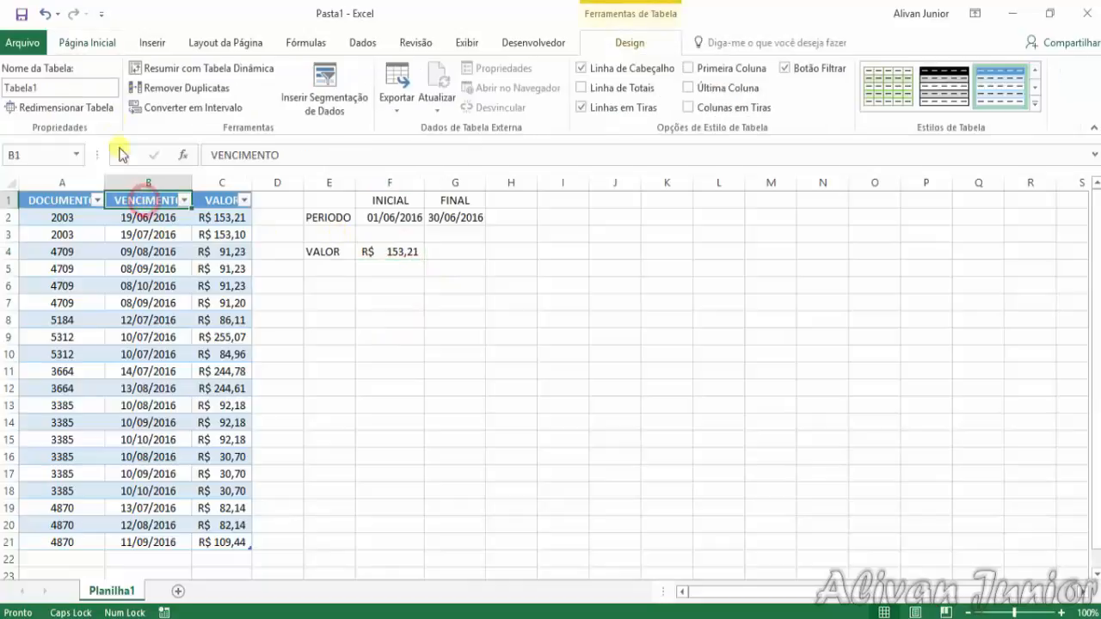
pyautogui.click(60, 86)
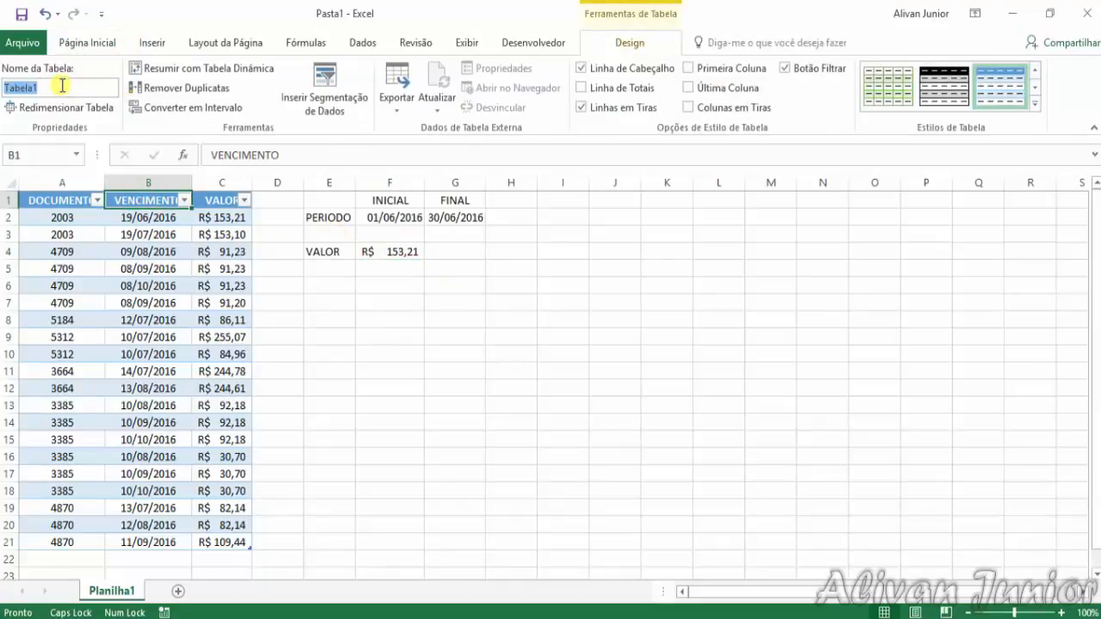
pyautogui.write('TB')
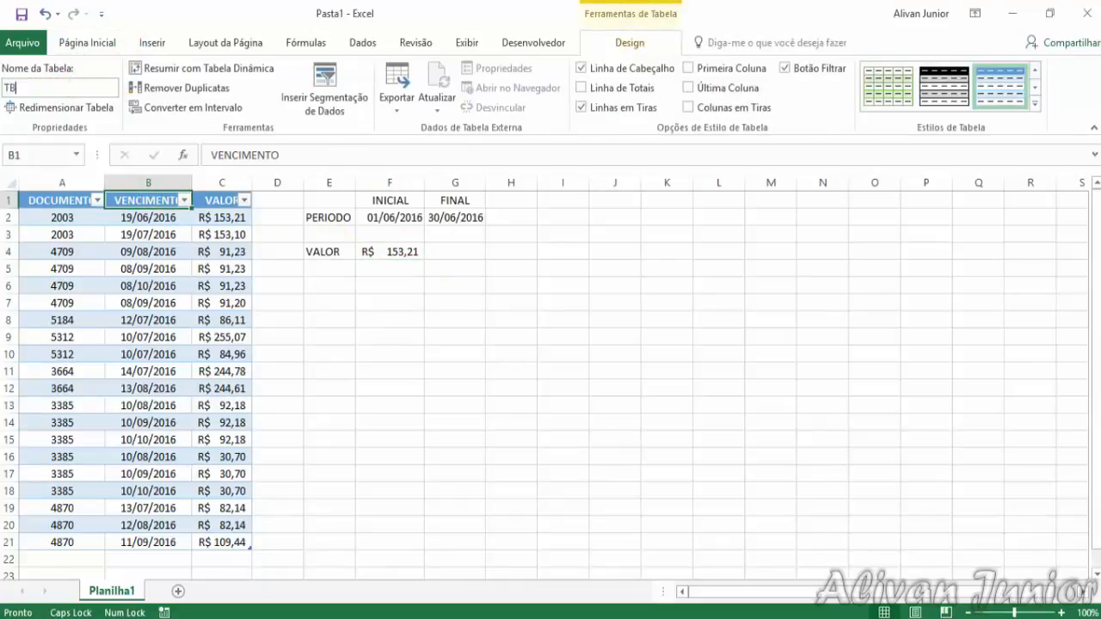
pyautogui.press('BackSpace')
pyautogui.press('capslock')
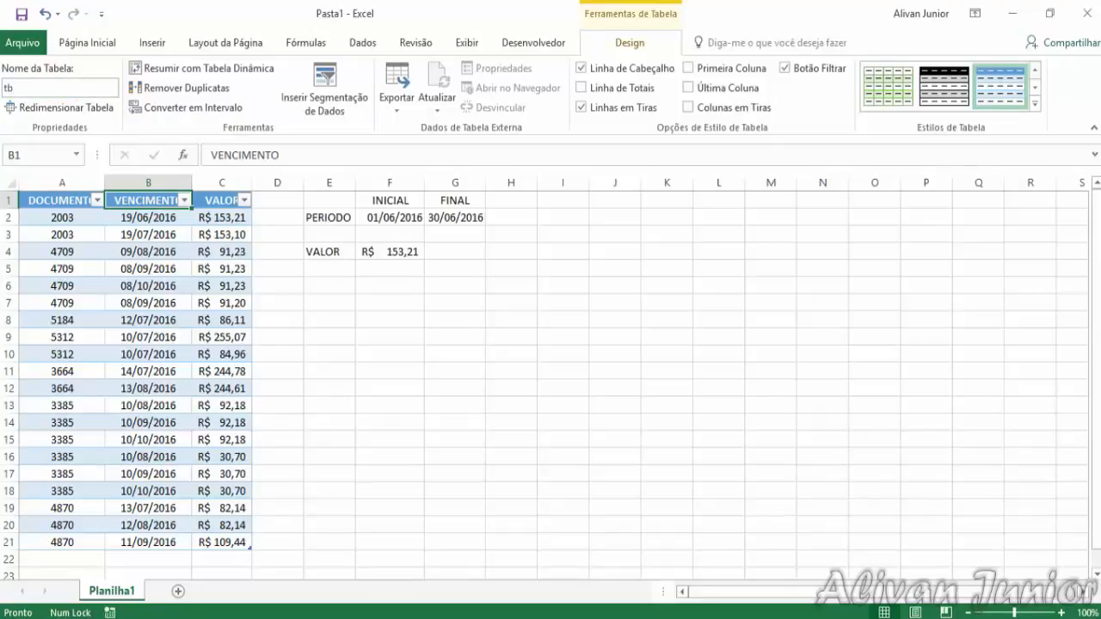
pyautogui.write('b')
pyautogui.press('BackSpace')
pyautogui.press('capslock')
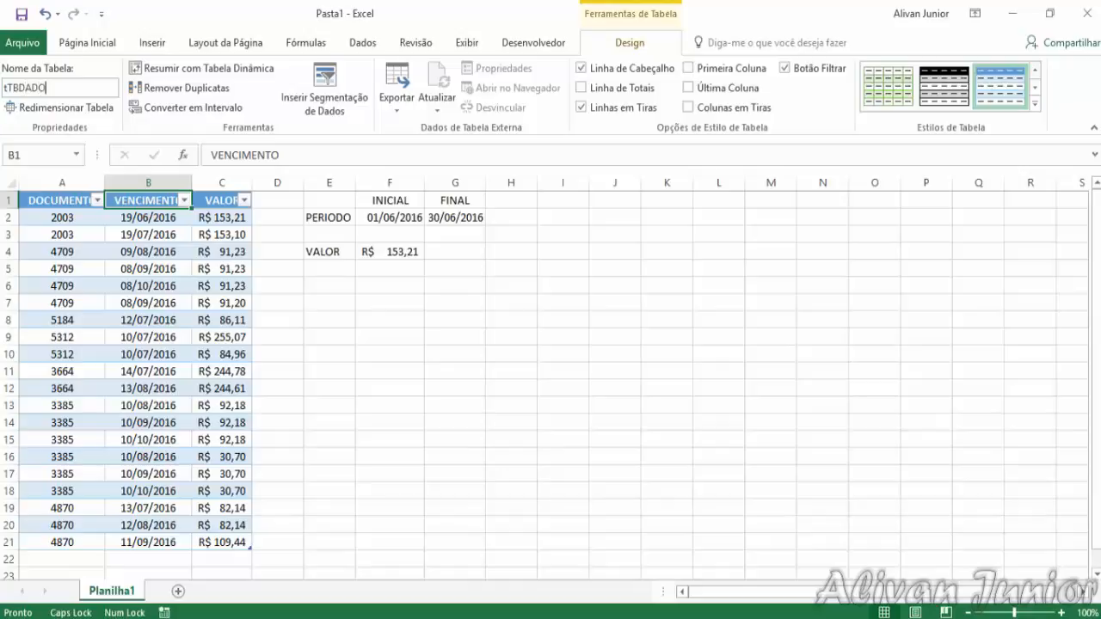
pyautogui.press('BackSpace')
pyautogui.press('BackSpace')
pyautogui.press('BackSpace')
pyautogui.press('BackSpace')
pyautogui.press('BackSpace')
pyautogui.write('ODA')
pyautogui.click(389, 303)
# Clear the formula in F4 and start a new SOMASES formula there that refers to the TBDADOS table
pyautogui.click(395, 255)
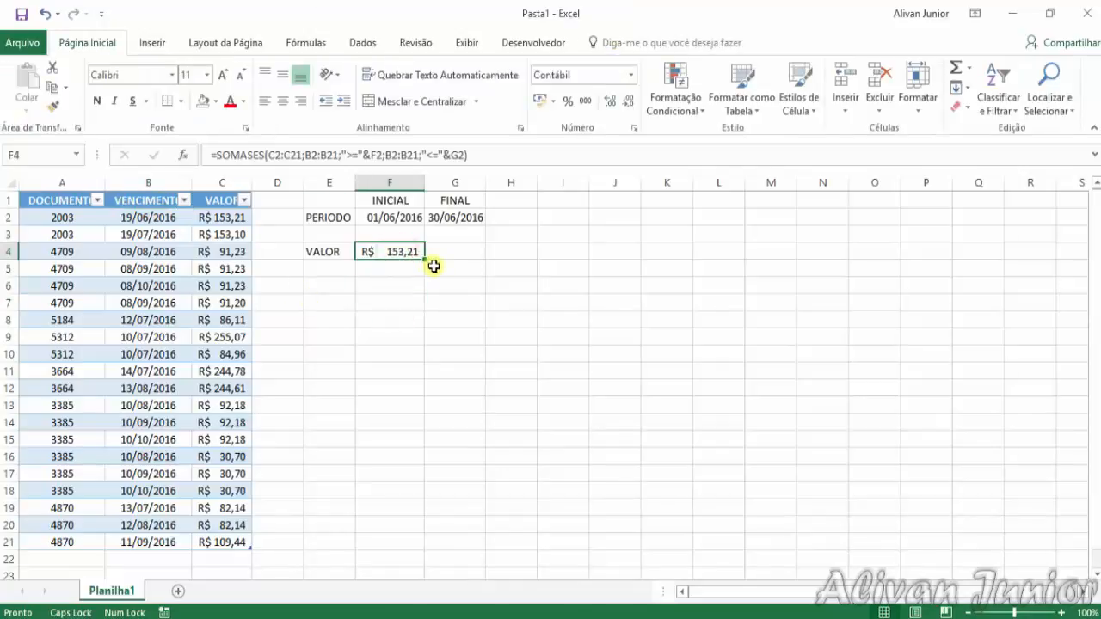
pyautogui.press('Delete')
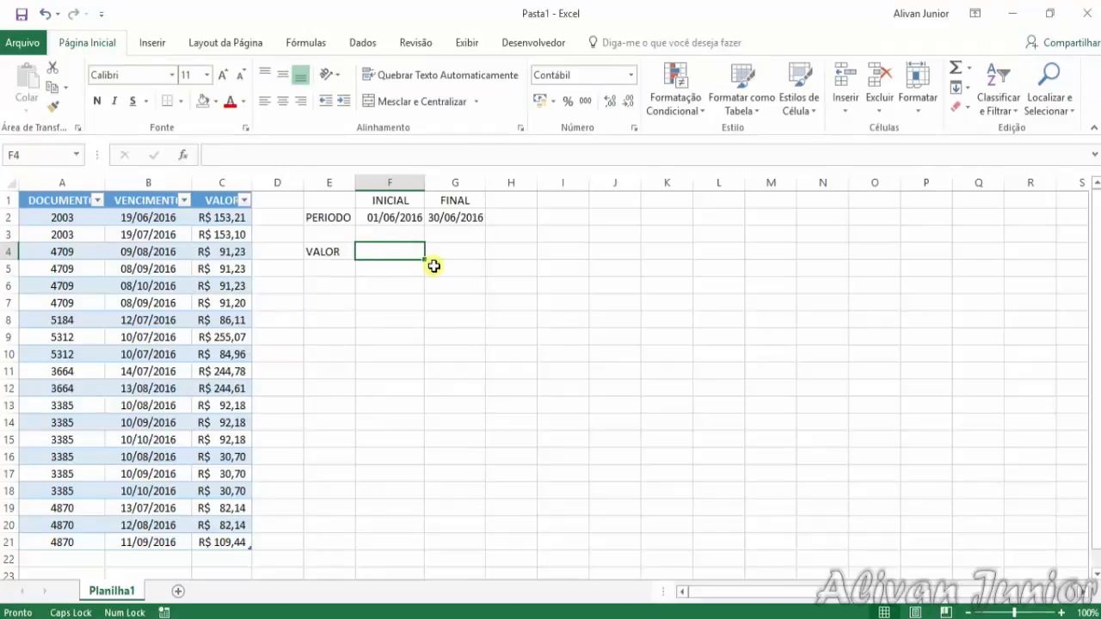
pyautogui.write('=')
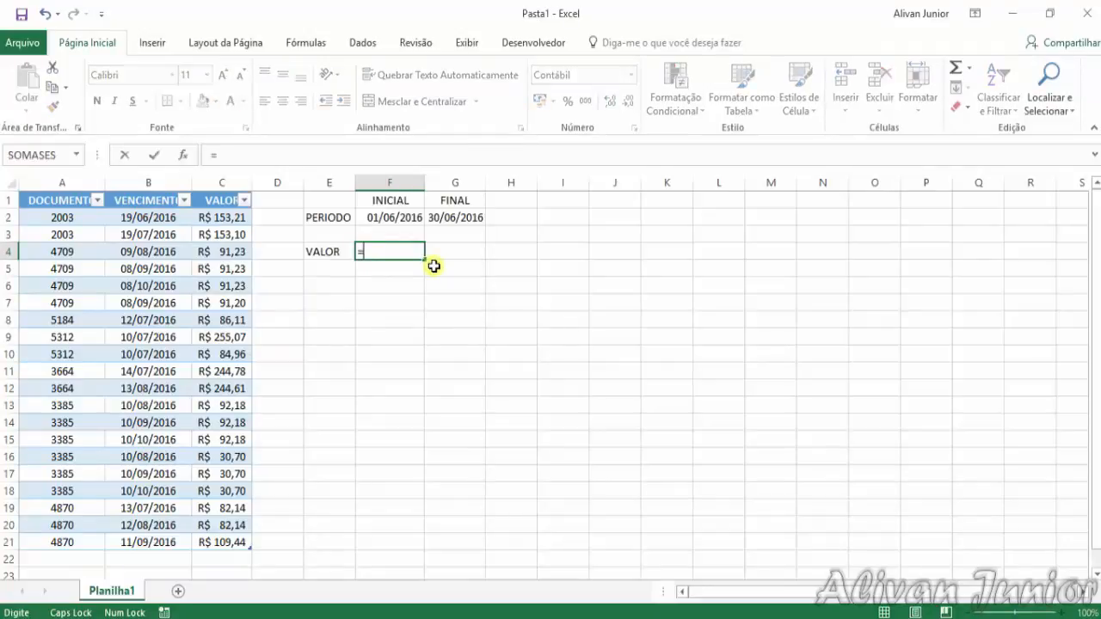
pyautogui.write('SOMA')
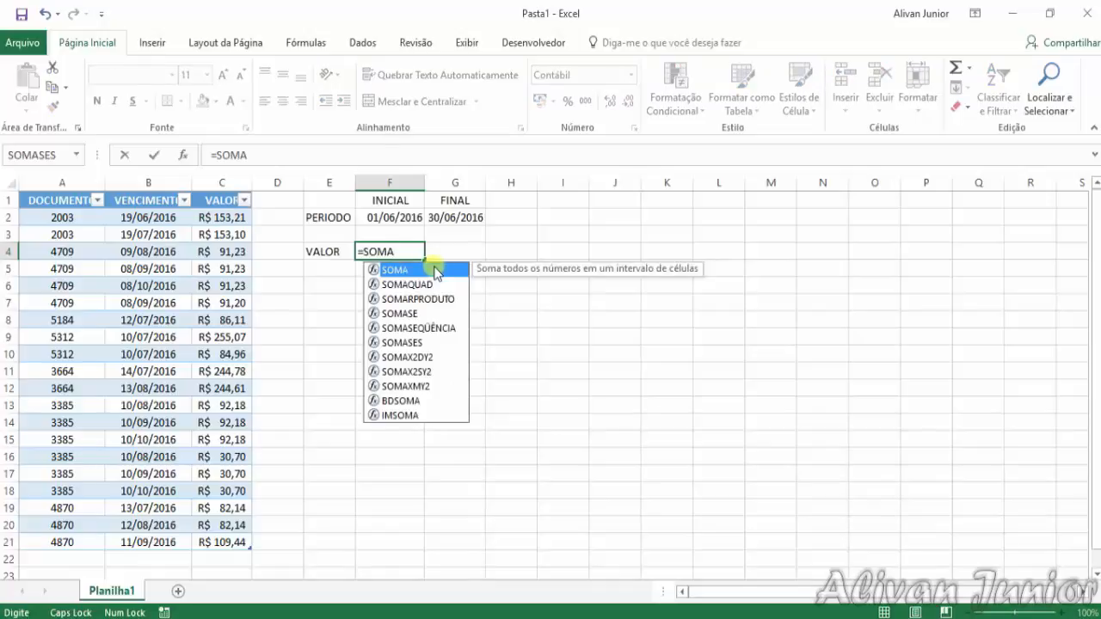
pyautogui.write('SES(')
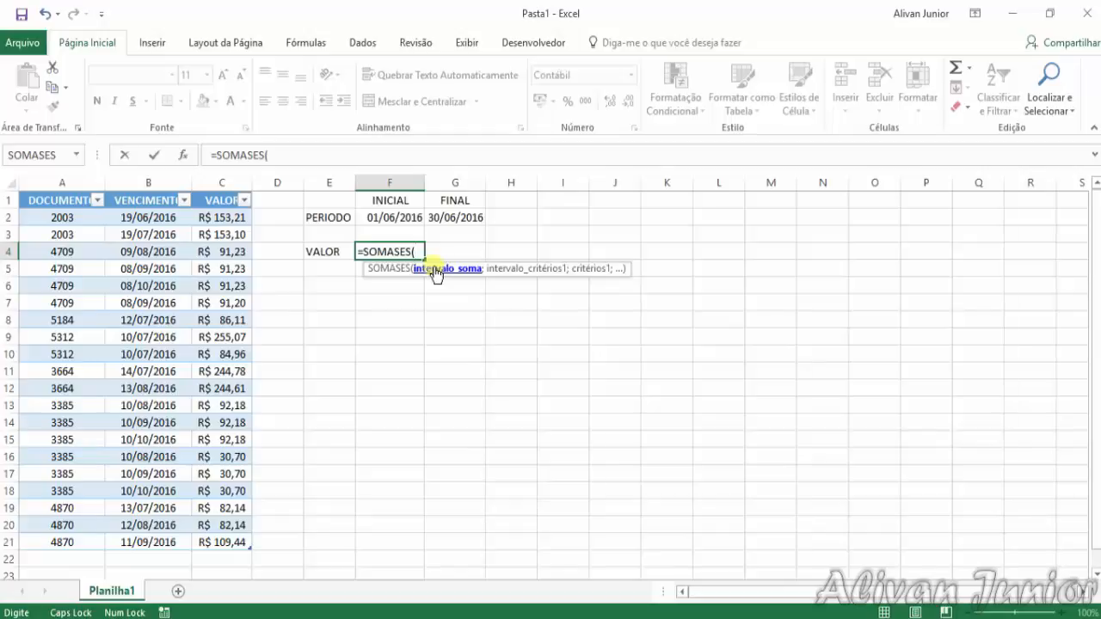
pyautogui.write('TBDADOS')
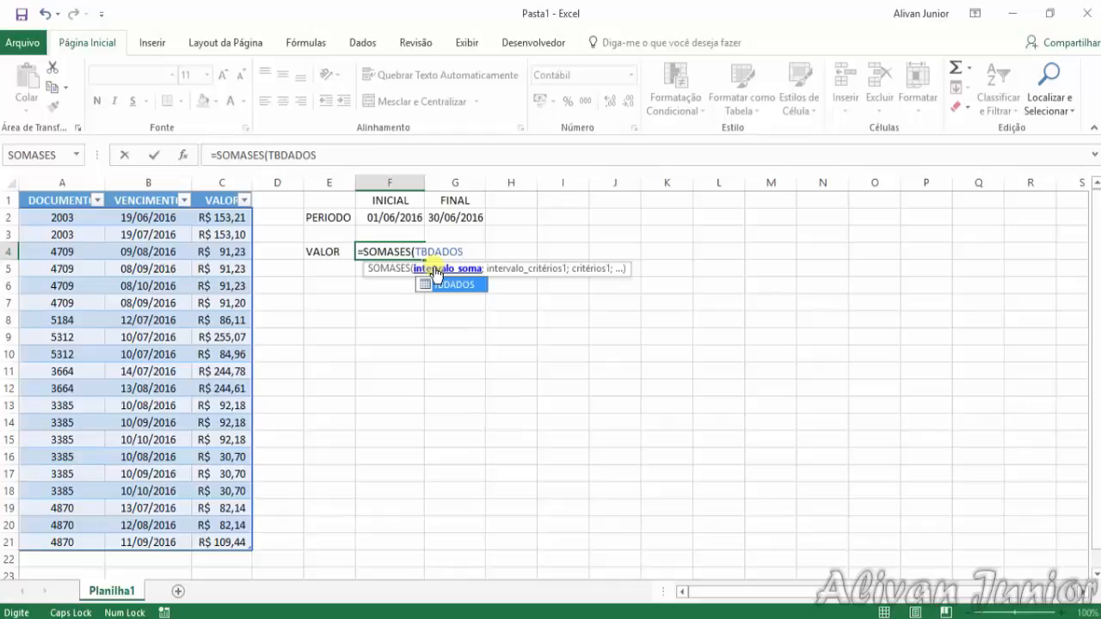
pyautogui.click(437, 287)
pyautogui.write('[')
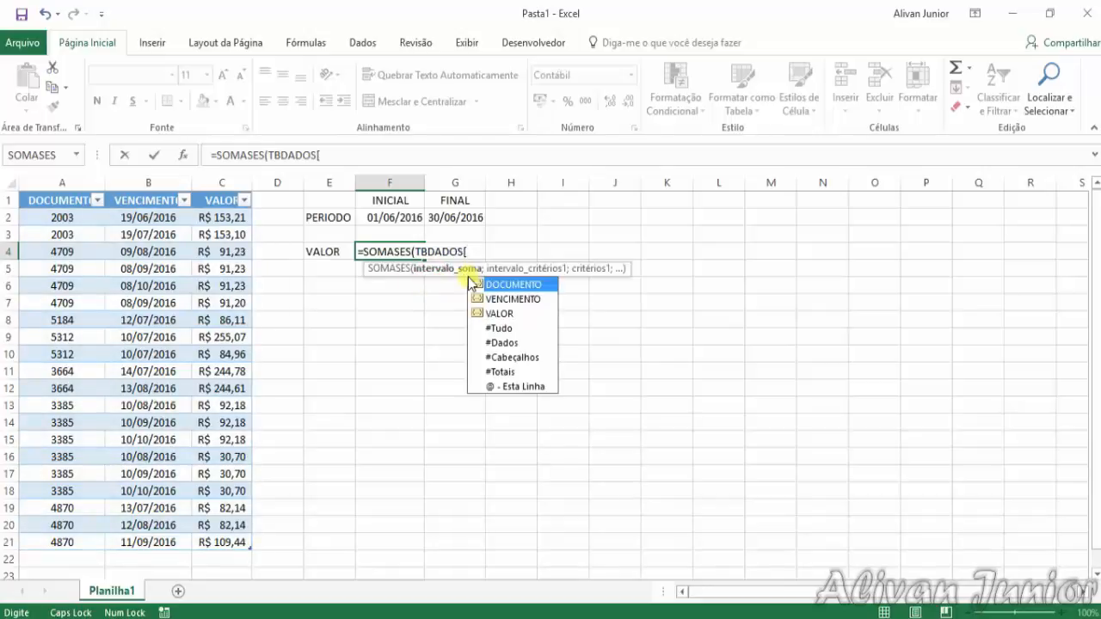
pyautogui.press('Down')
pyautogui.press('Tab')
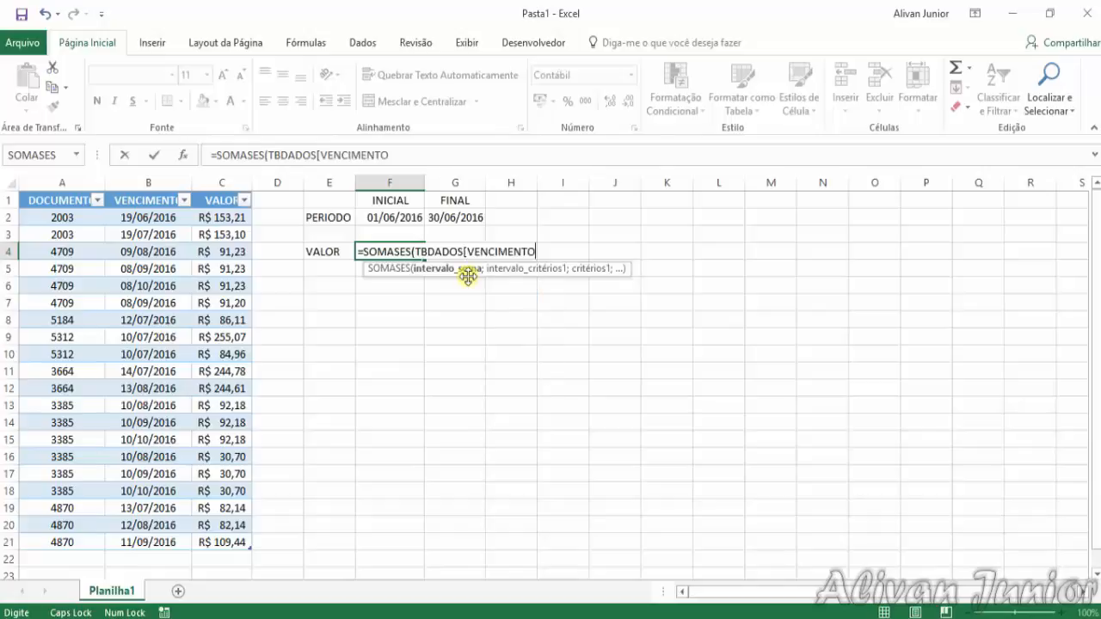
pyautogui.press('BackSpace')
pyautogui.press('BackSpace')
pyautogui.press('BackSpace')
pyautogui.press('BackSpace')
pyautogui.press('BackSpace')
pyautogui.press('BackSpace')
pyautogui.press('BackSpace')
pyautogui.press('BackSpace')
pyautogui.press('BackSpace')
pyautogui.press('BackSpace')
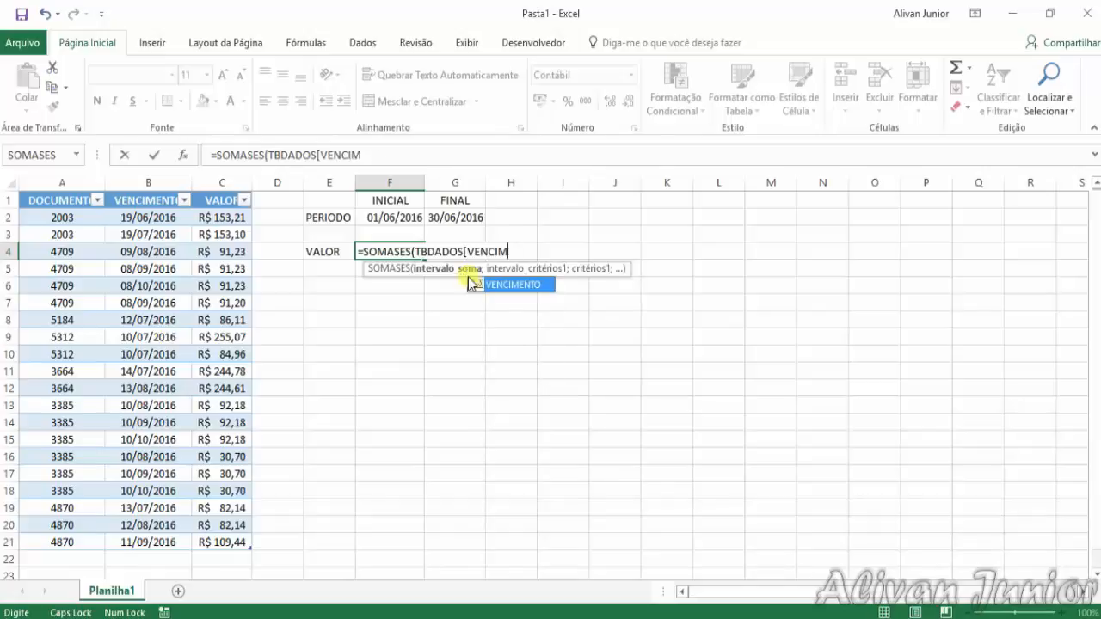
pyautogui.press('BackSpace')
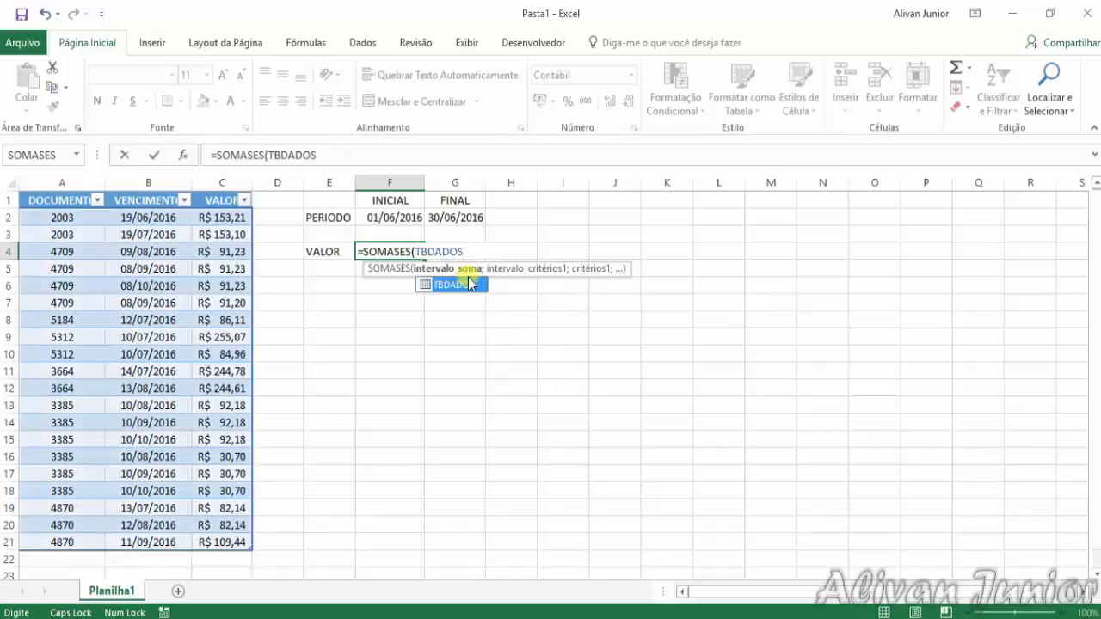
# Complete the sum range of the SOMASES formula as TBDADOS[VALOR] and move on to its next argument
pyautogui.write('[VA')
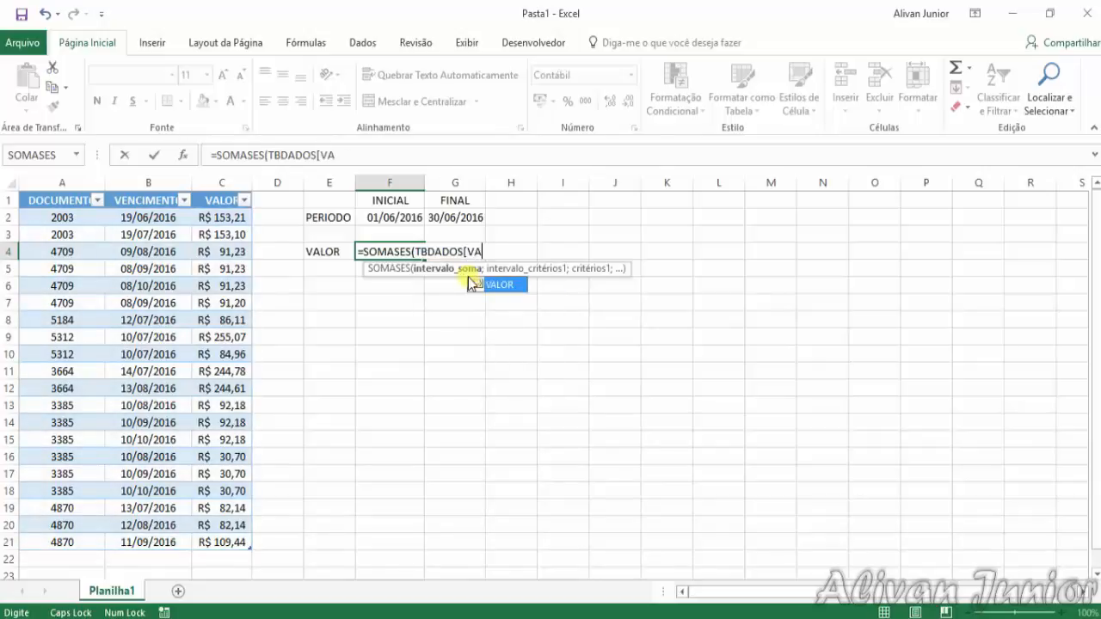
pyautogui.write('LOR]')
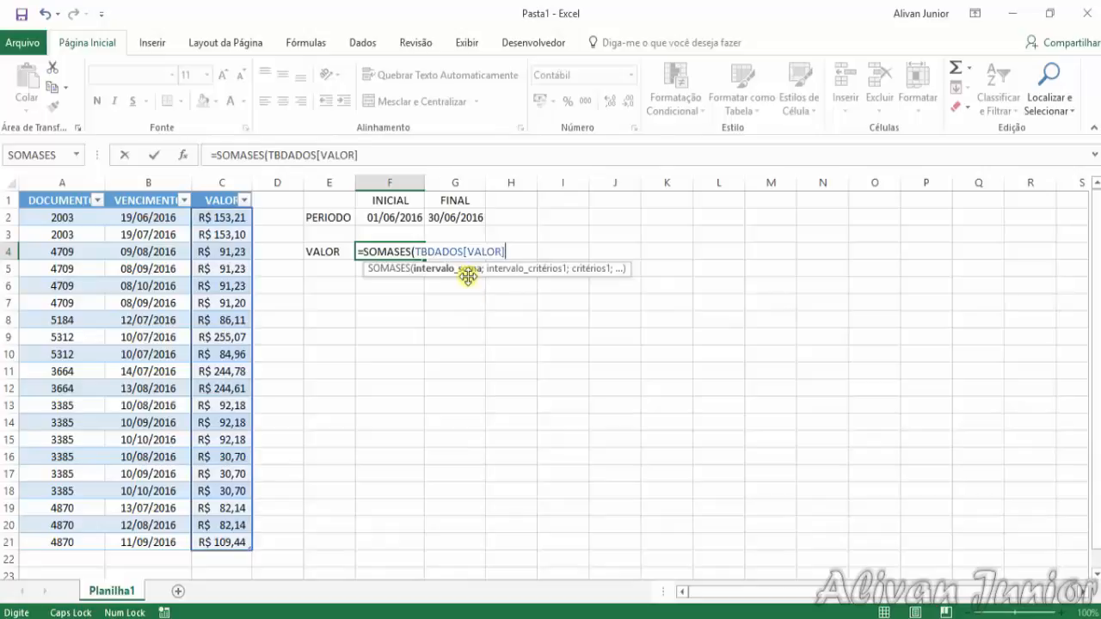
pyautogui.write(';')
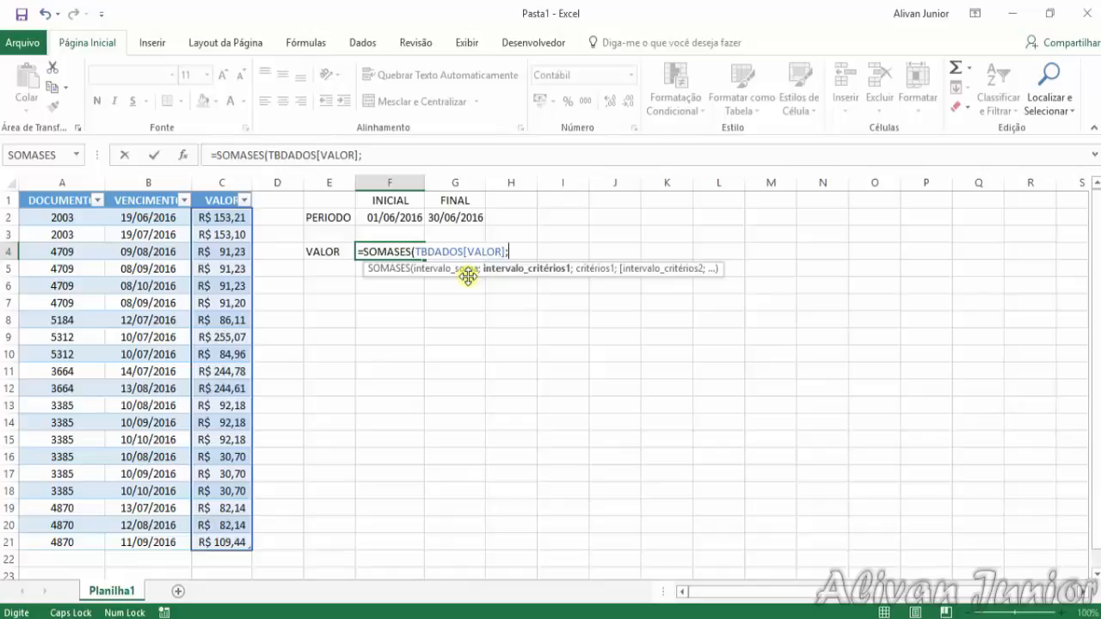
pyautogui.write('TBDADO')
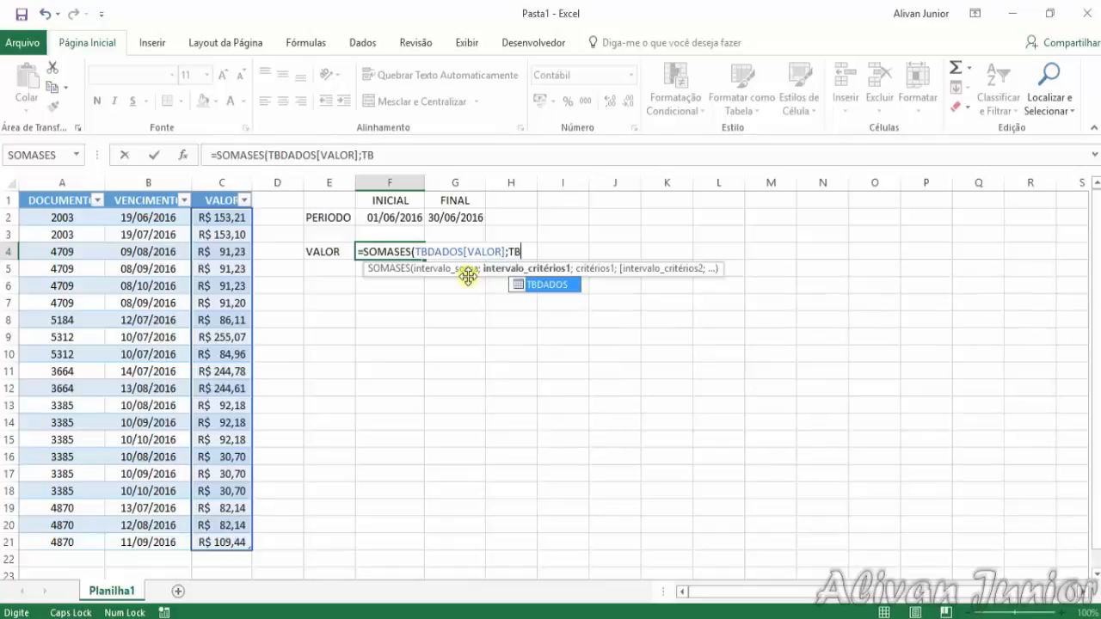
pyautogui.write('S')
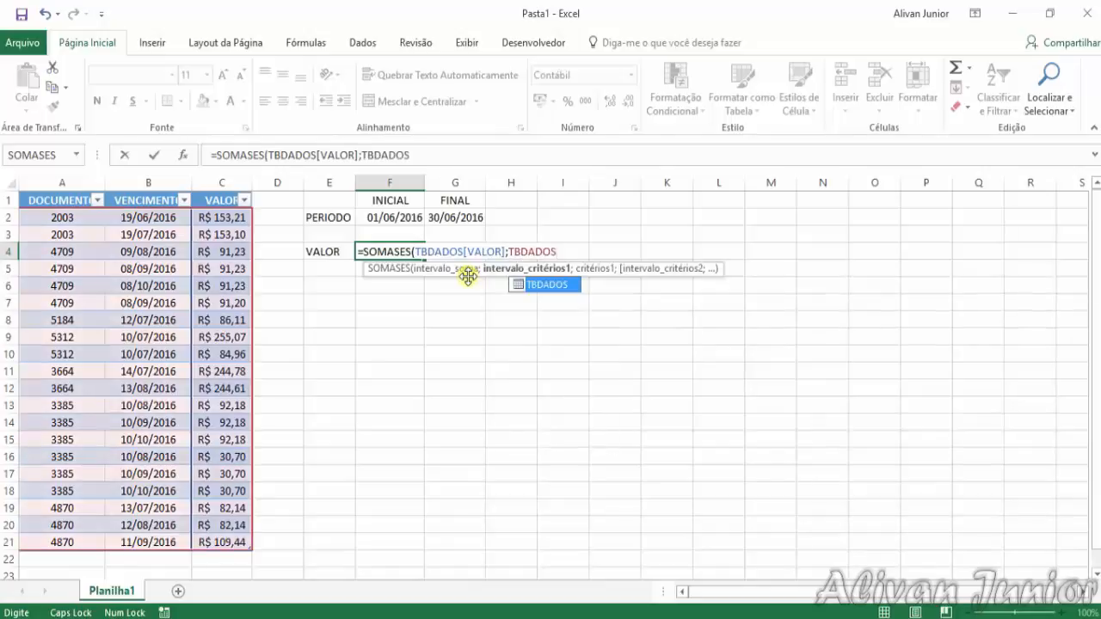
pyautogui.write('[')
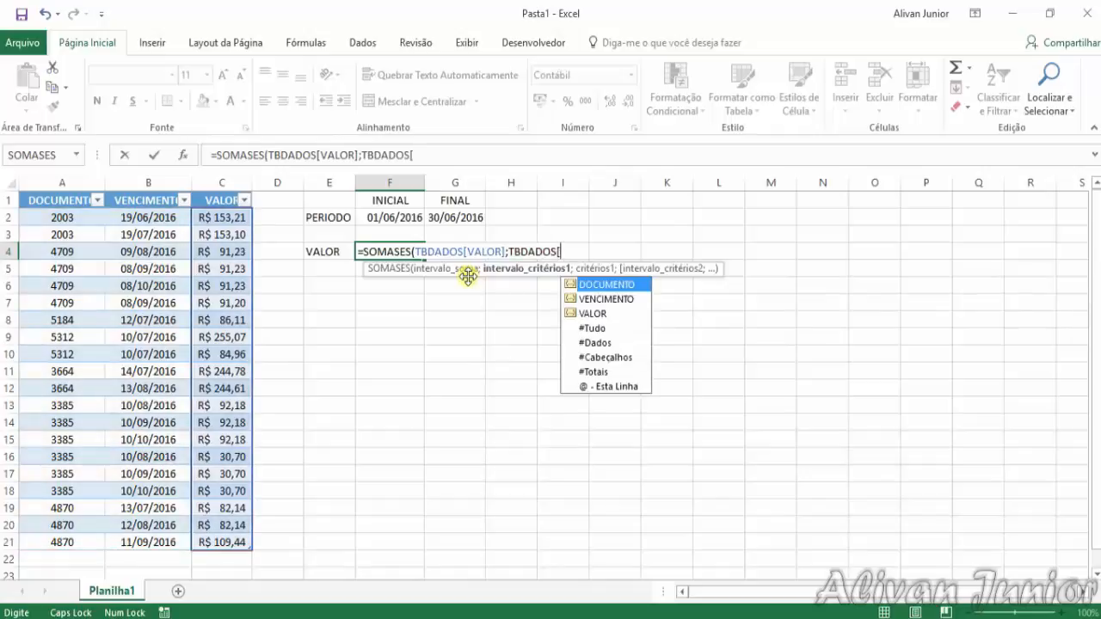
# Enter TBDADOS[VENCIMENTO] as the first criteria range of the SOMASES formula and move on to its criterion
pyautogui.press('Down')
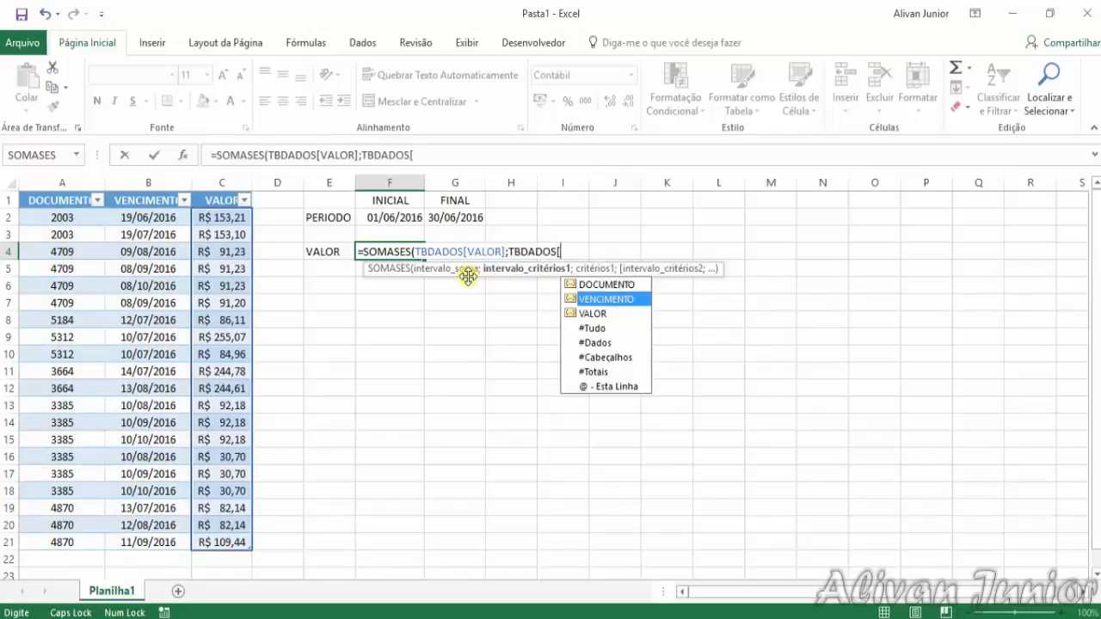
pyautogui.press('Tab')
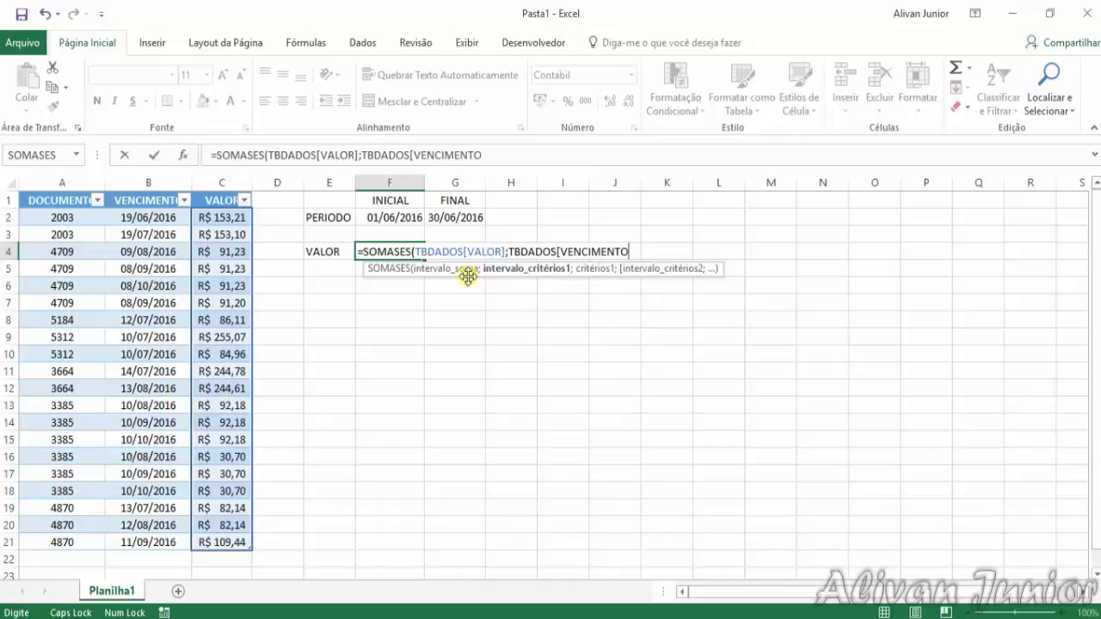
pyautogui.write(']')
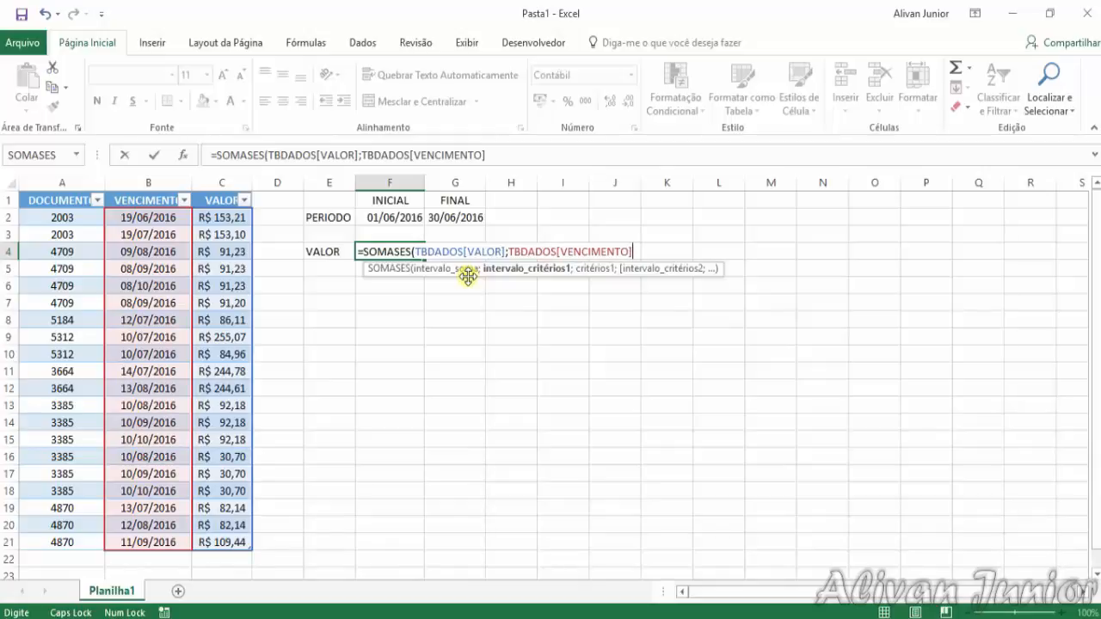
pyautogui.write(';')
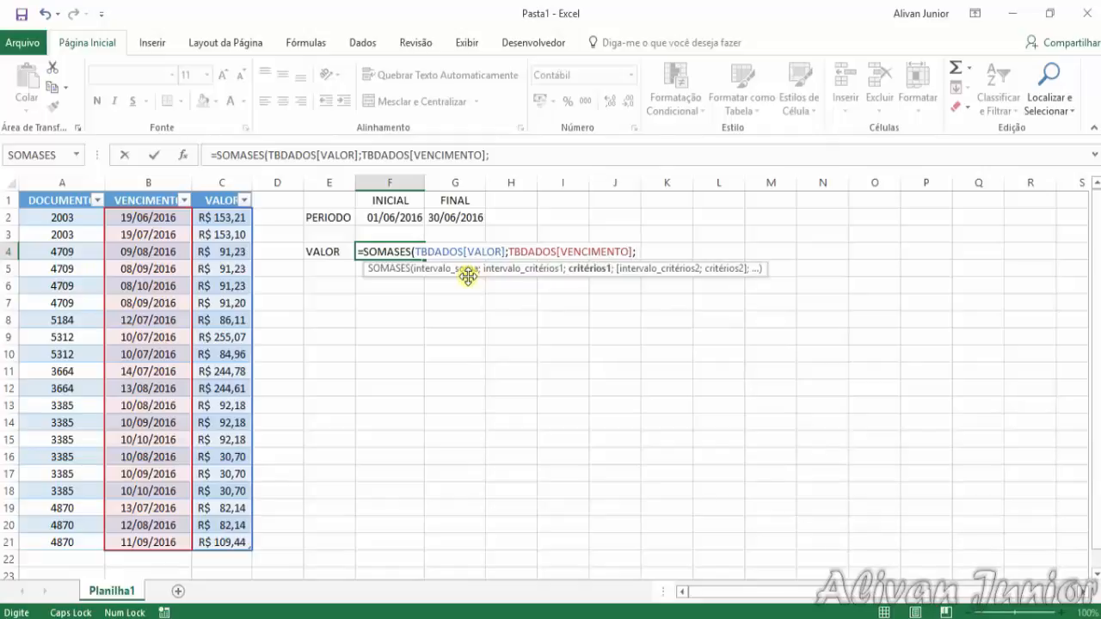
pyautogui.write('">="&')
# Set the first criterion to ">="&F2, referring to the INICIAL date, and move on to the second criteria range
pyautogui.click(393, 217)
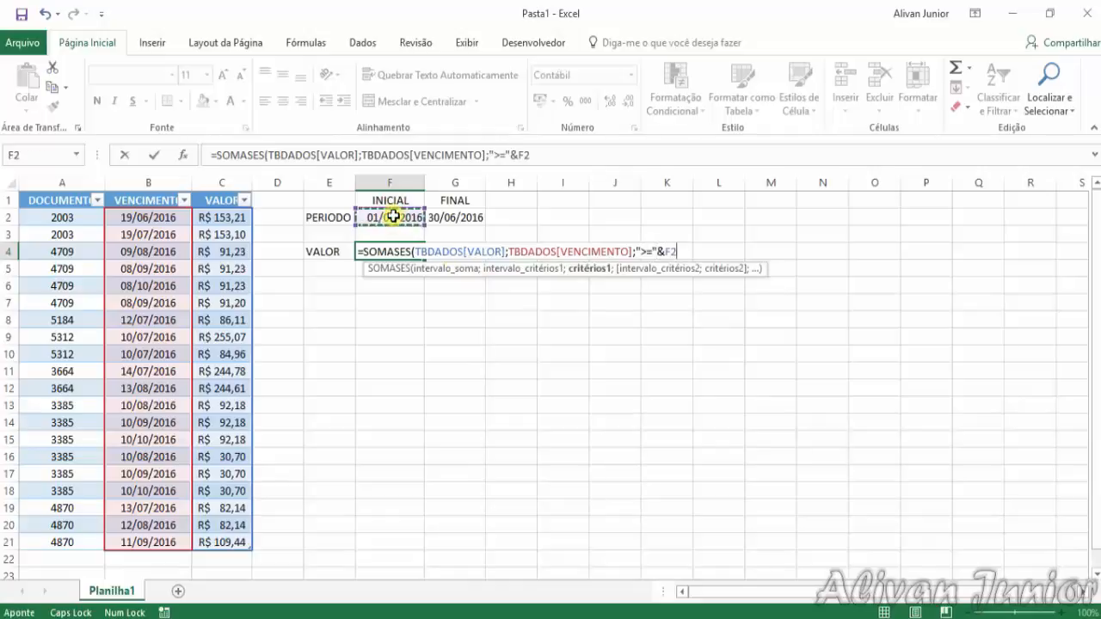
pyautogui.write(';')
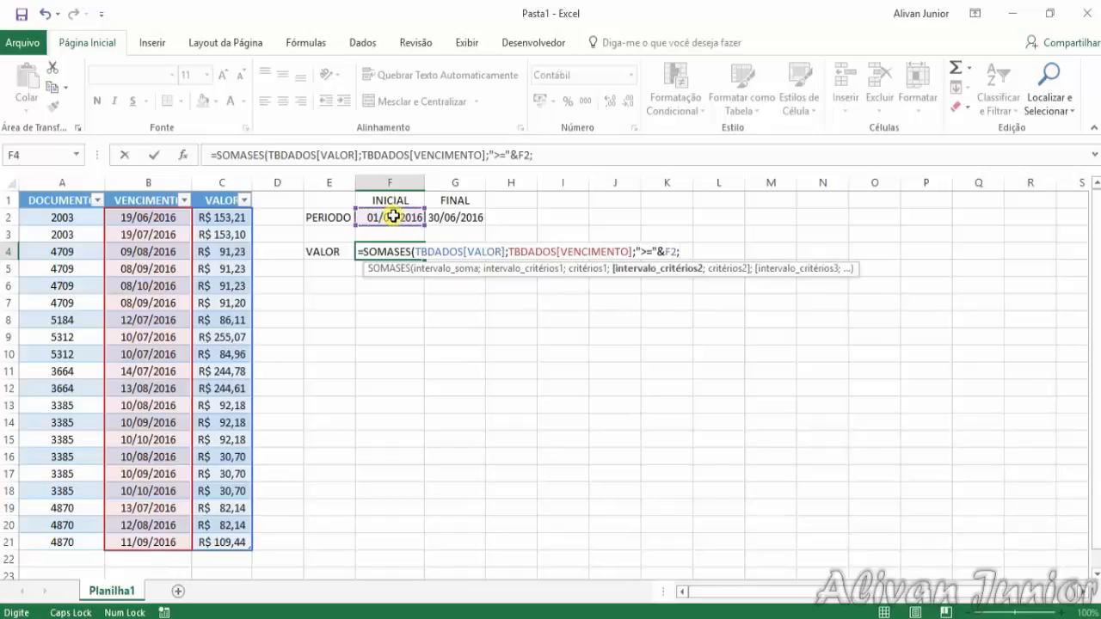
pyautogui.write('TBDADOS')
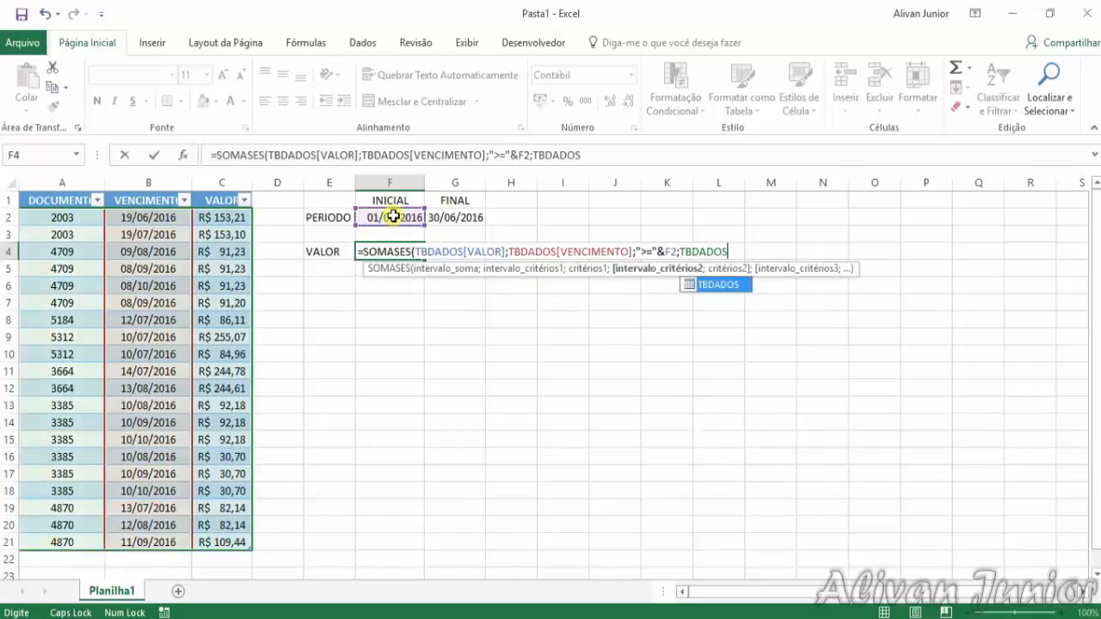
pyautogui.write('[VE')
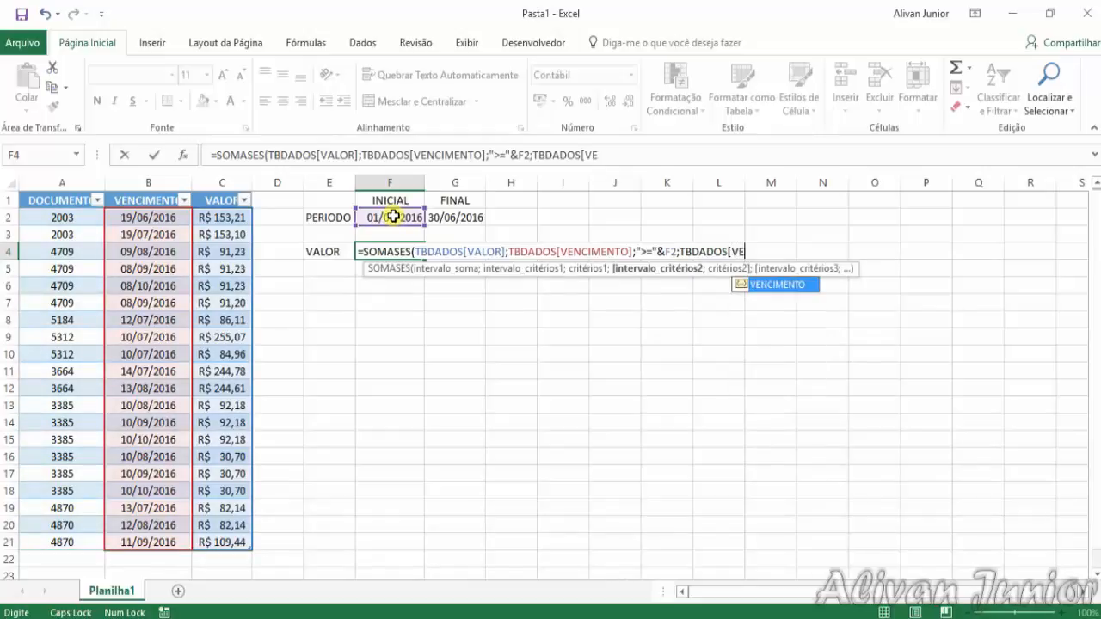
# Enter TBDADOS[VENCIMENTO] as the second criteria range of the SOMASES formula and move on to its criterion
pyautogui.press('Tab')
pyautogui.write(']')
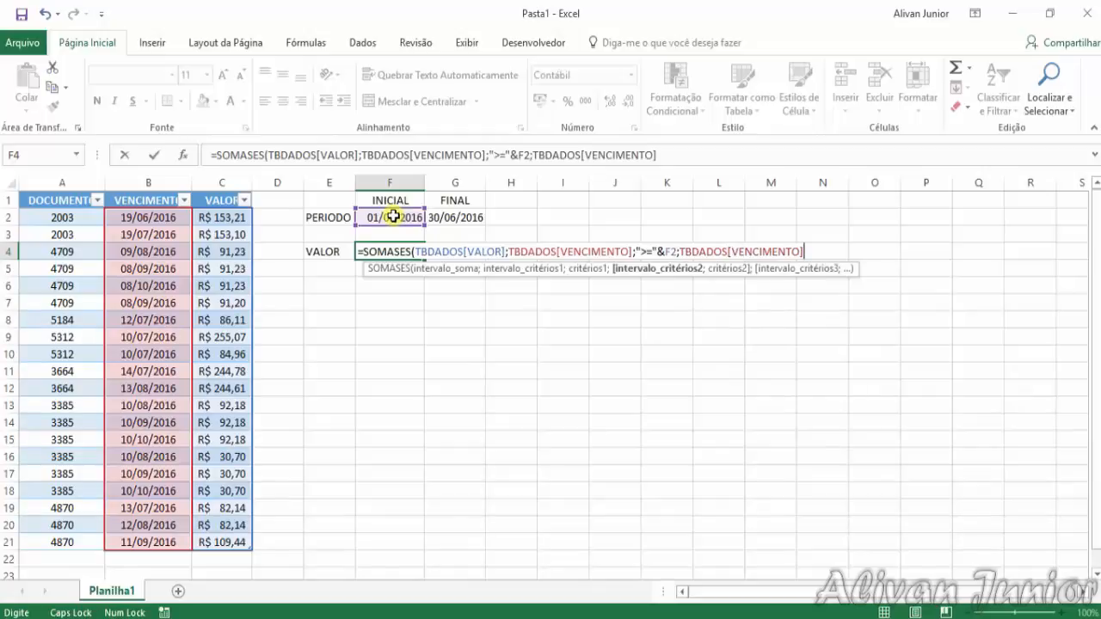
pyautogui.write(';')
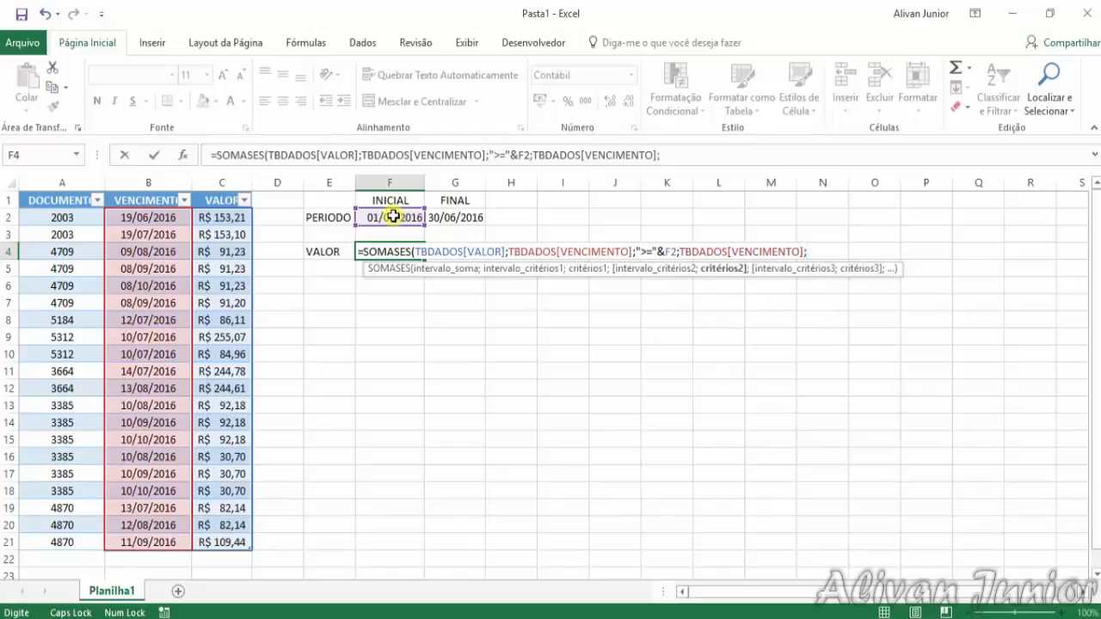
pyautogui.write('"<="&')
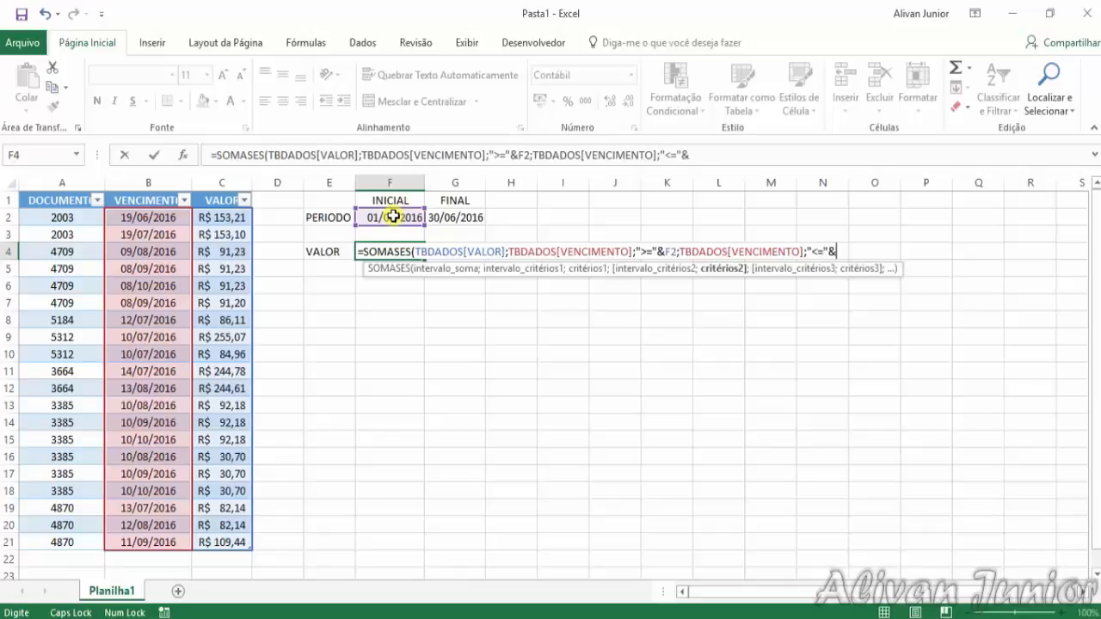
# Set the second criterion to "<="&G2, referring to the FINAL date, and complete the formula in F4
pyautogui.click(449, 218)
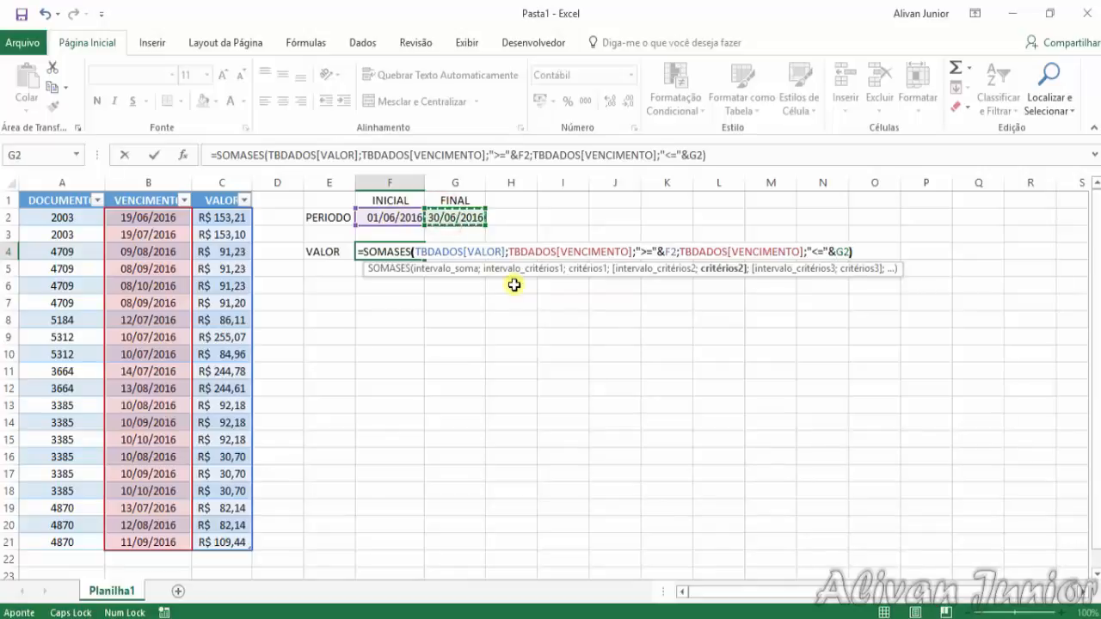
pyautogui.press('Return')
pyautogui.click(388, 251)
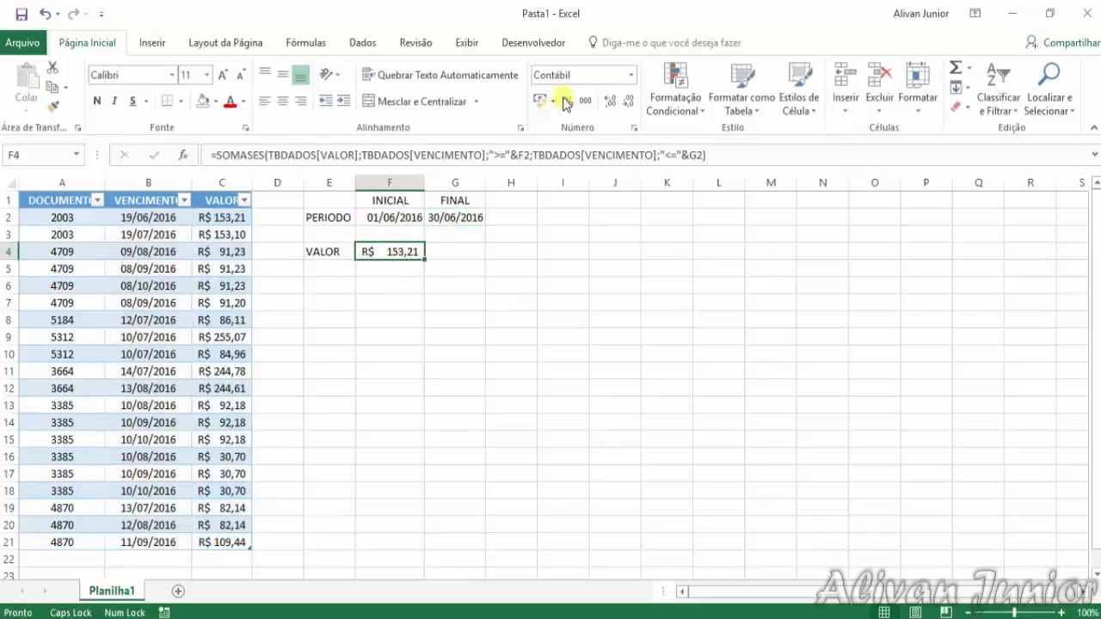
# Change the FINAL date in G2 to 31/08/2016 and check the SOMASES total in F4
pyautogui.click(455, 218)
pyautogui.write('31')
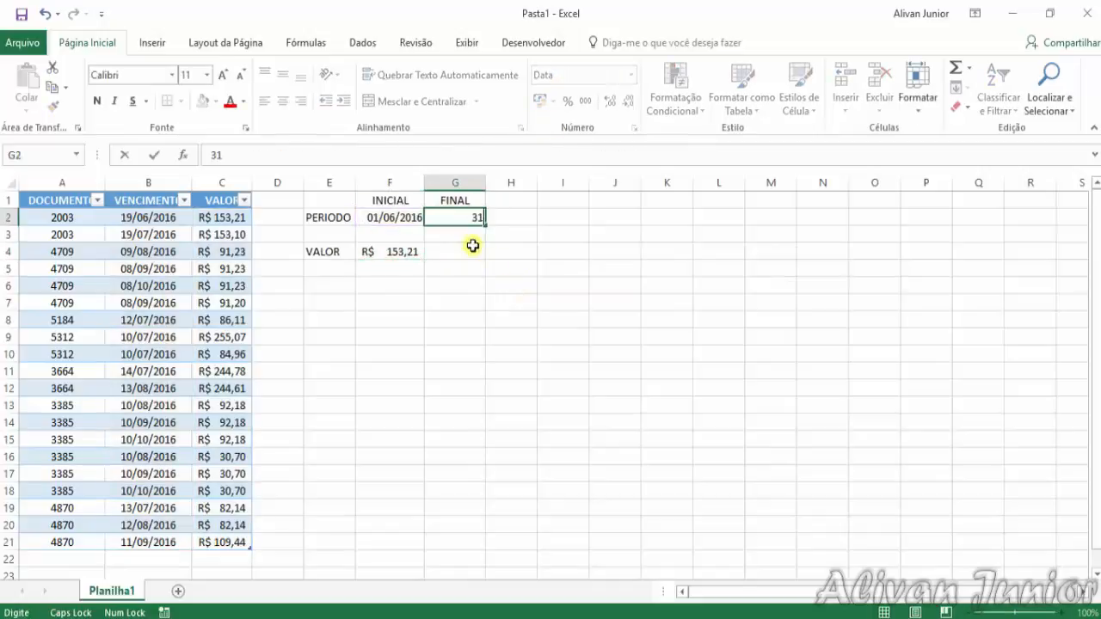
pyautogui.write('/08/2016')
pyautogui.press('Return')
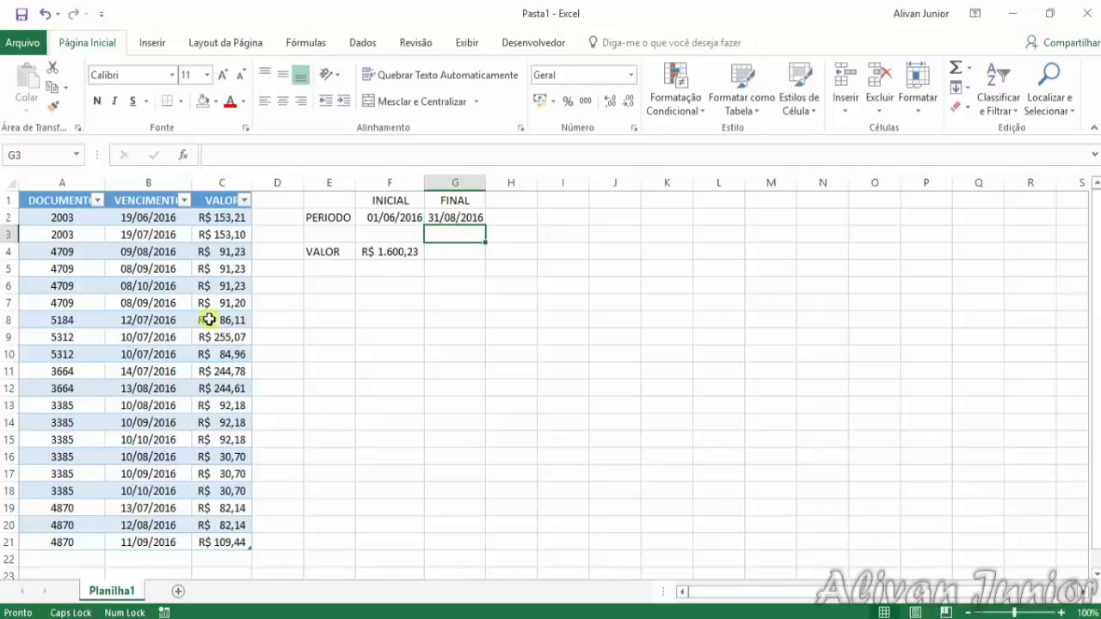
pyautogui.click(398, 253)
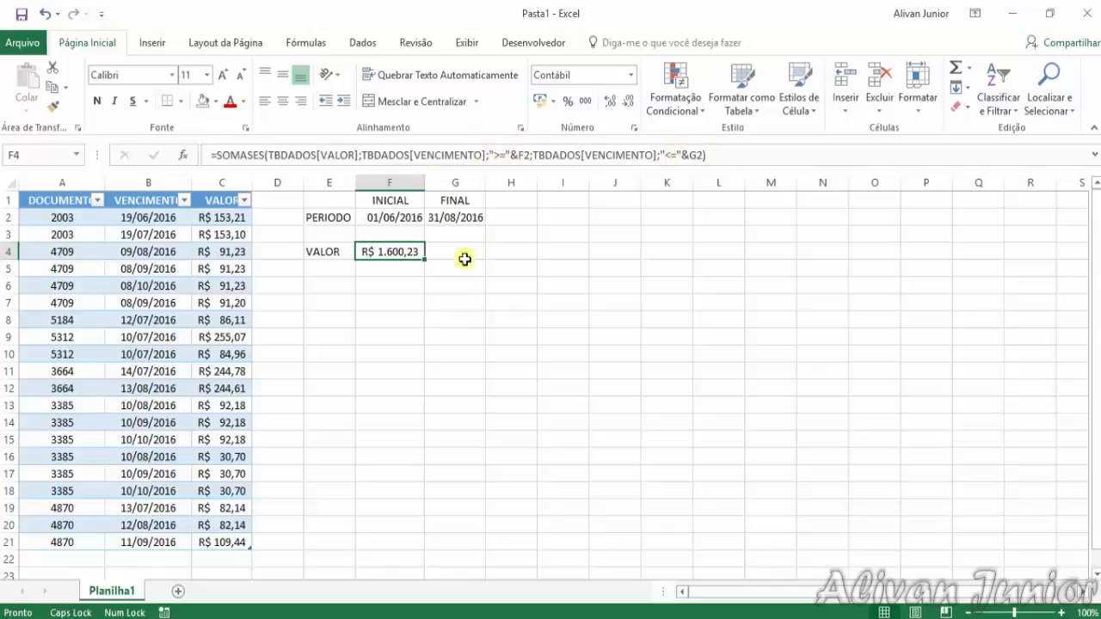
pyautogui.click(400, 318)
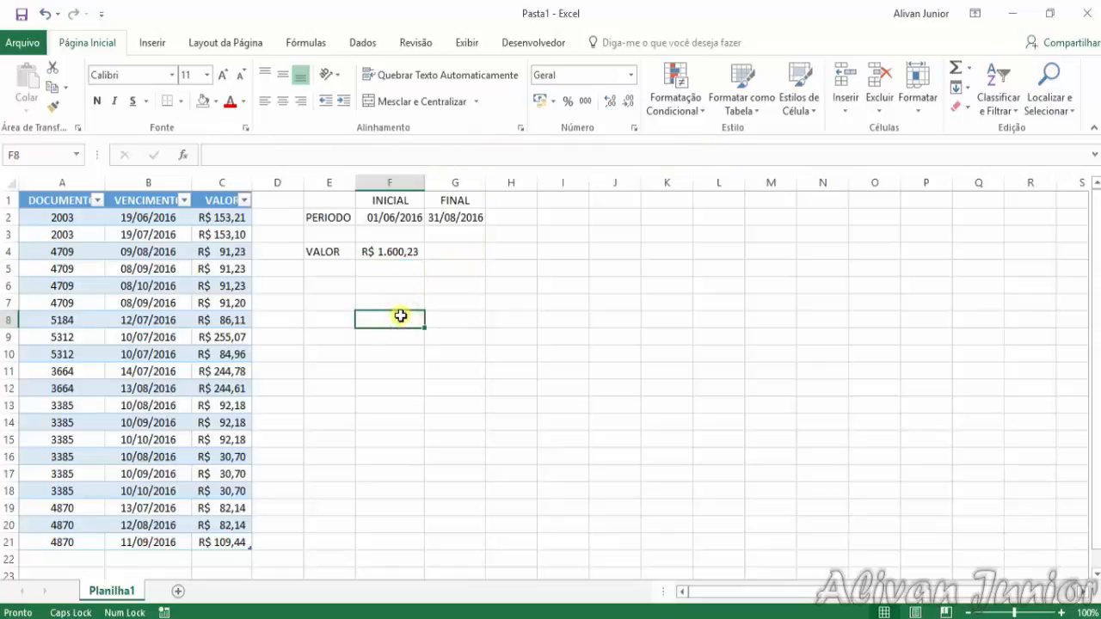
# Add a record in row 22 below the table with DOCUMENTO 4875, VENCIMENTO 12/06/2016 and VALOR 105, then check the total in F4
pyautogui.scroll(-3, 401, 317)
pyautogui.click(83, 408)
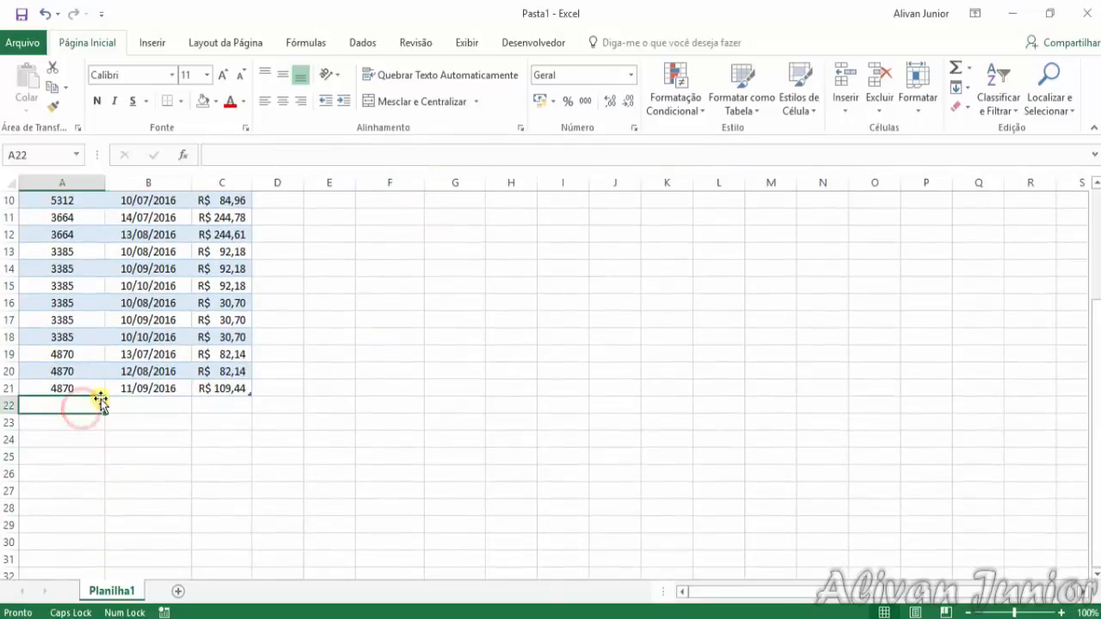
pyautogui.write('4875')
pyautogui.press('Return')
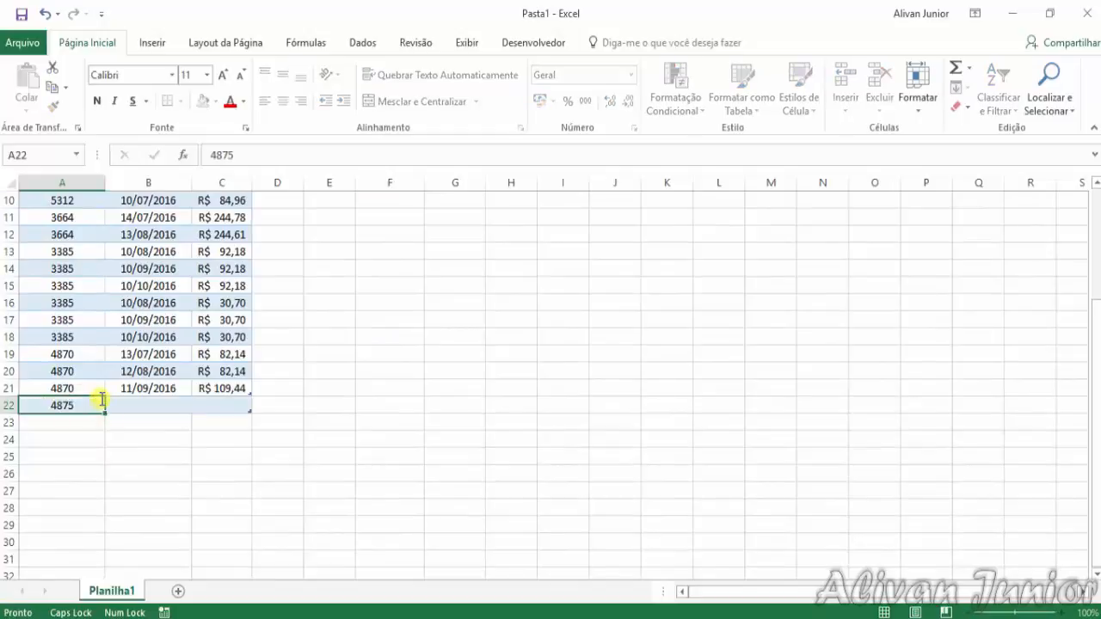
pyautogui.press('Tab')
pyautogui.write('12')
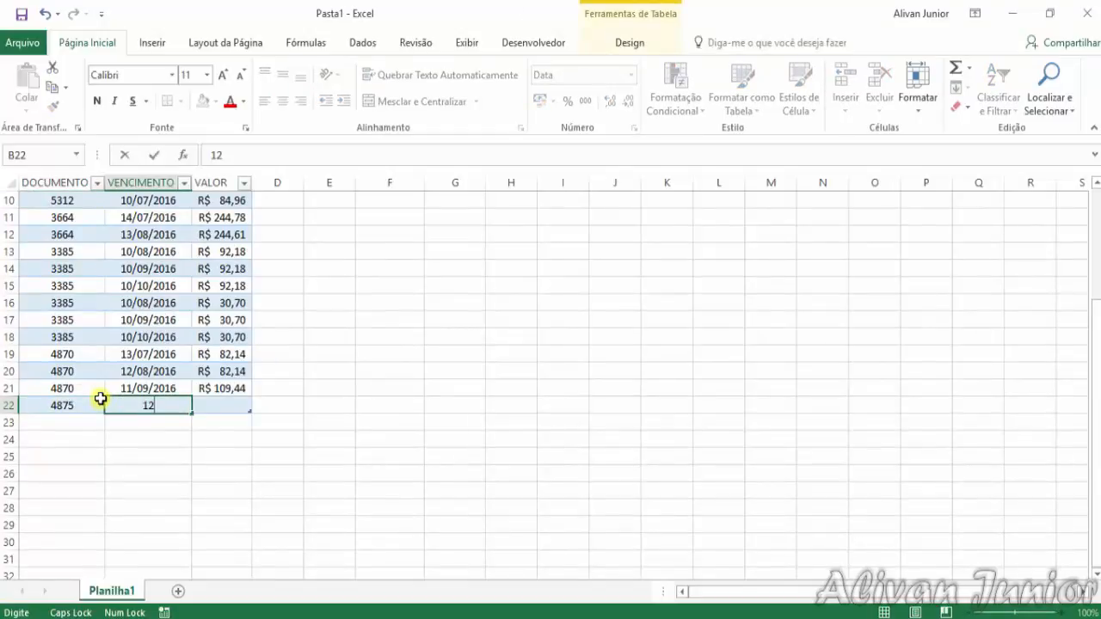
pyautogui.write('/06')
pyautogui.press('Tab')
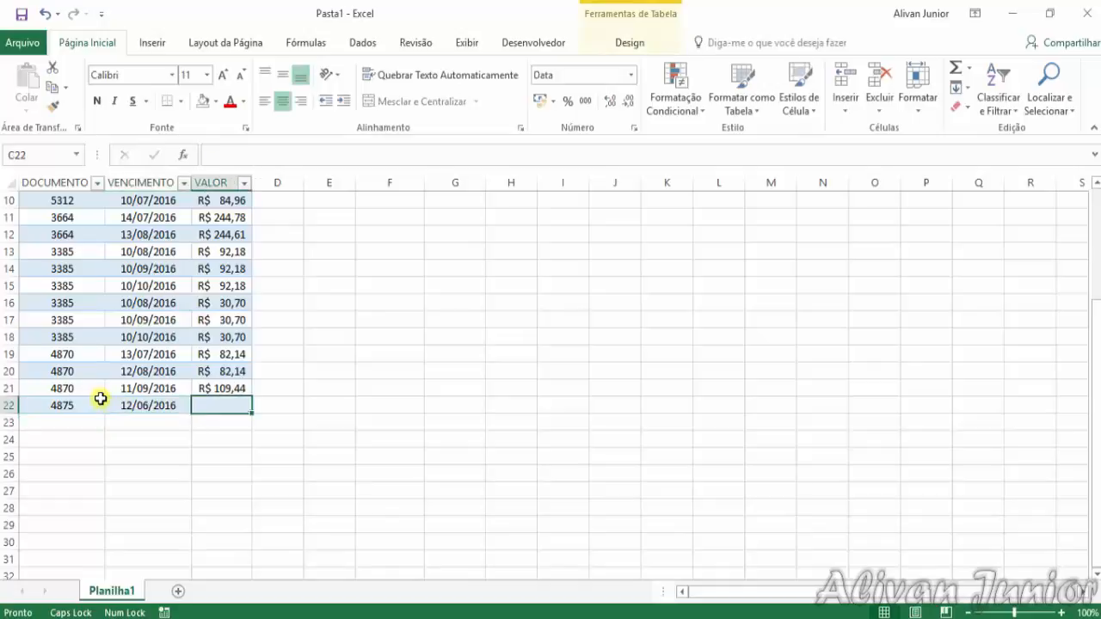
pyautogui.write('105')
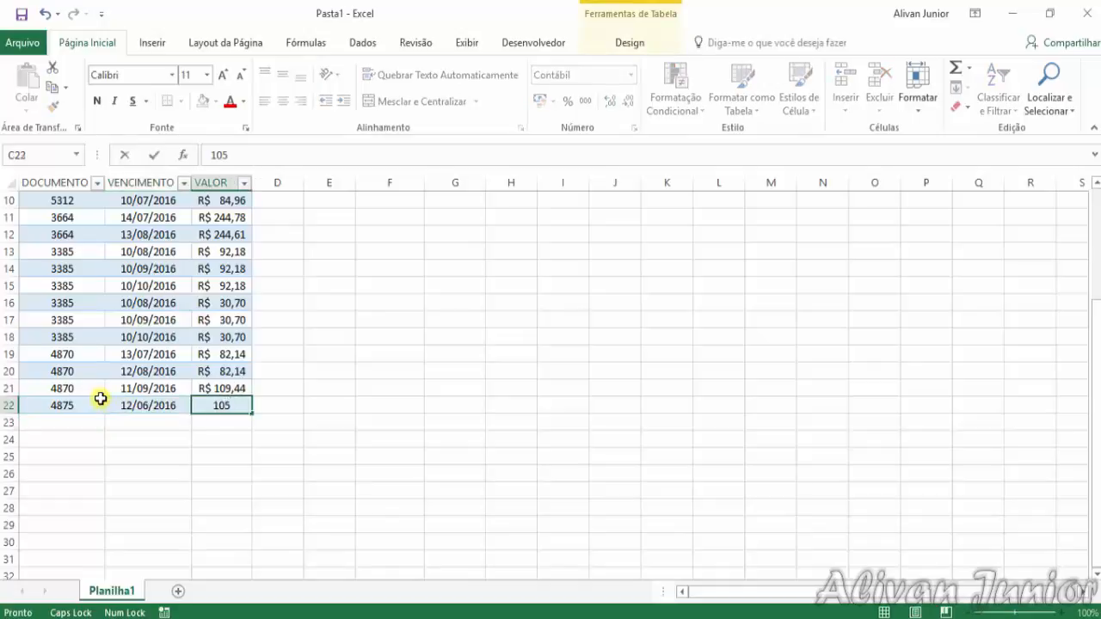
pyautogui.press('Return')
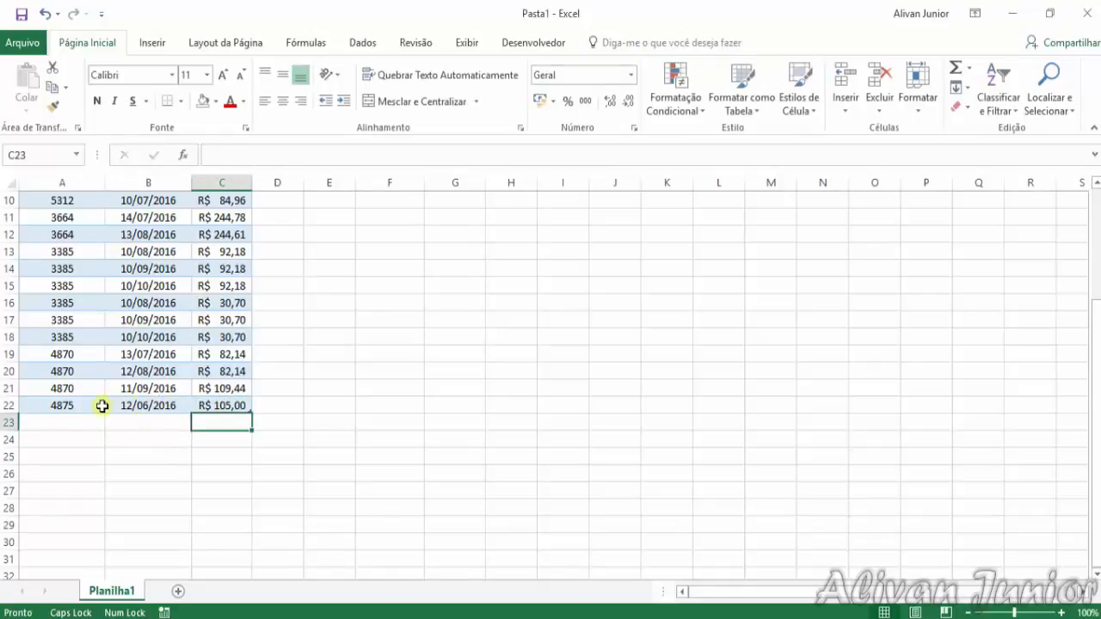
pyautogui.scroll(3, 182, 410)
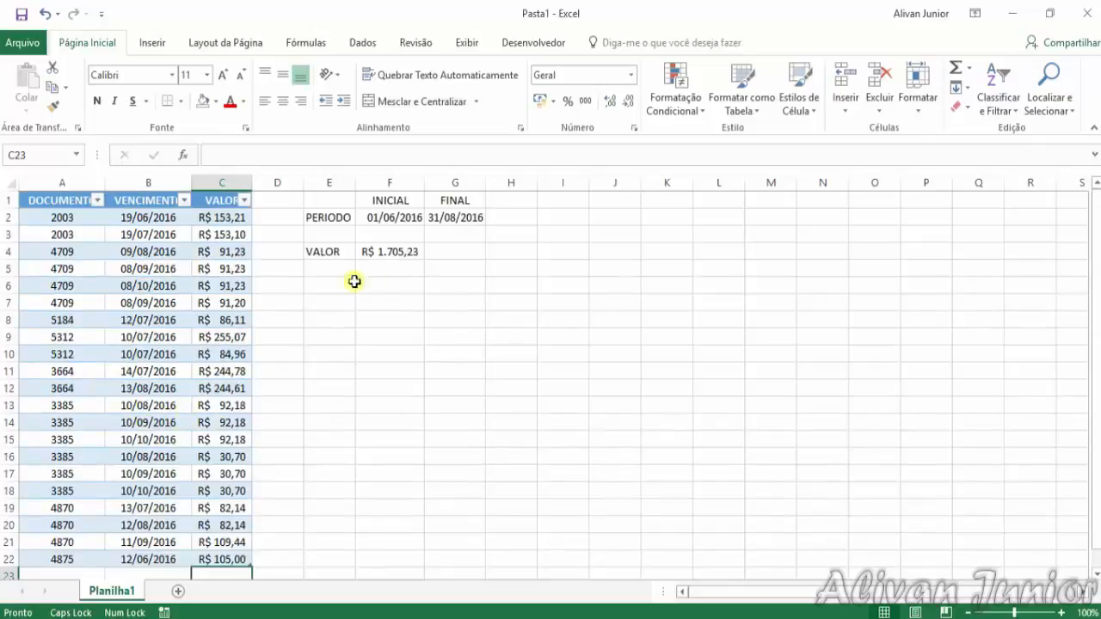
pyautogui.click(412, 257)
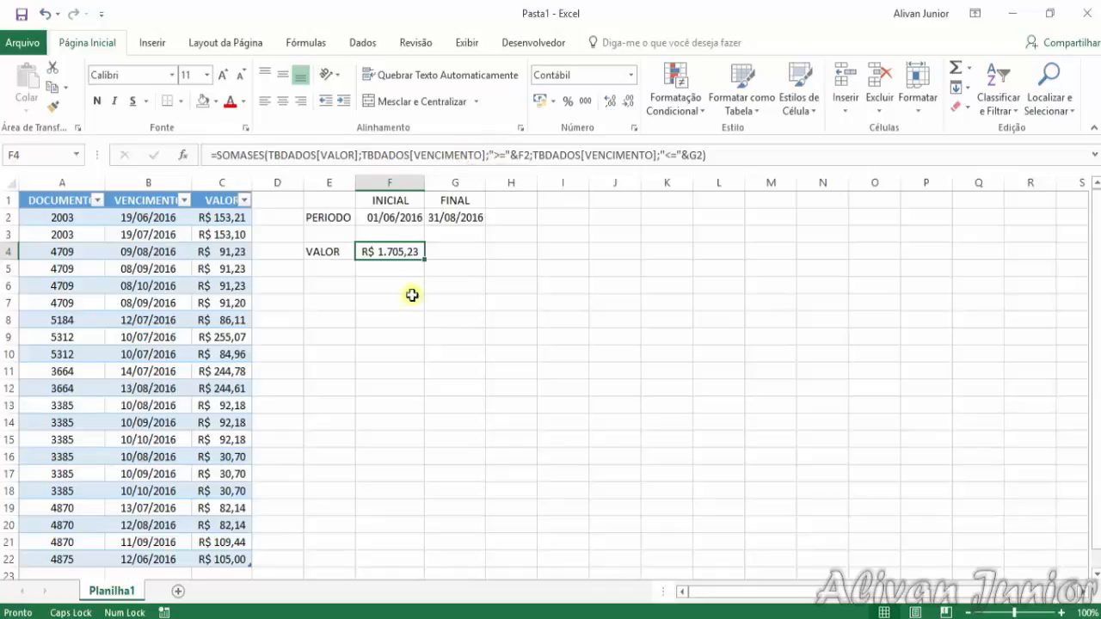
# Copy the table rows A14:C22, paste them as values starting at A23, and check the total in F4
pyautogui.scroll(-2, 411, 358)
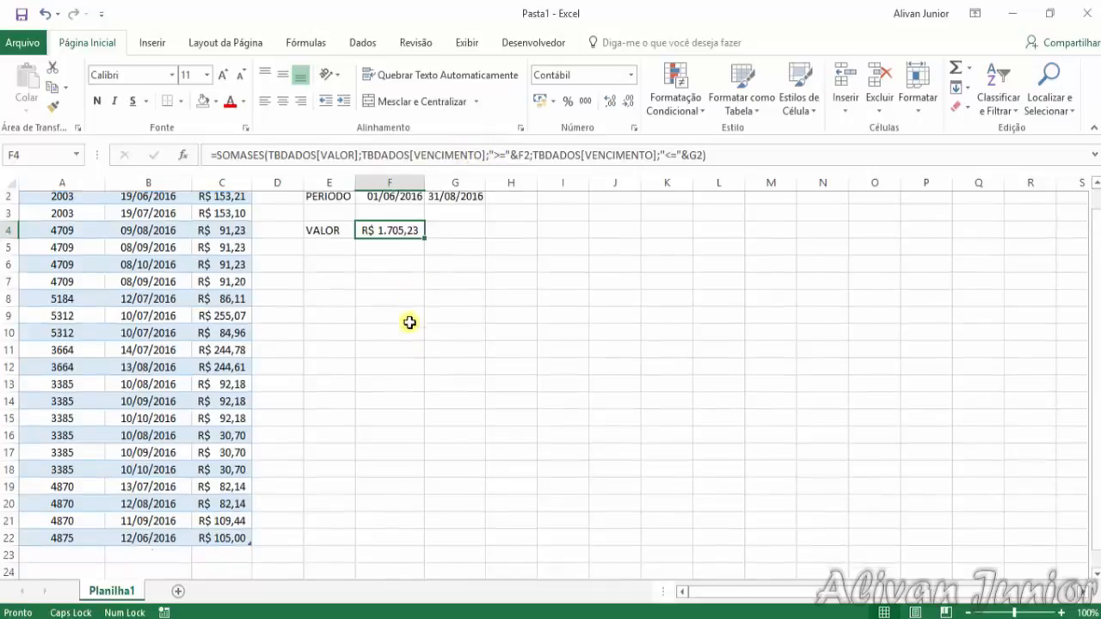
pyautogui.moveTo(60, 459); pyautogui.dragTo(232, 319)
pyautogui.hotkey('ctrl', 'c')
pyautogui.scroll(-2, 232, 320)
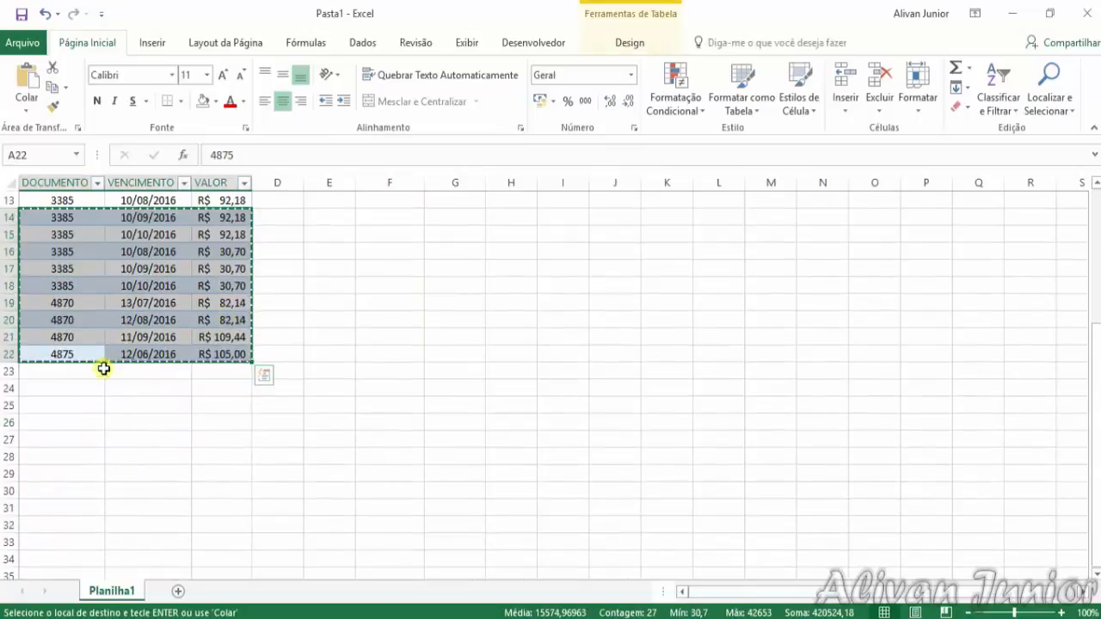
pyautogui.rightClick(97, 375)
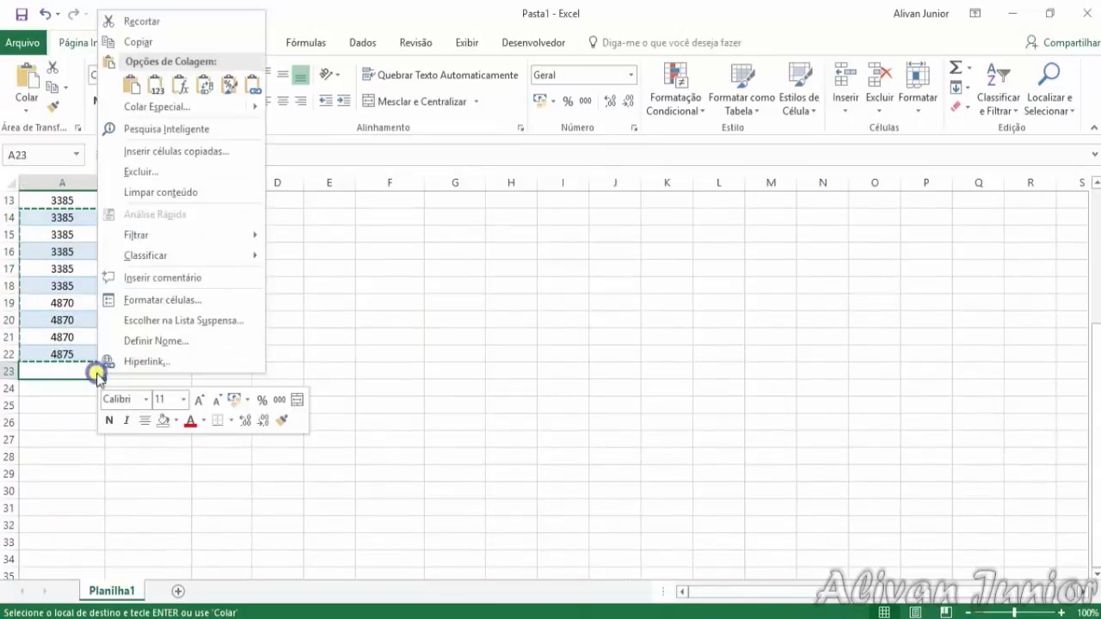
pyautogui.click(155, 83)
pyautogui.click(270, 441)
pyautogui.click(427, 457)
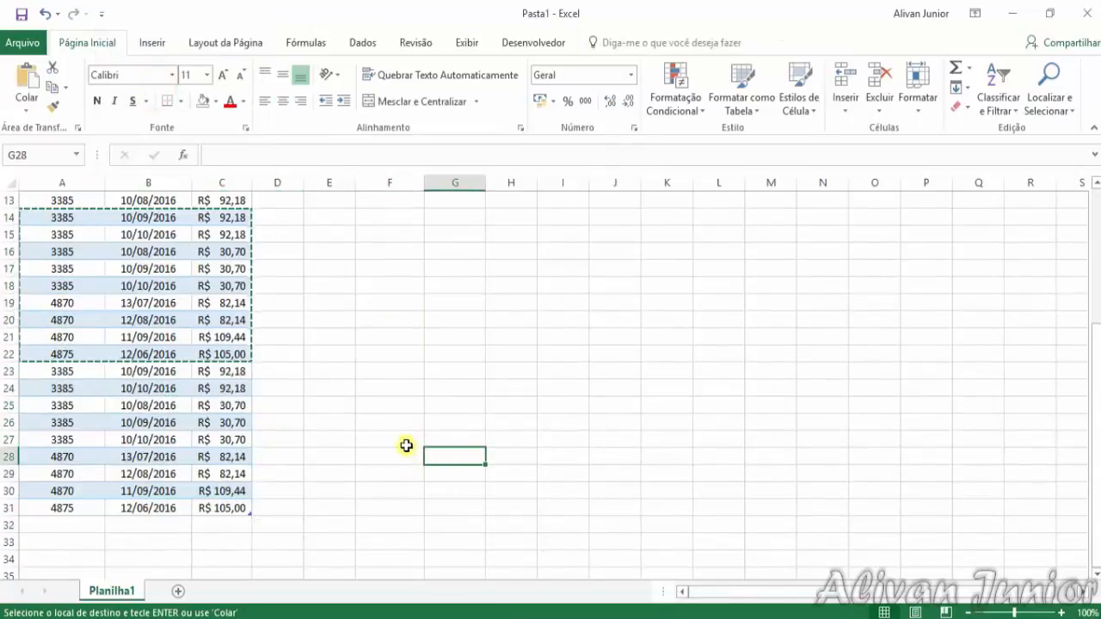
pyautogui.press('Escape')
pyautogui.scroll(4, 381, 467)
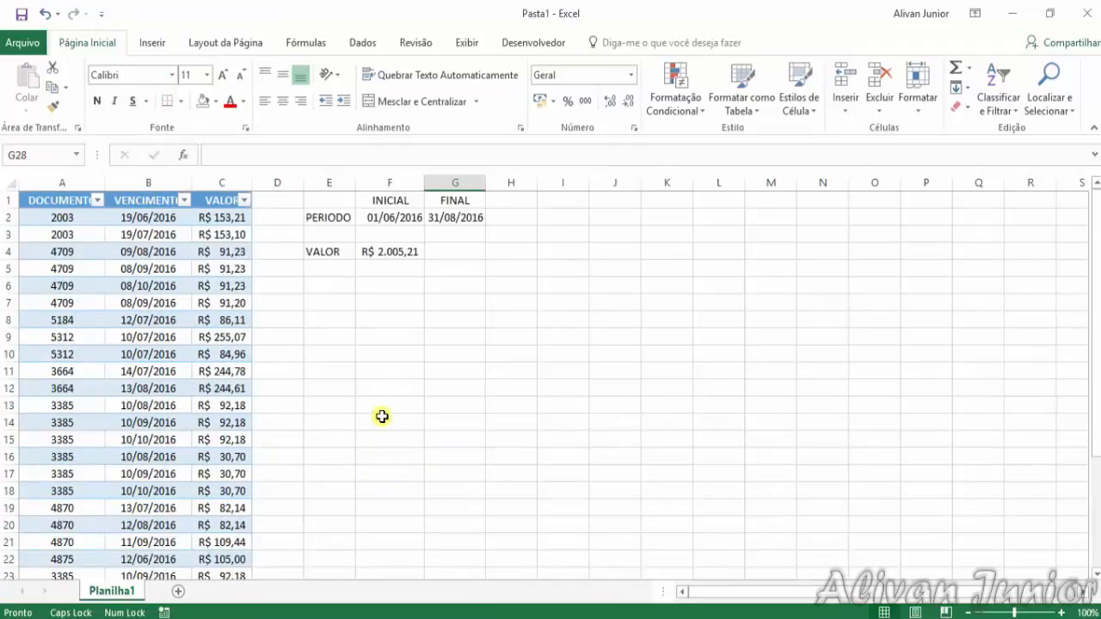
pyautogui.scroll(-4, 421, 343)
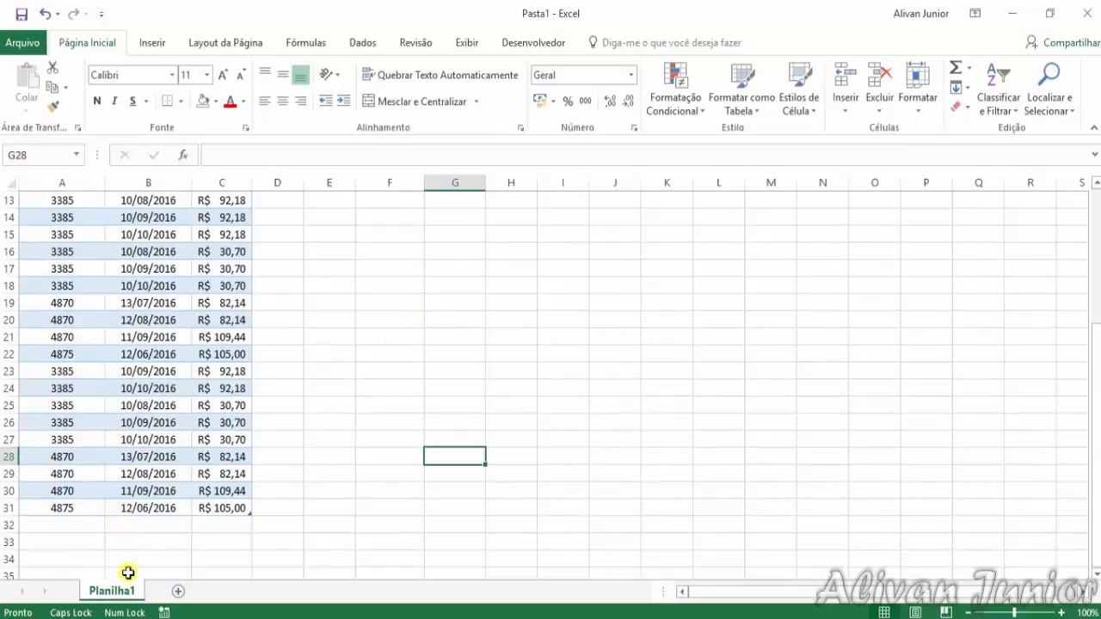
pyautogui.scroll(4, 127, 516)
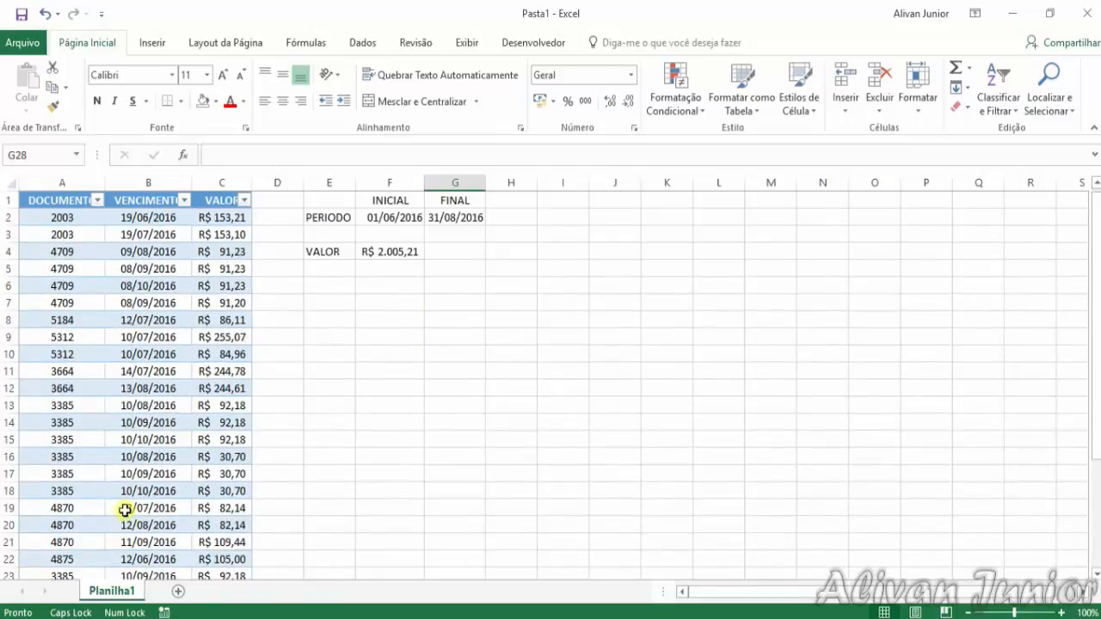
# Review the SOMASES formula in F4 and inspect the VENCIMENTO column from its first record to its last
pyautogui.click(400, 254)
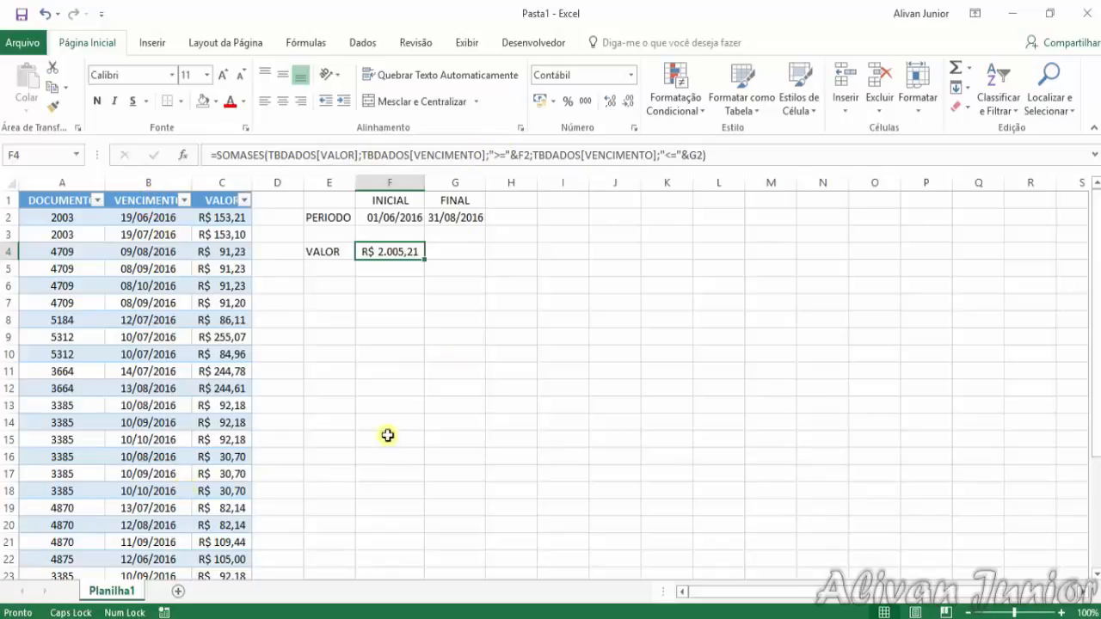
pyautogui.click(156, 217)
pyautogui.scroll(-1, 176, 450)
pyautogui.scroll(-5, 175, 449)
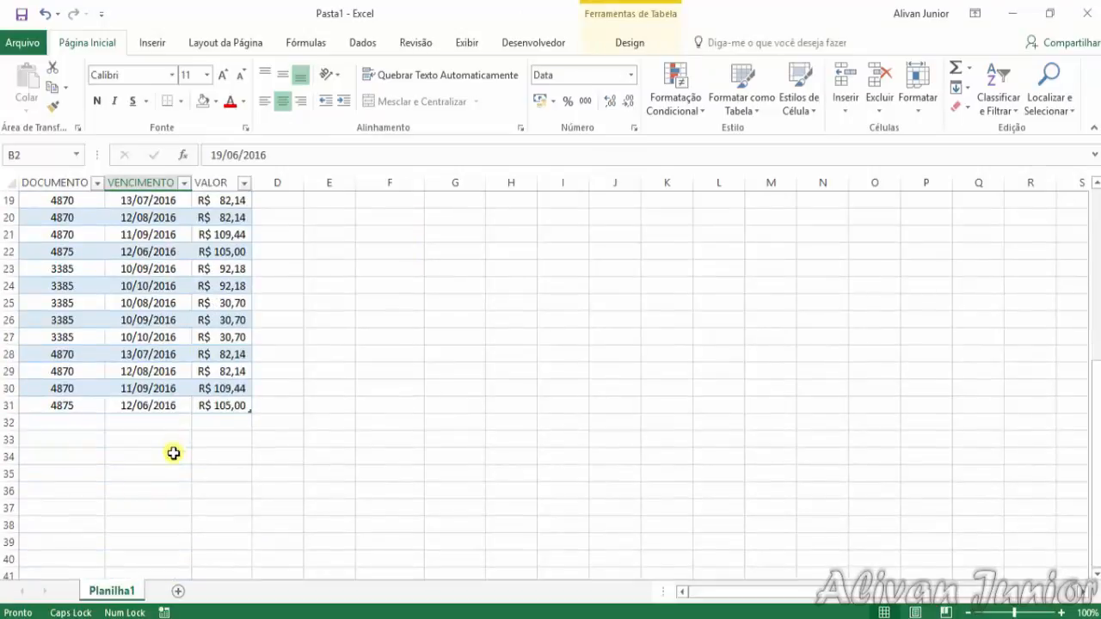
pyautogui.click(167, 400)
pyautogui.scroll(6, 290, 439)
pyautogui.scroll(1, 290, 439)
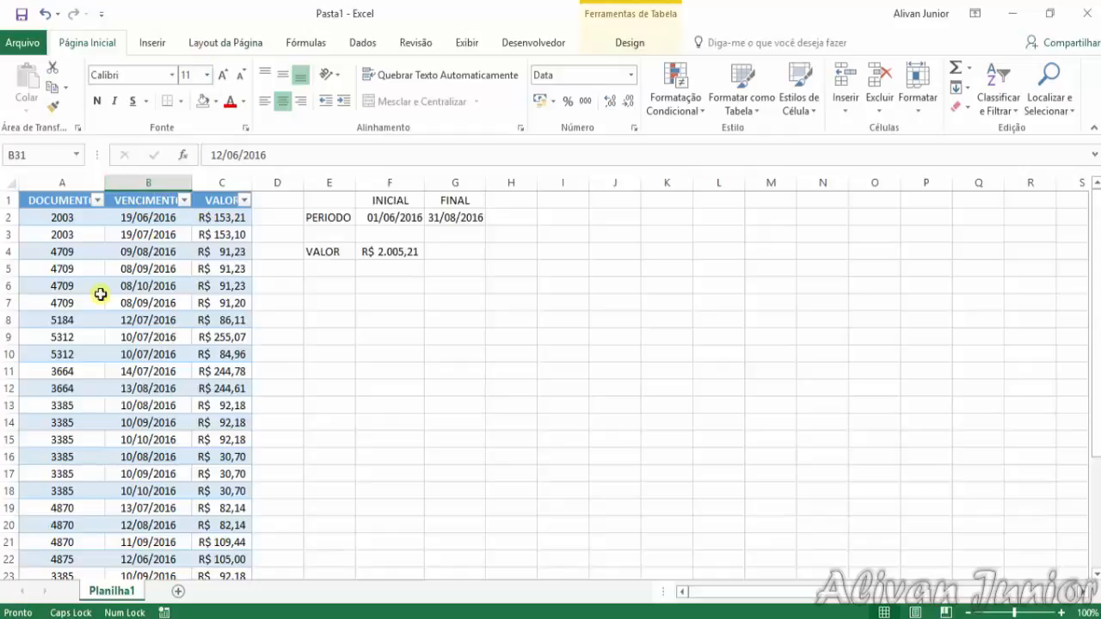
# Check the name and design options of the table containing the DOCUMENTO, VENCIMENTO and VALOR columns
pyautogui.click(354, 44)
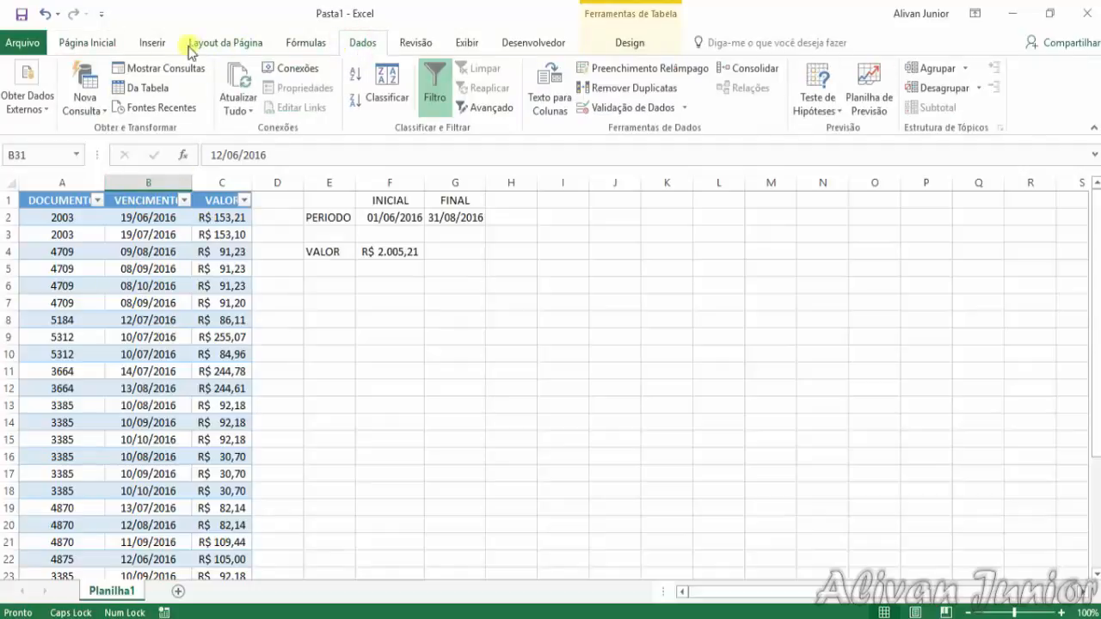
pyautogui.click(598, 45)
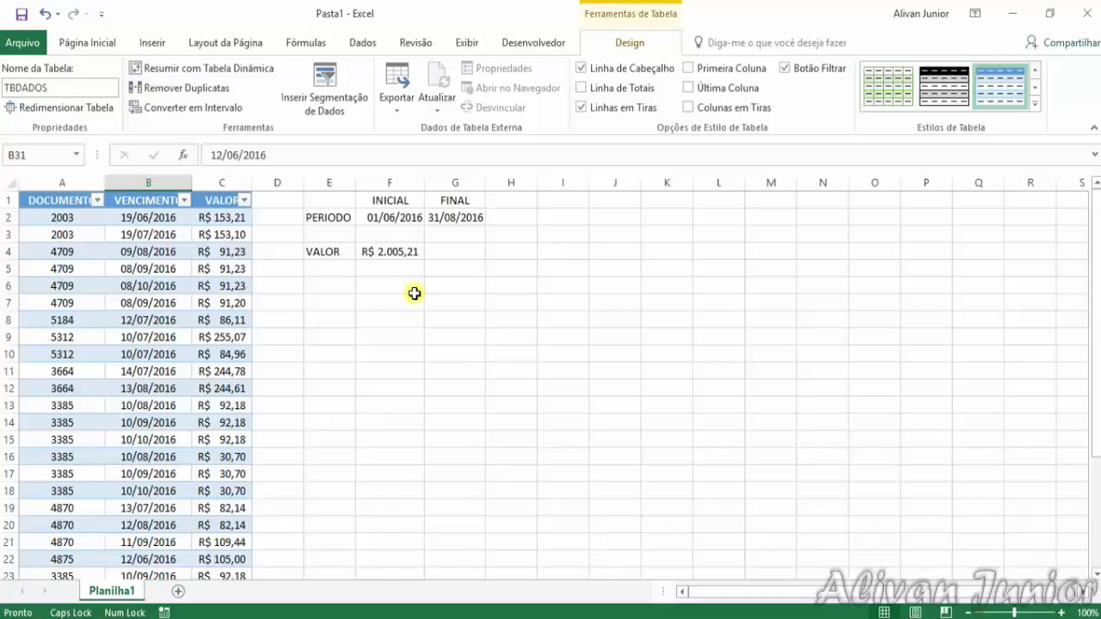
pyautogui.click(350, 285)
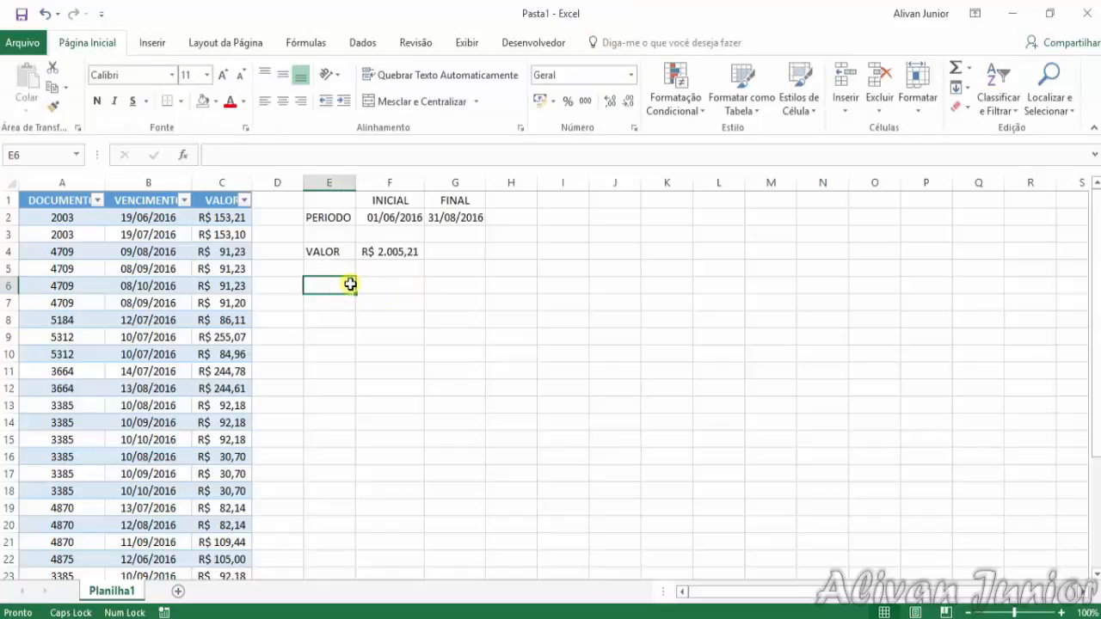